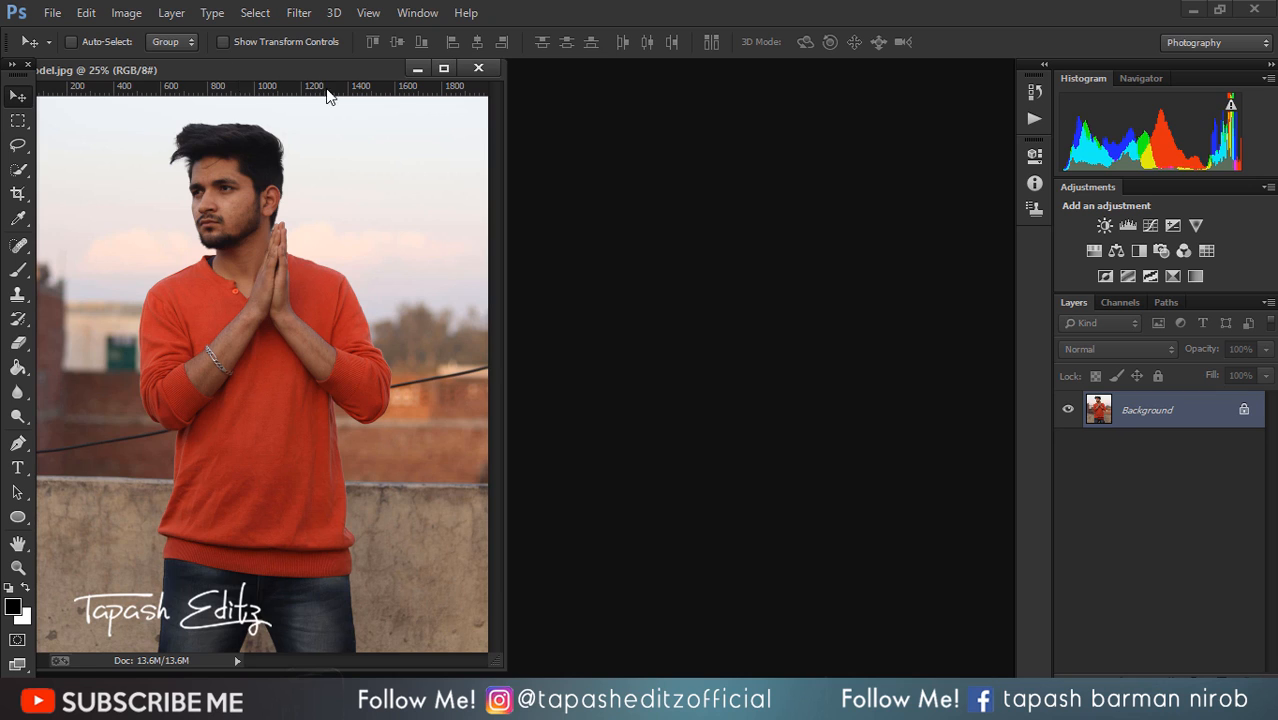
Dock the model photo's window and apply a Shadows/Highlights adjustment with Shadows at 11% and Highlights at 16%.
{"action": "left_click_drag", "start_coordinate": [272, 70], "coordinate": [478, 73]}
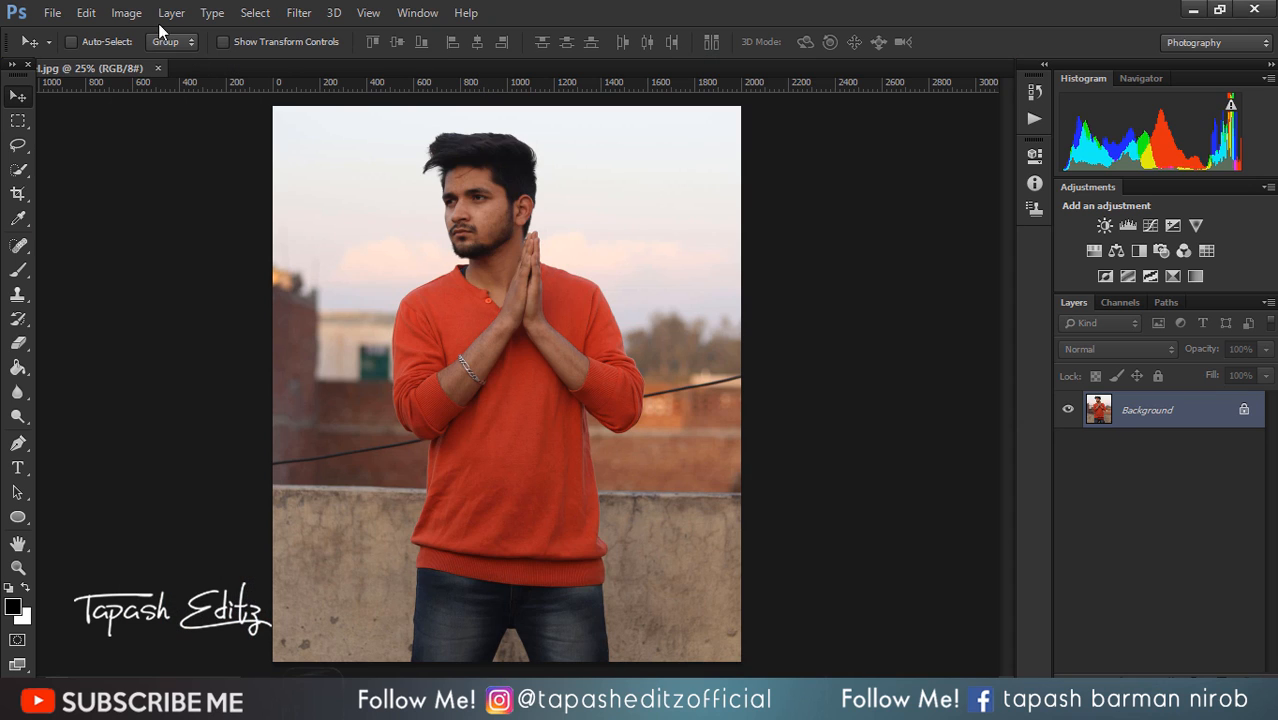
{"action": "left_click", "coordinate": [126, 12]}
{"action": "mouse_move", "coordinate": [154, 60]}
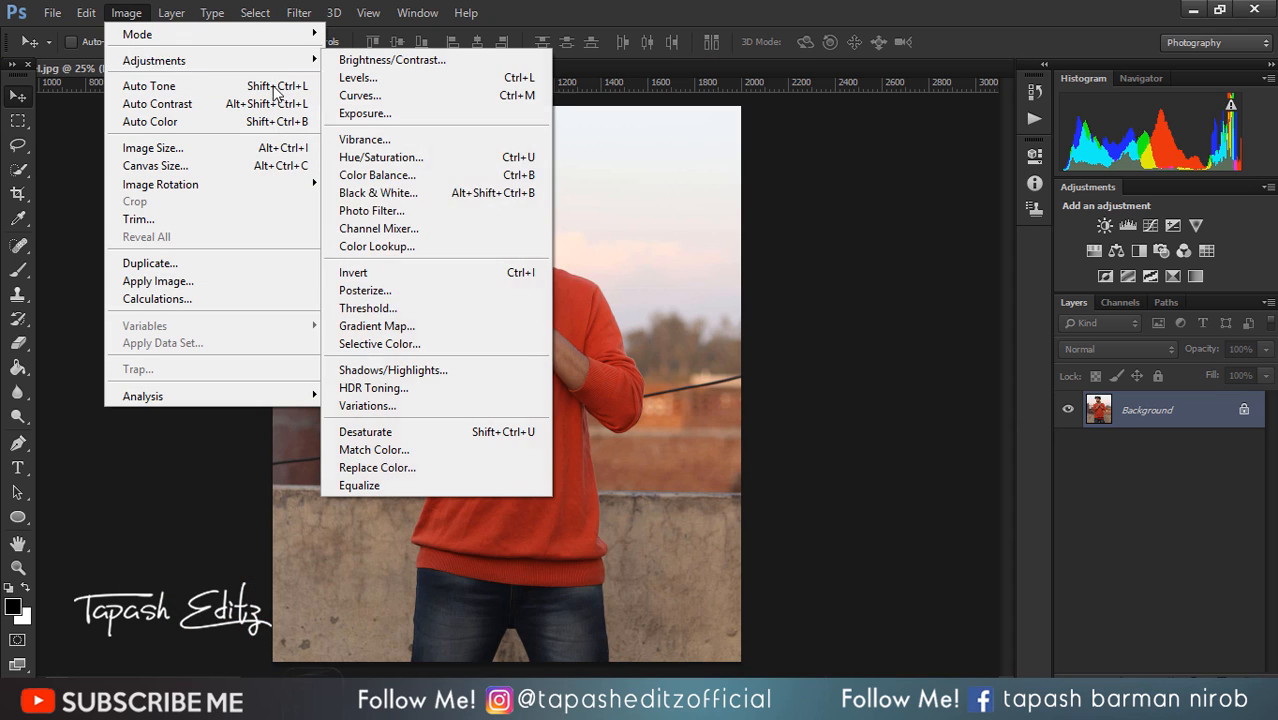
{"action": "left_click", "coordinate": [398, 370]}
{"action": "left_click_drag", "start_coordinate": [845, 270], "coordinate": [834, 268]}
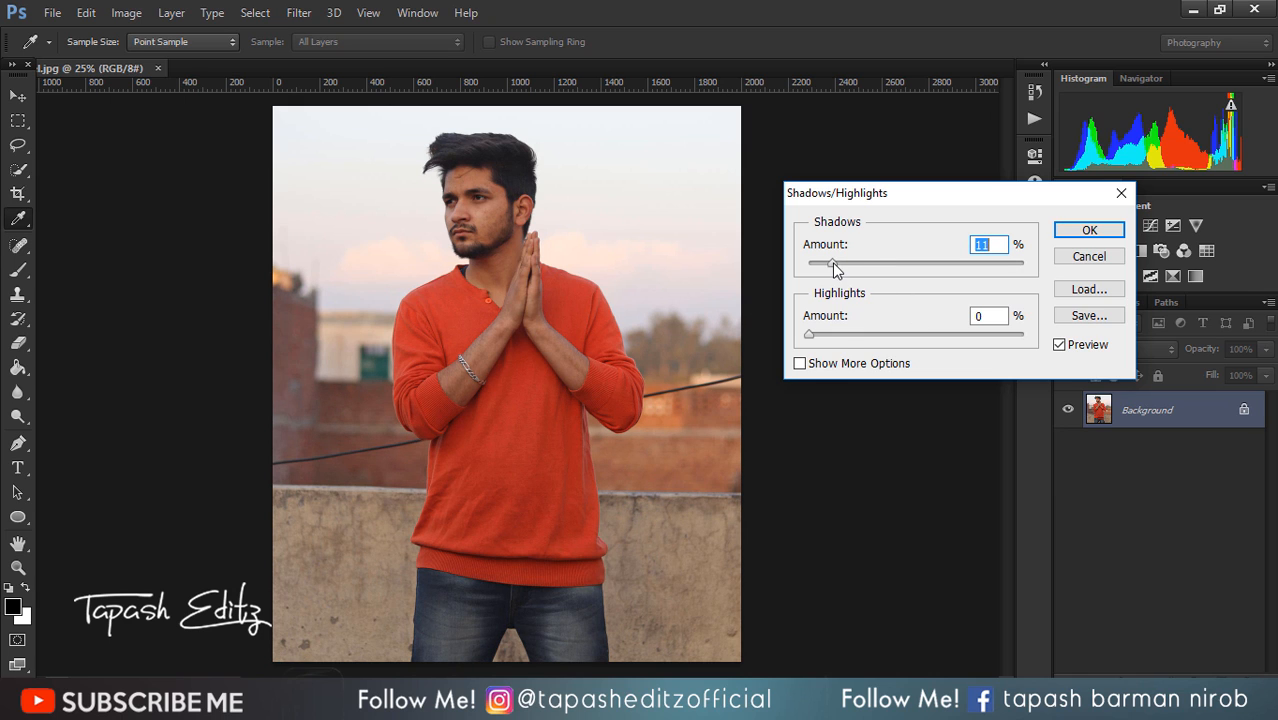
{"action": "left_click", "coordinate": [843, 336]}
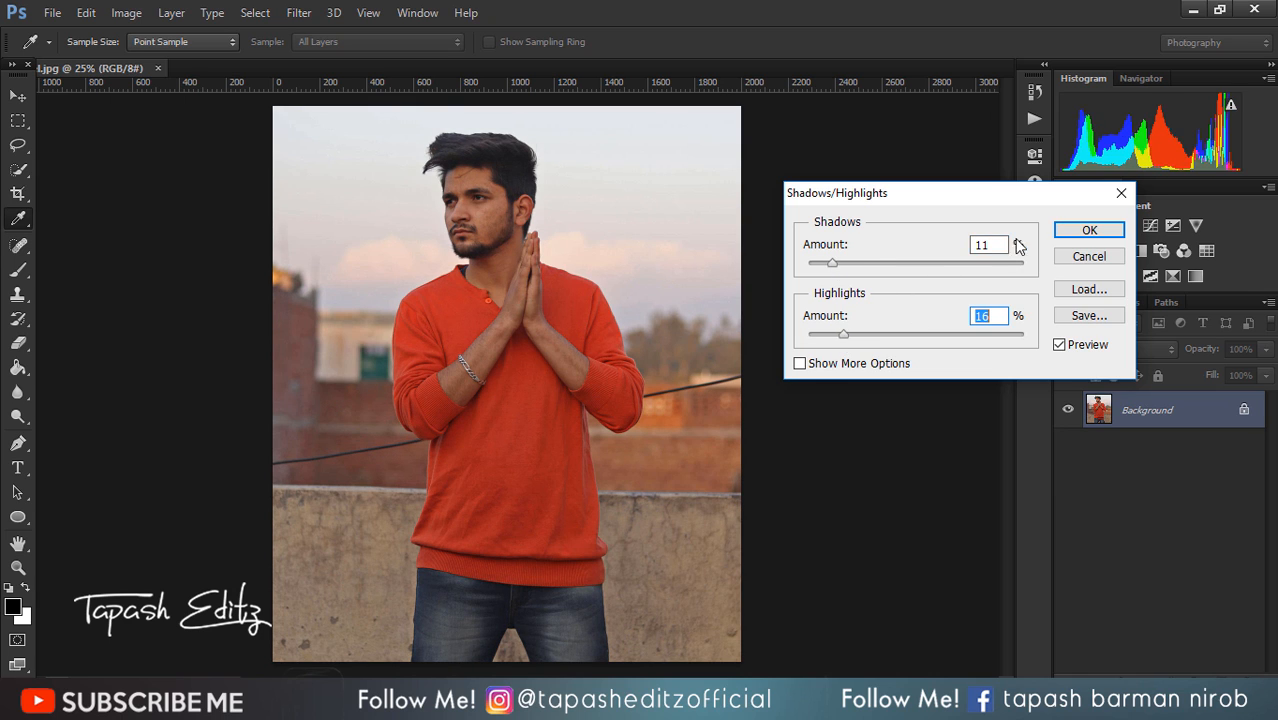
{"action": "key", "text": "v"}
{"action": "left_click", "coordinate": [1089, 230]}
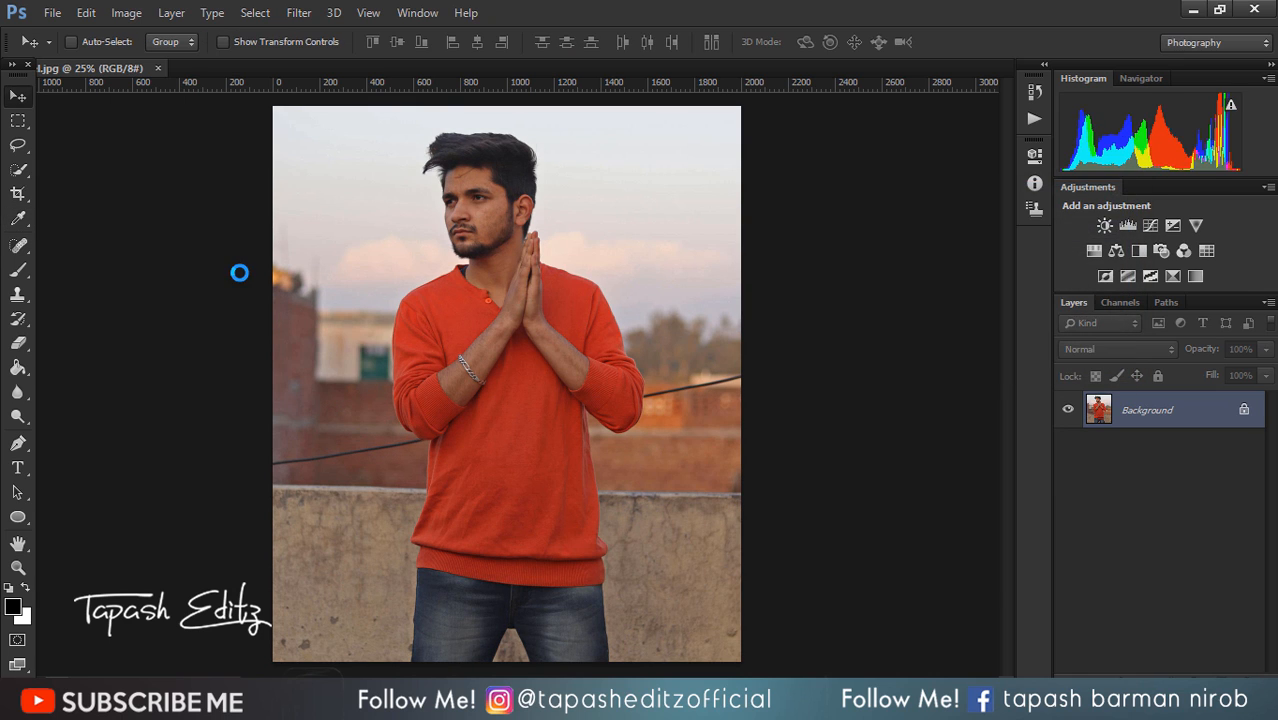
Select the whole man with the Quick Selection tool, subtracting the gap between his legs.
{"action": "right_click", "coordinate": [28, 175]}
{"action": "left_click", "coordinate": [118, 171]}
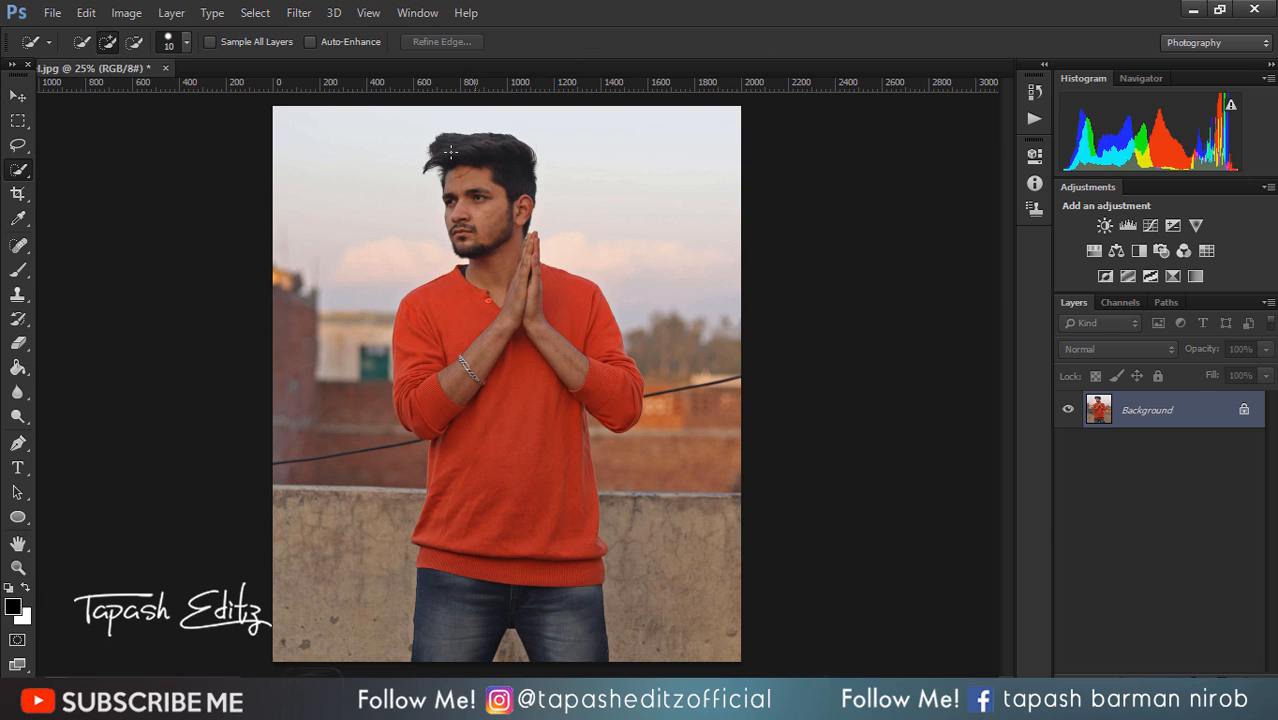
{"action": "mouse_move", "coordinate": [445, 148]}
{"action": "left_mouse_down"}
{"action": "mouse_move", "coordinate": [536, 249]}
{"action": "mouse_move", "coordinate": [483, 245]}
{"action": "mouse_move", "coordinate": [455, 345]}
{"action": "mouse_move", "coordinate": [495, 374]}
{"action": "left_mouse_up"}
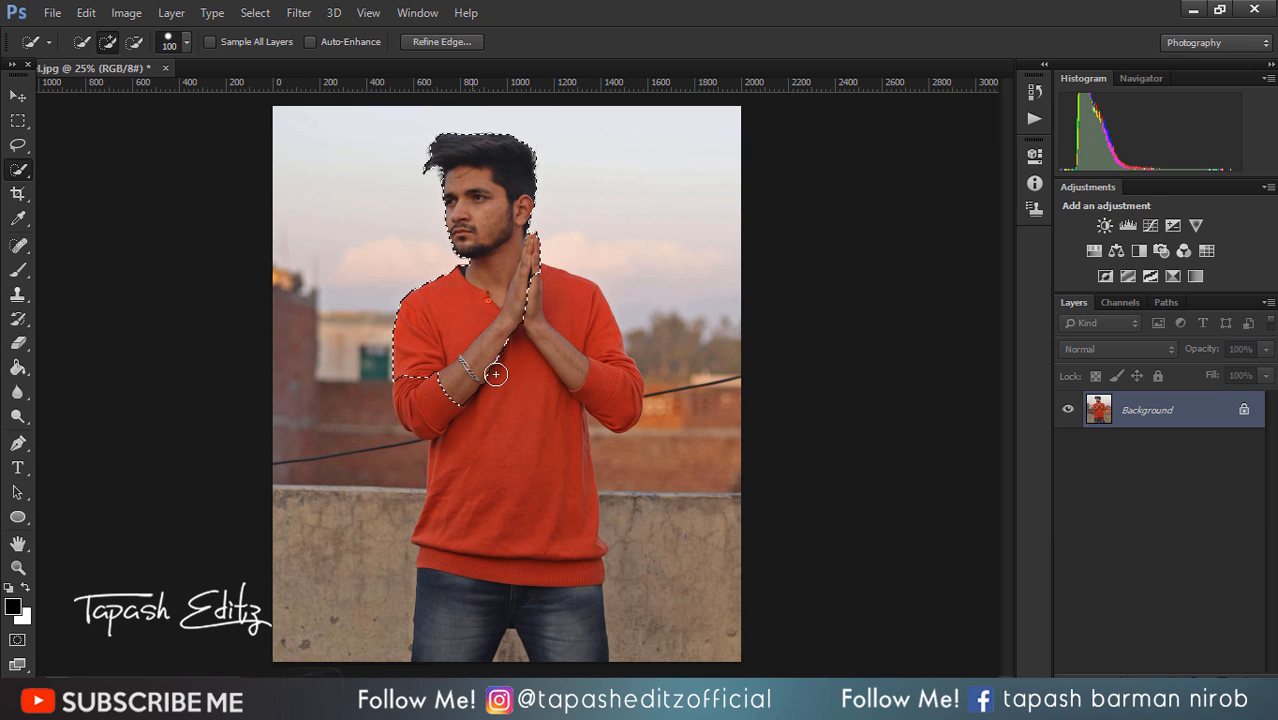
{"action": "left_click_drag", "start_coordinate": [596, 376], "coordinate": [466, 396]}
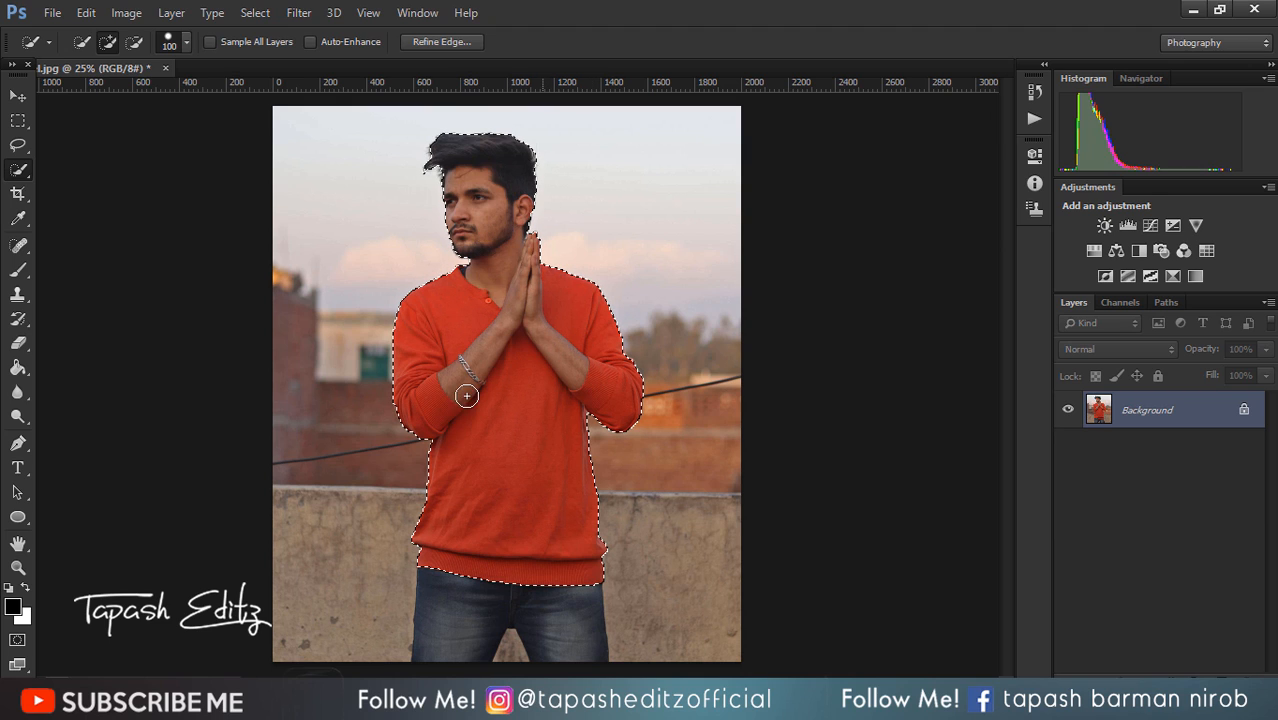
{"action": "left_click", "coordinate": [456, 593]}
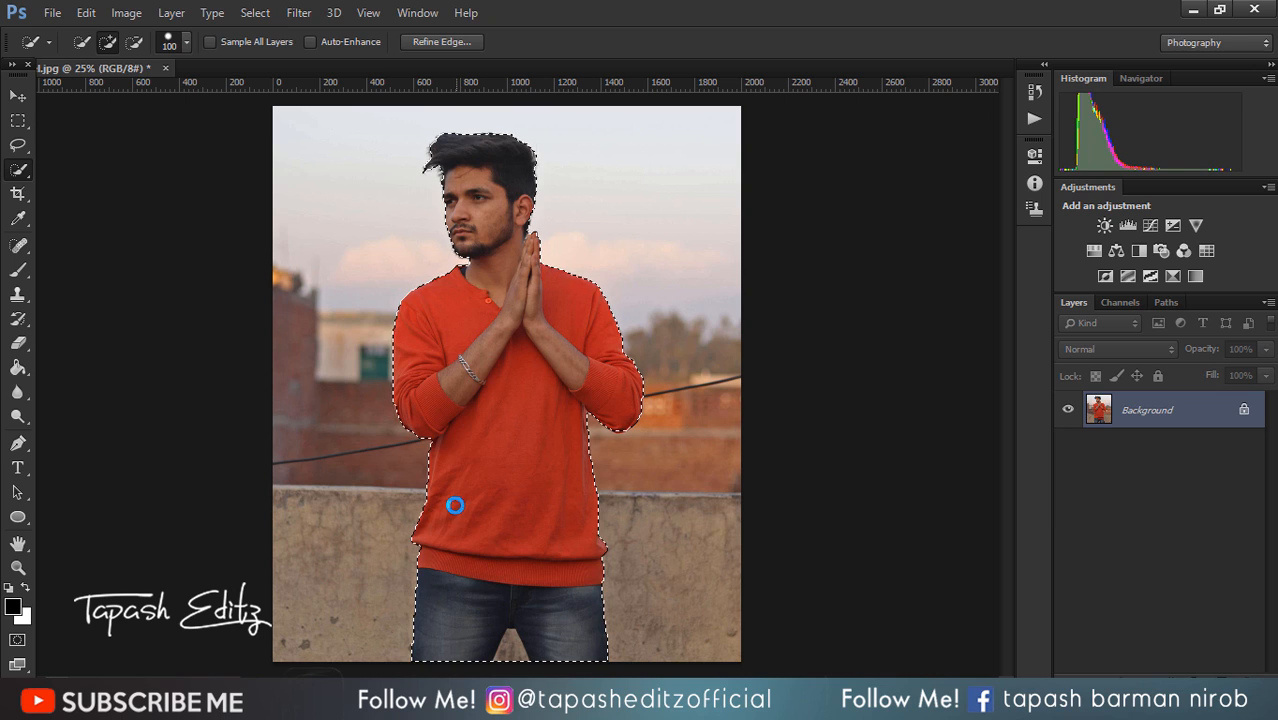
{"action": "left_click", "coordinate": [134, 42]}
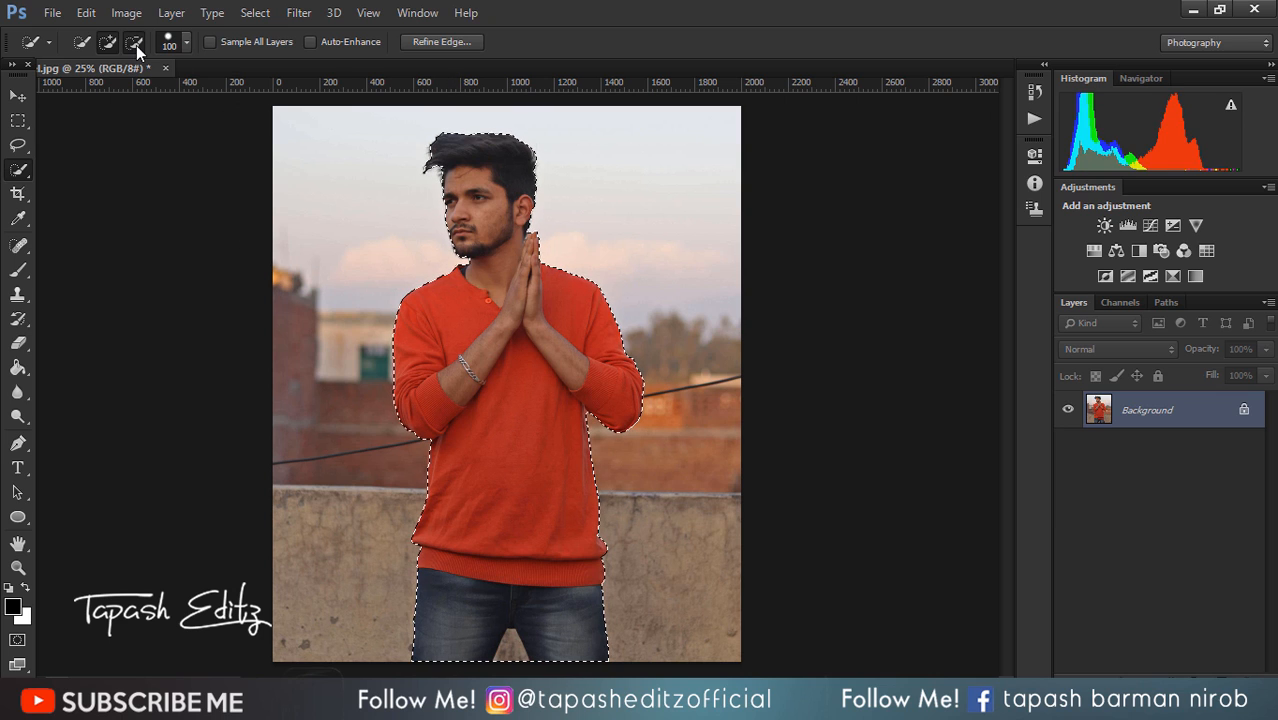
{"action": "left_click", "coordinate": [506, 663]}
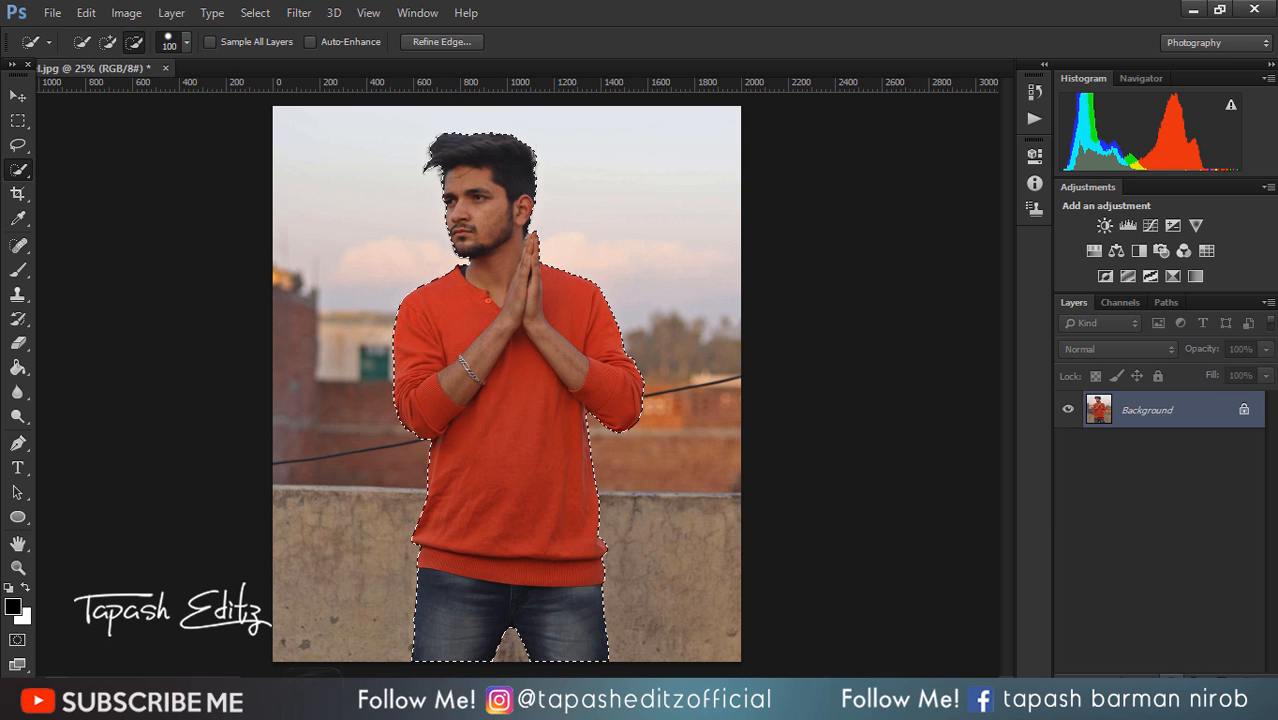
Mask out the photo's background from the selection, accept the default Refine Mask settings, and apply the mask permanently to the layer.
{"action": "left_click", "coordinate": [1170, 681]}
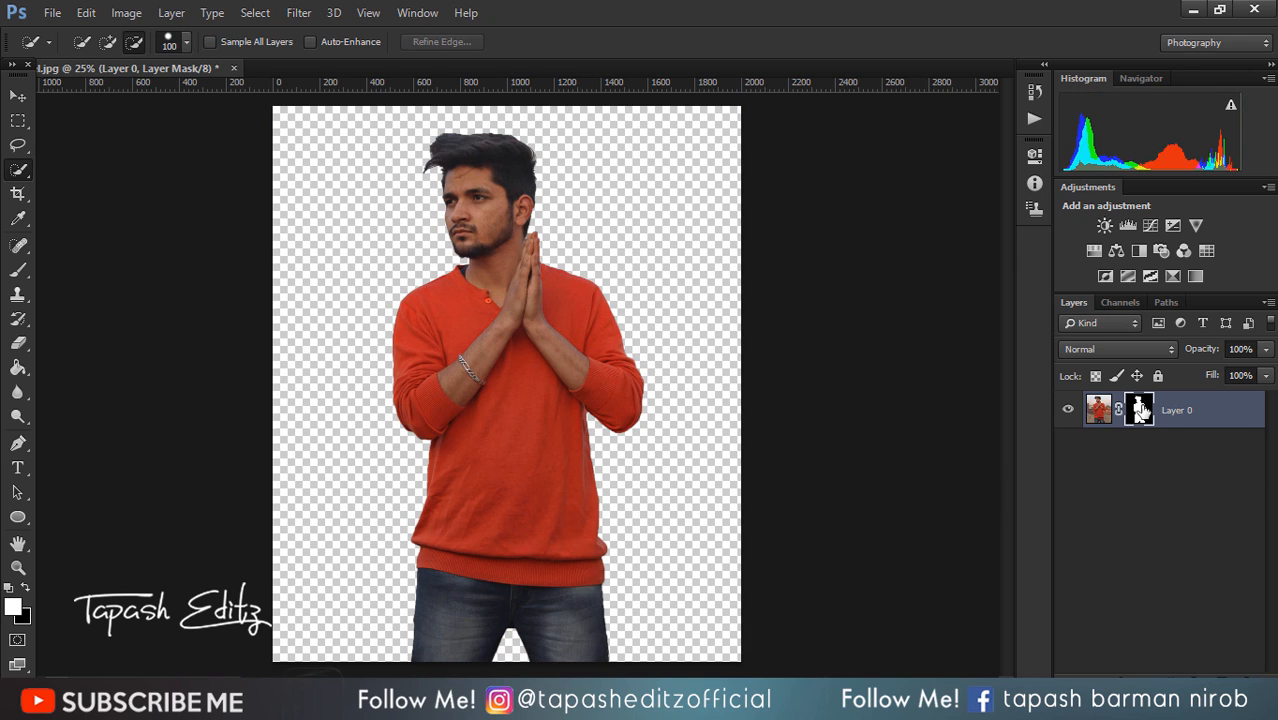
{"action": "right_click", "coordinate": [1140, 410]}
{"action": "left_click", "coordinate": [1150, 559]}
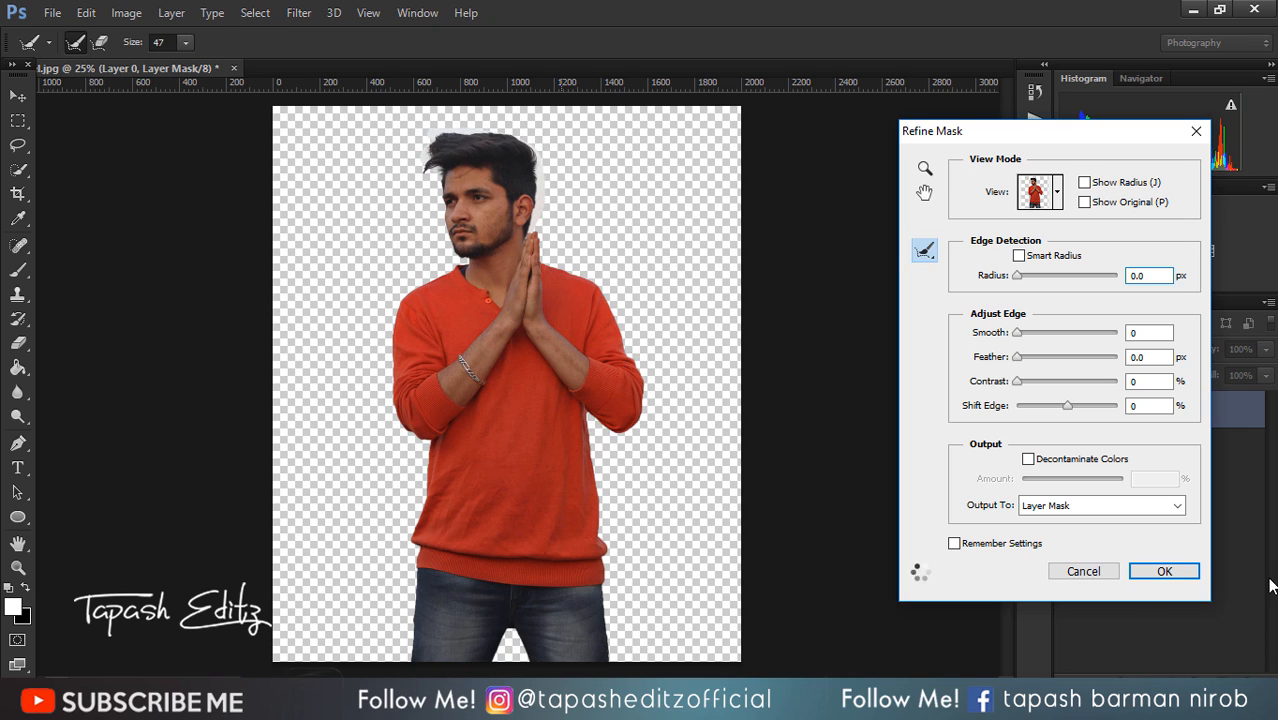
{"action": "left_click", "coordinate": [1165, 571]}
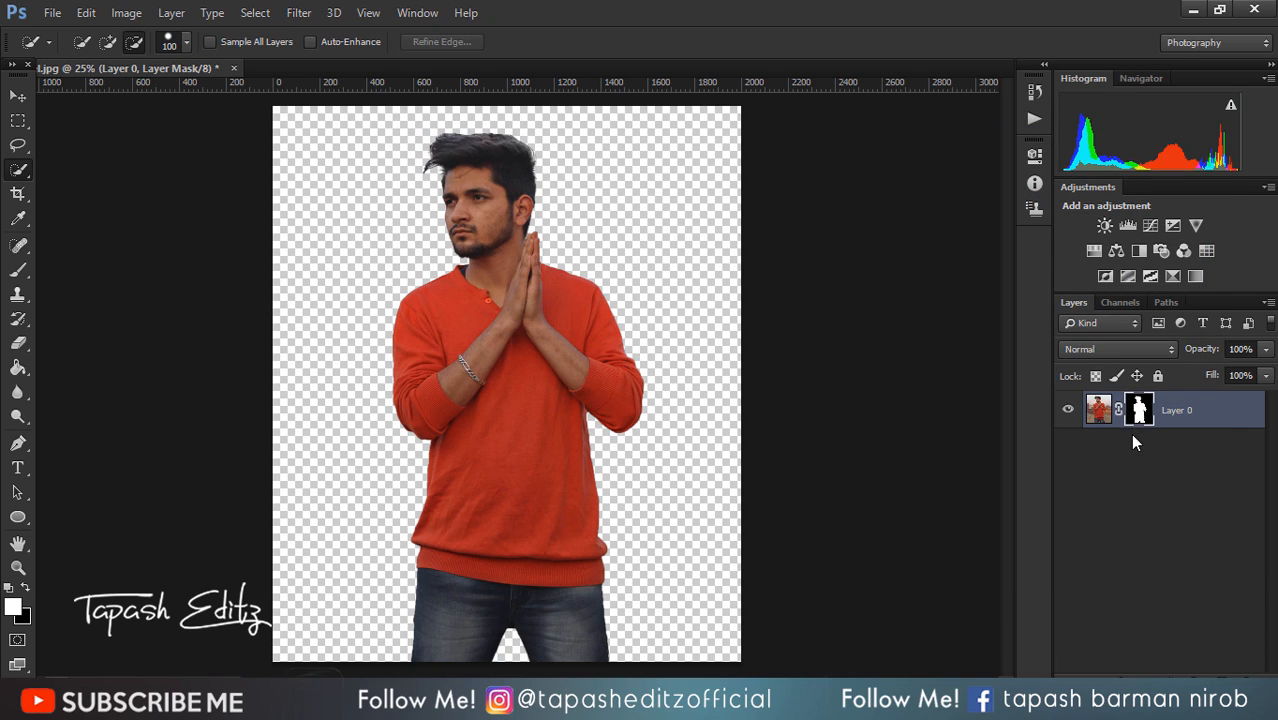
{"action": "right_click", "coordinate": [1140, 410]}
{"action": "left_click", "coordinate": [1141, 489]}
Extend the canvas upward with the Crop tool to add empty space above the man's head.
{"action": "scroll", "coordinate": [507, 384], "scroll_direction": "down", "scroll_amount": 2}
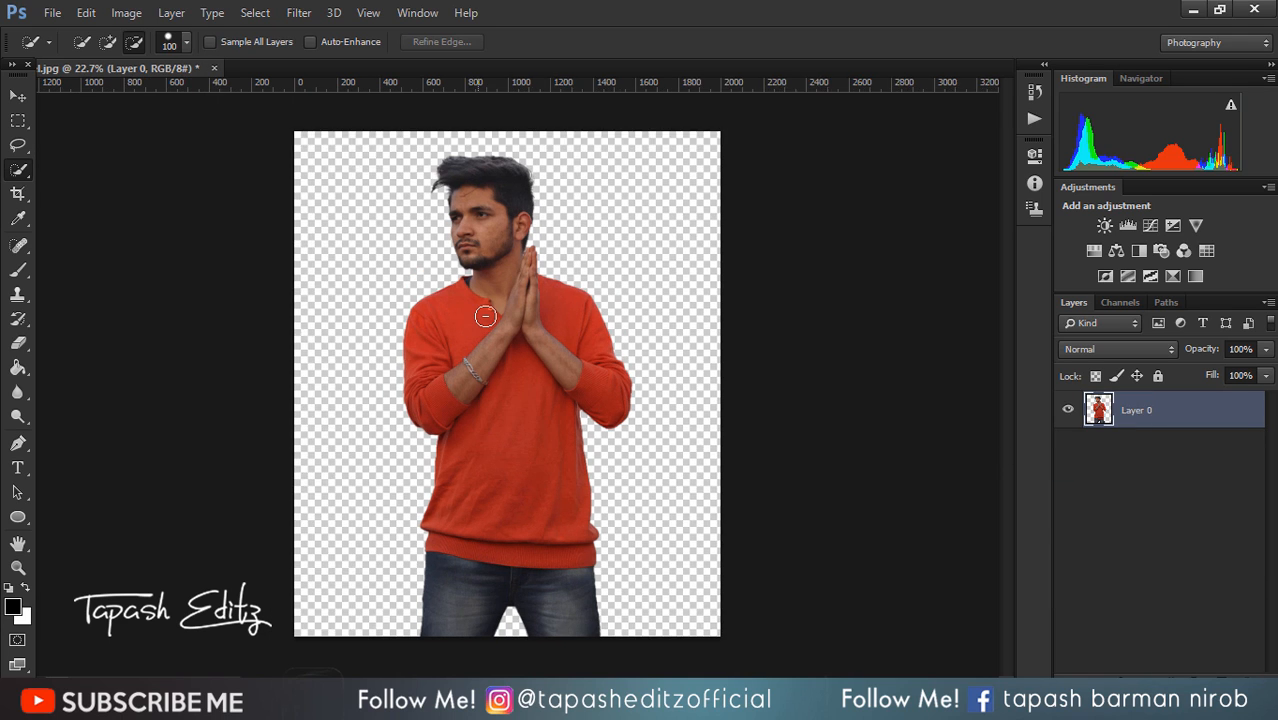
{"action": "left_click", "coordinate": [19, 194]}
{"action": "left_click_drag", "start_coordinate": [325, 172], "coordinate": [330, 140]}
{"action": "left_click", "coordinate": [862, 43]}
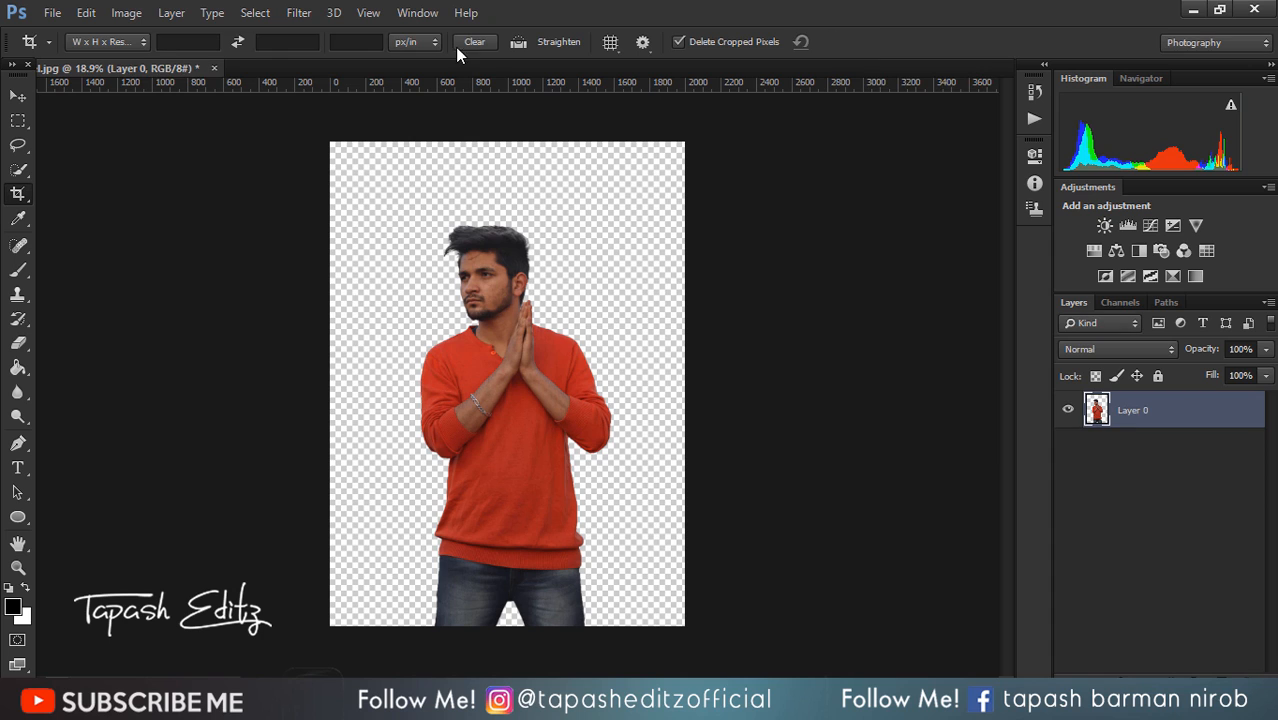
Place the embedded image "shivratri editing background", scale it to fill the canvas, and put its layer beneath the man.
{"action": "left_click", "coordinate": [53, 13]}
{"action": "left_click", "coordinate": [112, 277]}
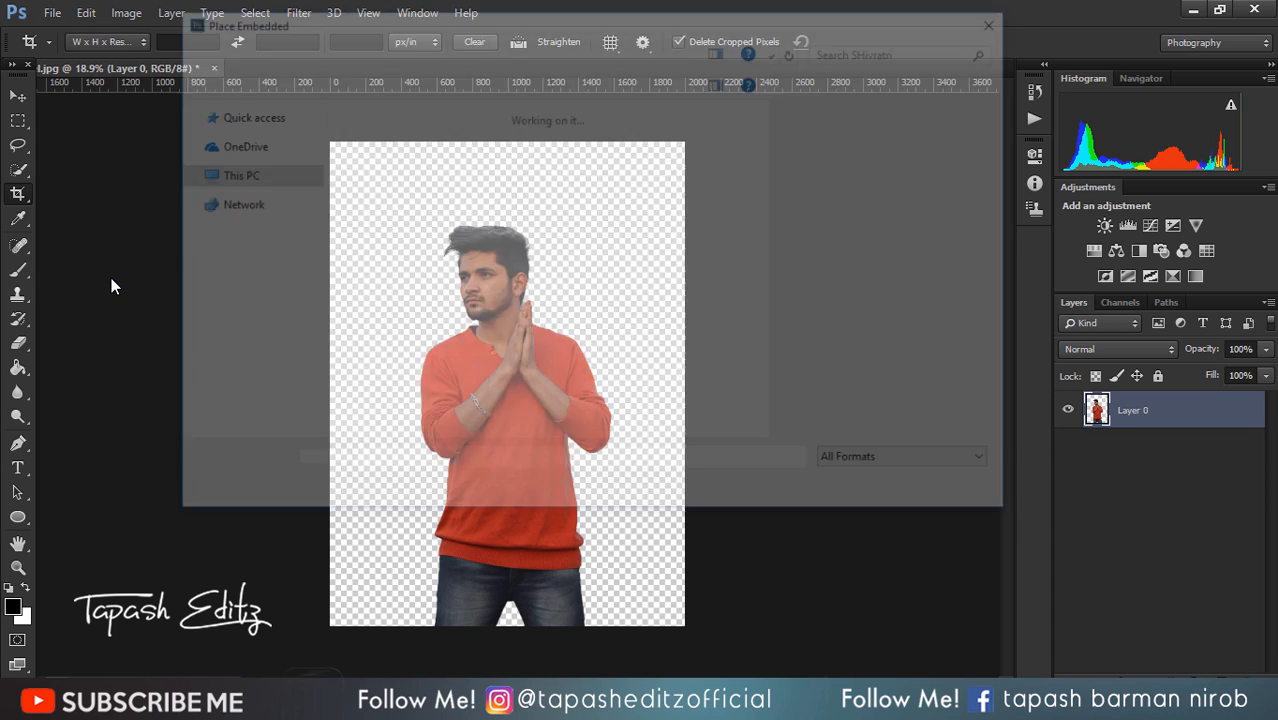
{"action": "scroll", "coordinate": [648, 294], "scroll_direction": "down", "scroll_amount": 1}
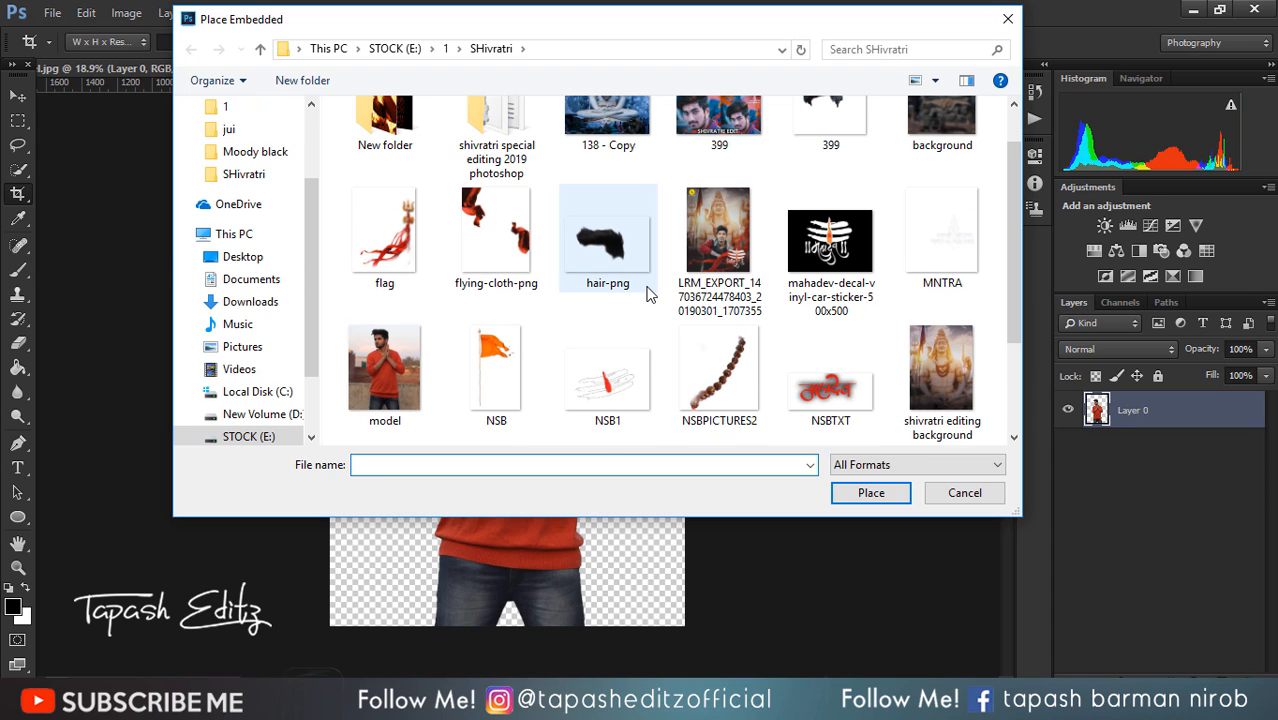
{"action": "double_click", "coordinate": [941, 380]}
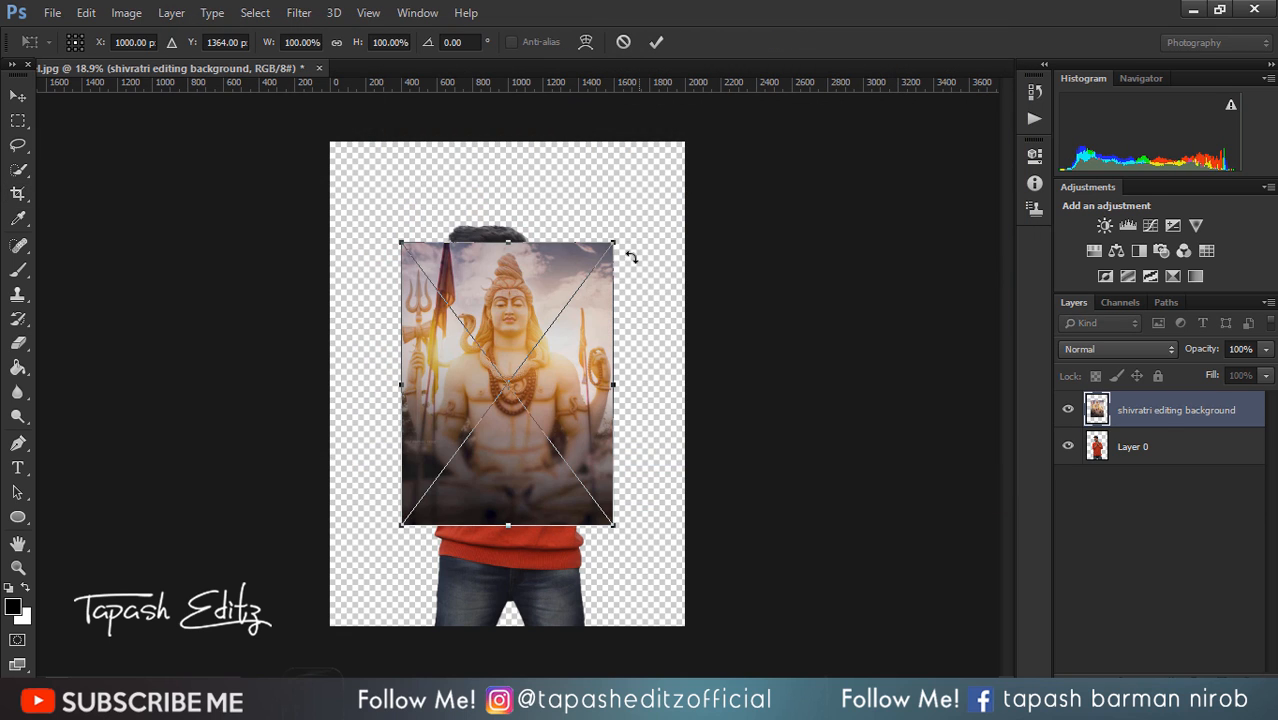
{"action": "left_click_drag", "start_coordinate": [617, 238], "coordinate": [692, 138]}
{"action": "left_click", "coordinate": [662, 46]}
{"action": "key", "text": "c"}
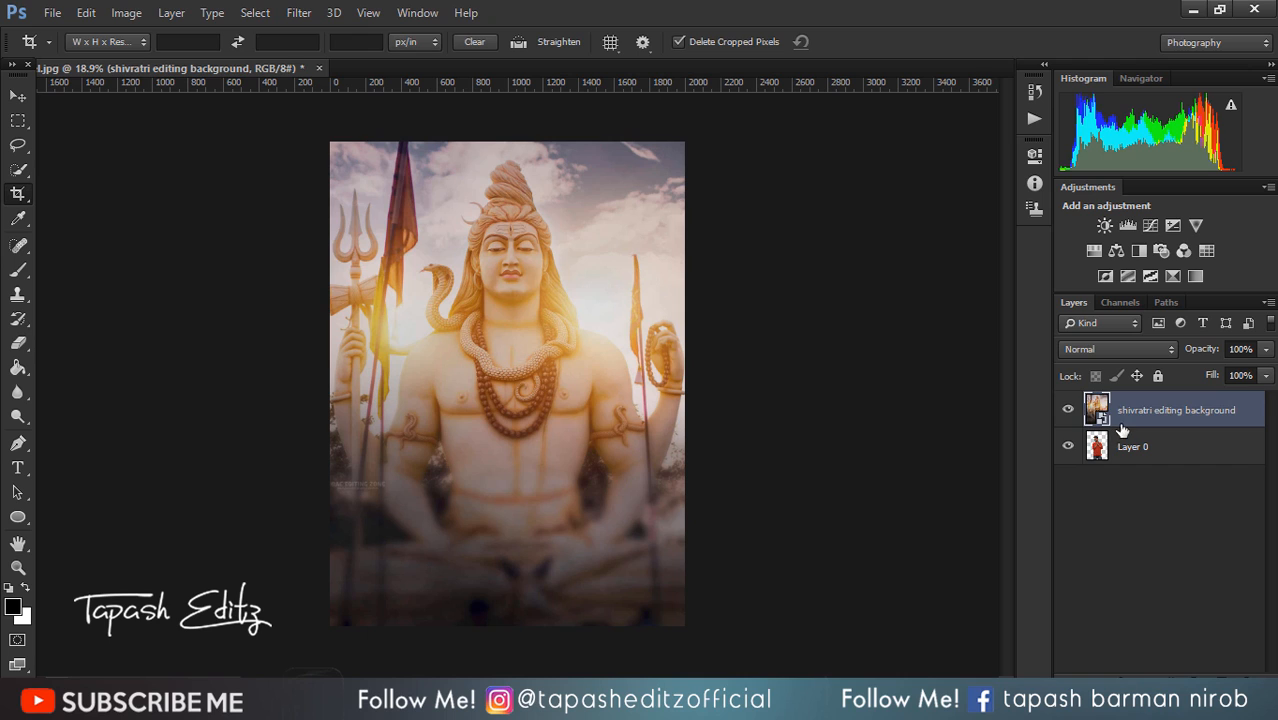
{"action": "left_click_drag", "start_coordinate": [1122, 428], "coordinate": [1128, 519]}
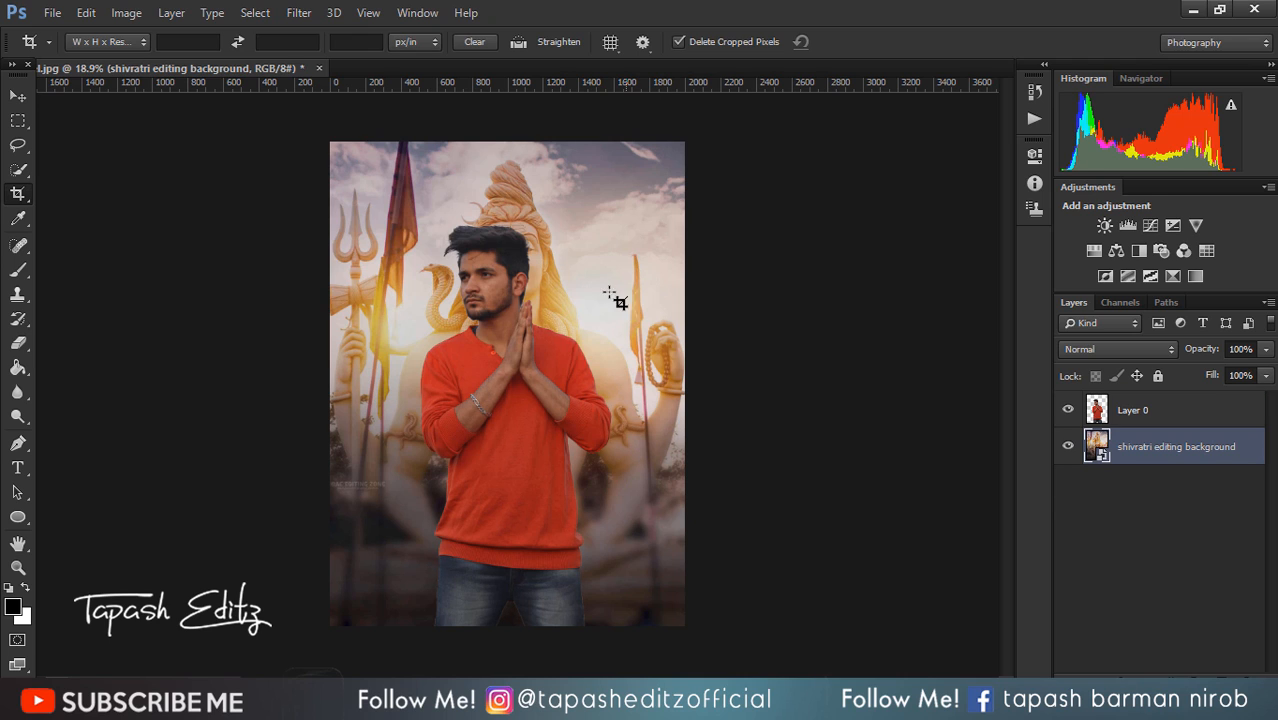
Move the man on Layer 0 slightly to the right.
{"action": "left_click", "coordinate": [1234, 414]}
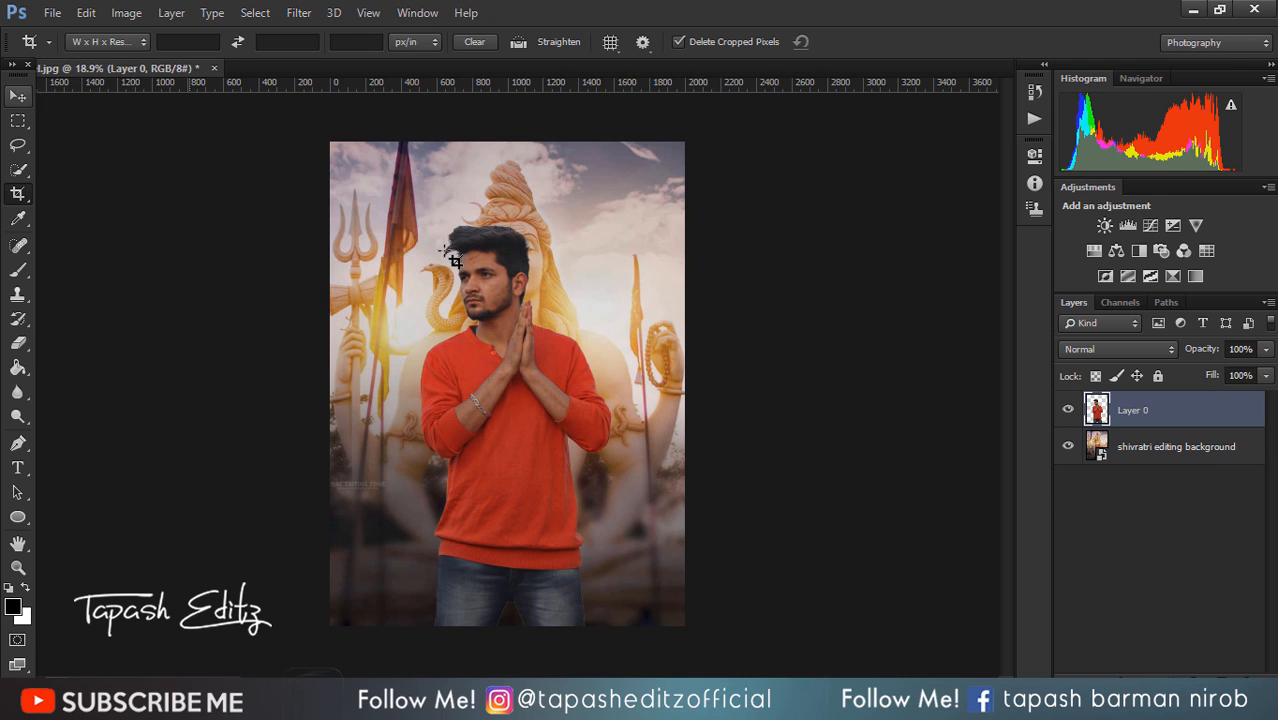
{"action": "left_click", "coordinate": [19, 97]}
{"action": "mouse_move", "coordinate": [528, 374]}
{"action": "left_mouse_down"}
{"action": "mouse_move", "coordinate": [486, 376]}
{"action": "mouse_move", "coordinate": [553, 370]}
{"action": "mouse_move", "coordinate": [535, 372]}
{"action": "left_mouse_up"}
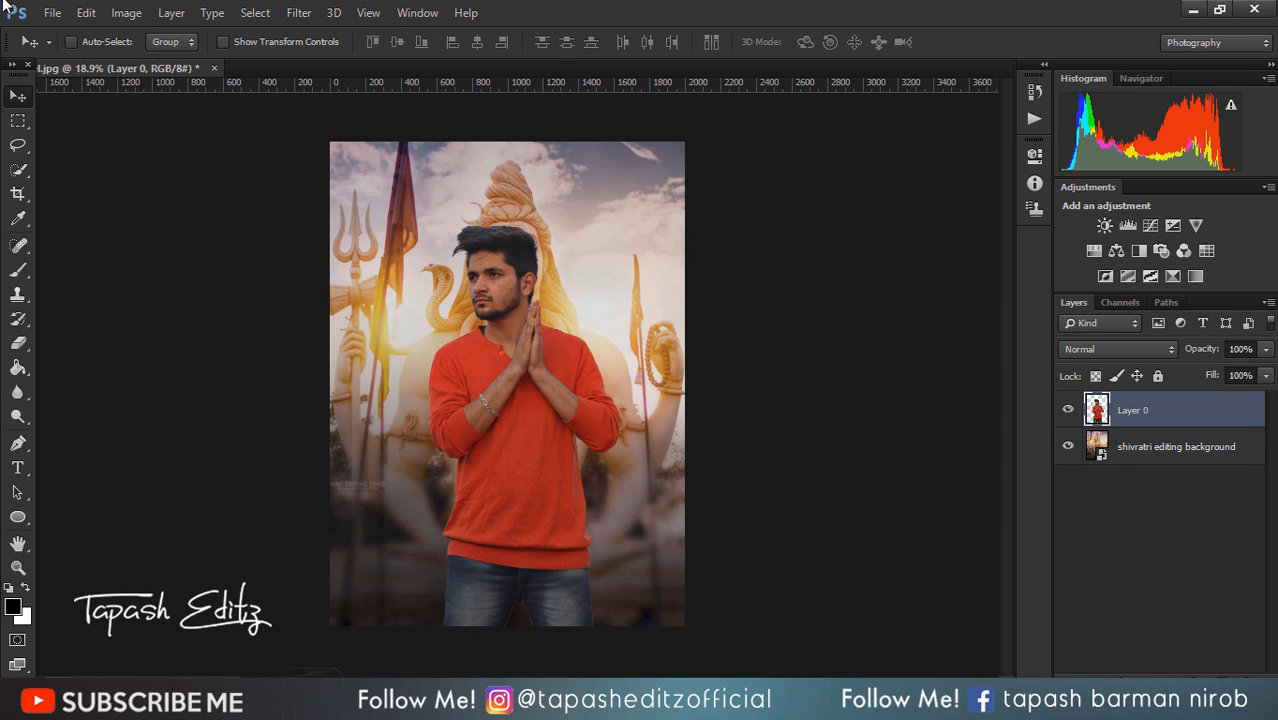
{"action": "left_click", "coordinate": [56, 12]}
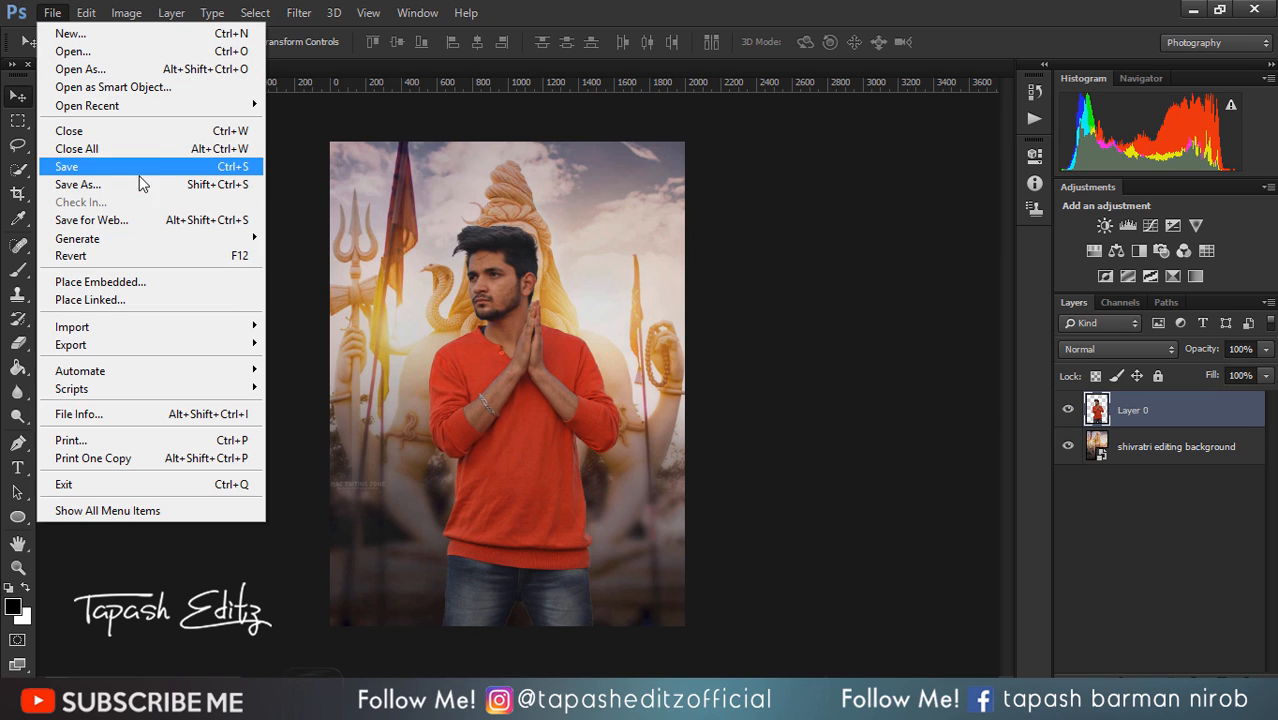
Apply a Gaussian Blur with a radius of 8.6 pixels to the shivratri editing background layer.
{"action": "left_click", "coordinate": [1156, 446]}
{"action": "left_click", "coordinate": [299, 12]}
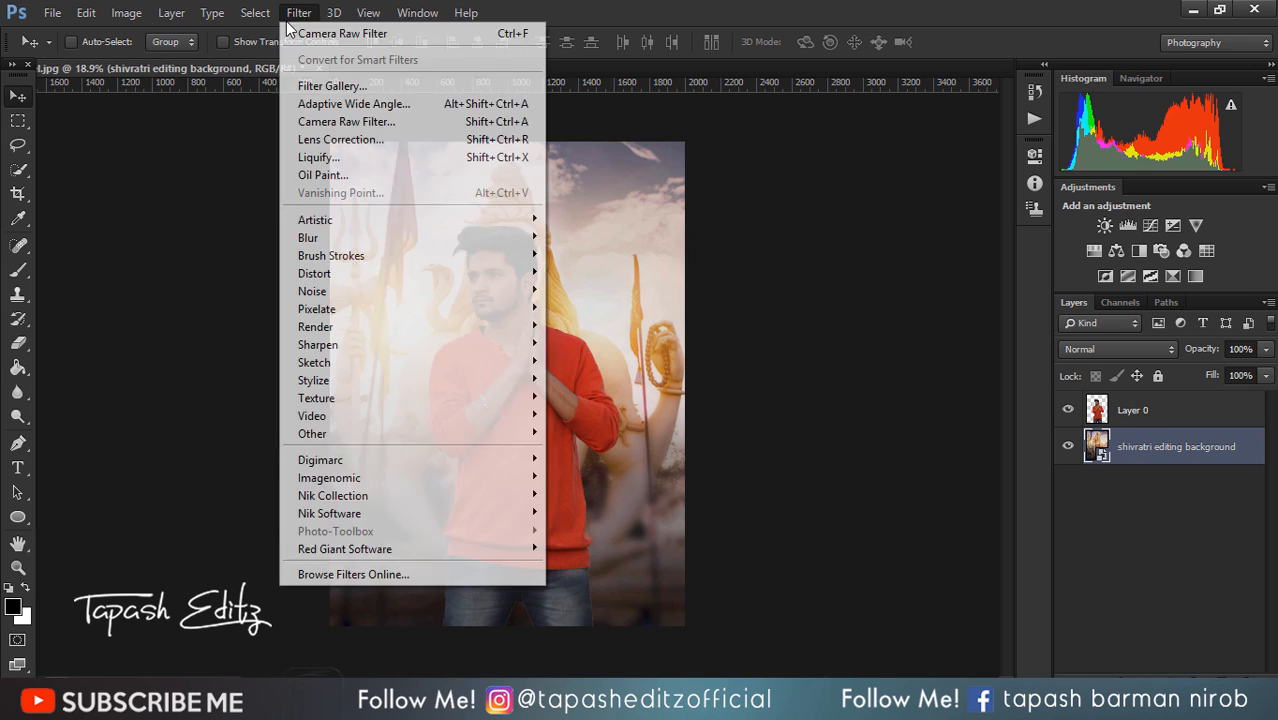
{"action": "mouse_move", "coordinate": [330, 237]}
{"action": "left_click", "coordinate": [600, 368]}
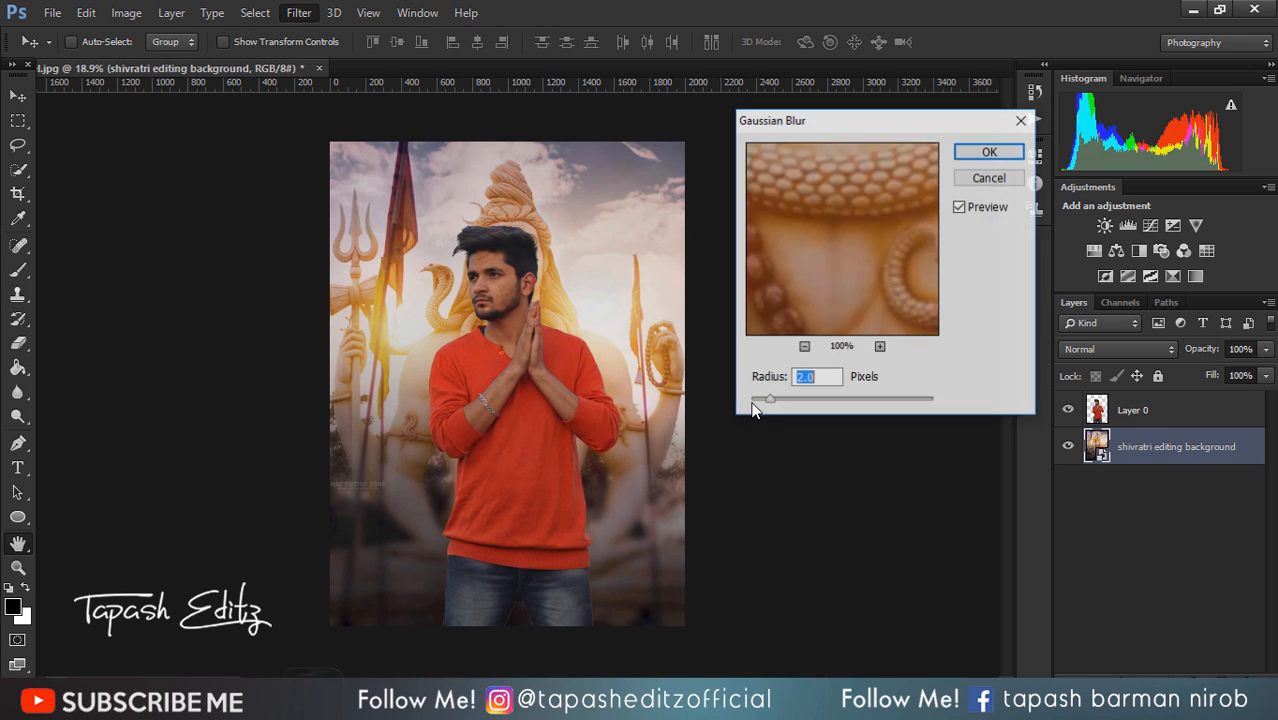
{"action": "left_click_drag", "start_coordinate": [793, 407], "coordinate": [818, 401]}
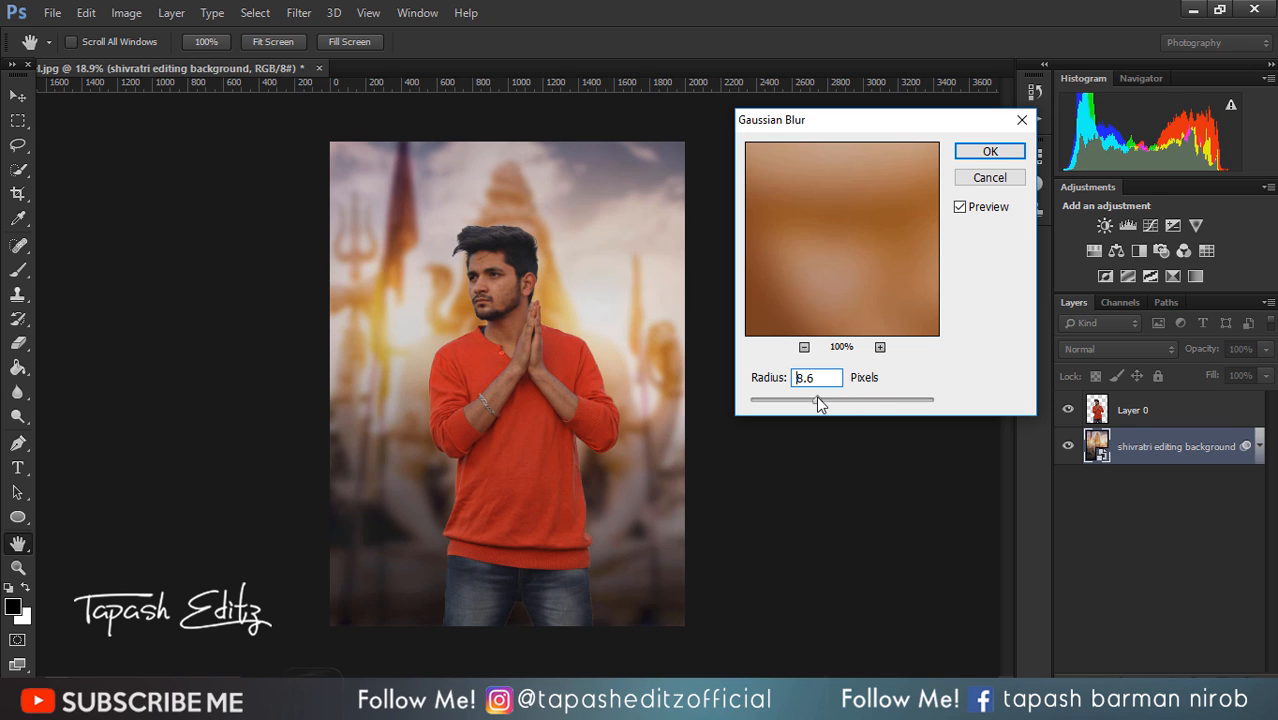
{"action": "left_click", "coordinate": [990, 151]}
{"action": "key", "text": "v"}
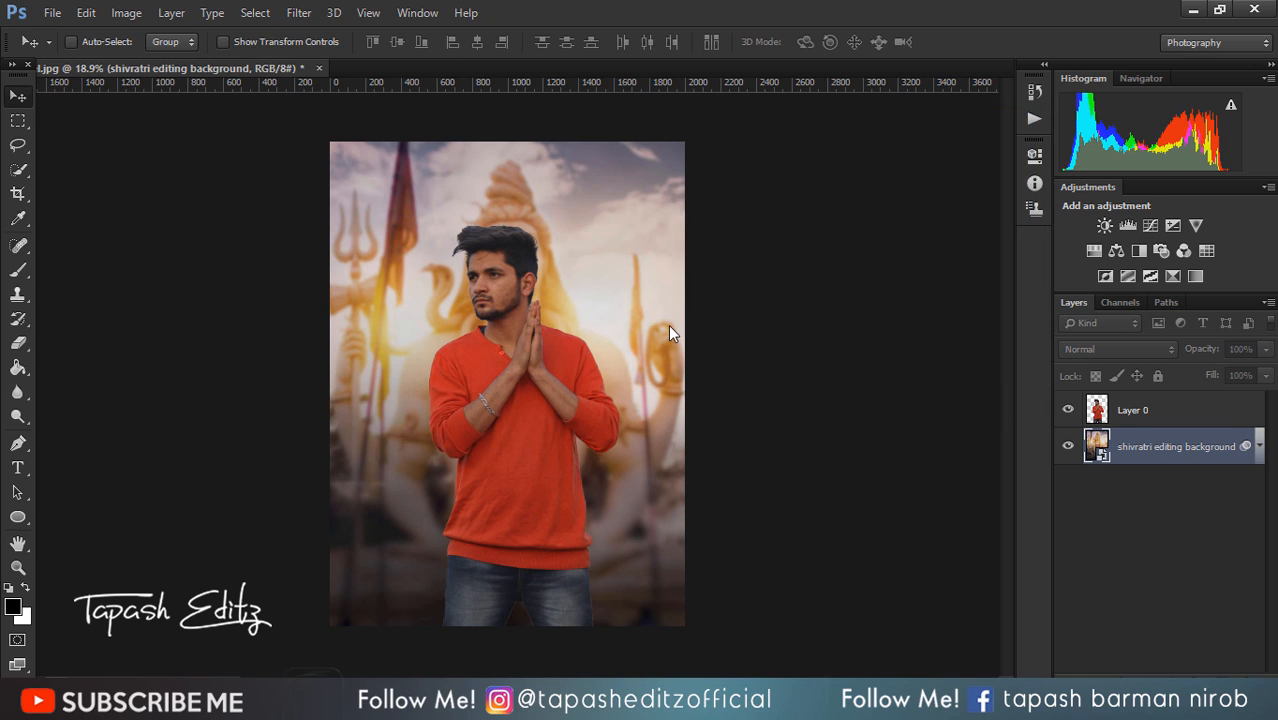
Shift the blurred background to the right so the statue's face shows beside the man, and crop off the empty strip along the left edge.
{"action": "left_click_drag", "start_coordinate": [547, 375], "coordinate": [579, 375]}
{"action": "key", "text": "c"}
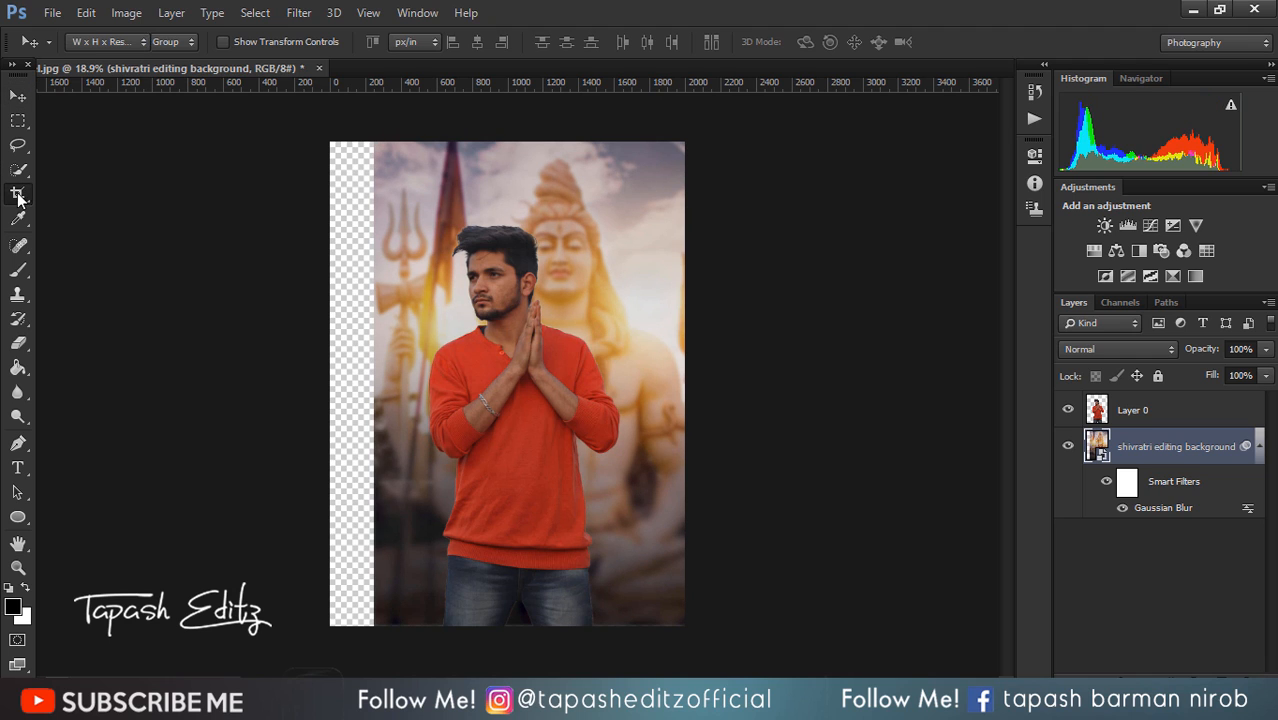
{"action": "left_click_drag", "start_coordinate": [688, 147], "coordinate": [707, 146]}
{"action": "left_click_drag", "start_coordinate": [312, 147], "coordinate": [338, 145]}
{"action": "mouse_move", "coordinate": [681, 133]}
{"action": "left_mouse_down"}
{"action": "mouse_move", "coordinate": [690, 140]}
{"action": "mouse_move", "coordinate": [670, 140]}
{"action": "left_mouse_up"}
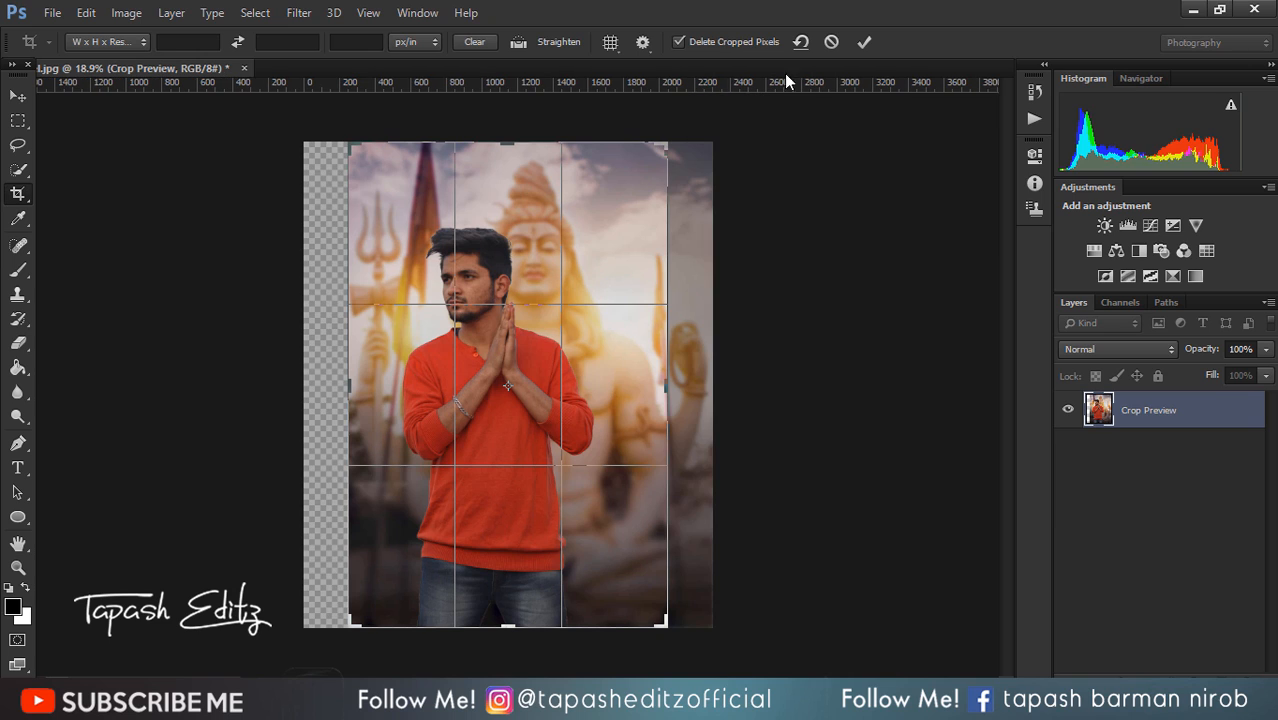
{"action": "left_click", "coordinate": [870, 39]}
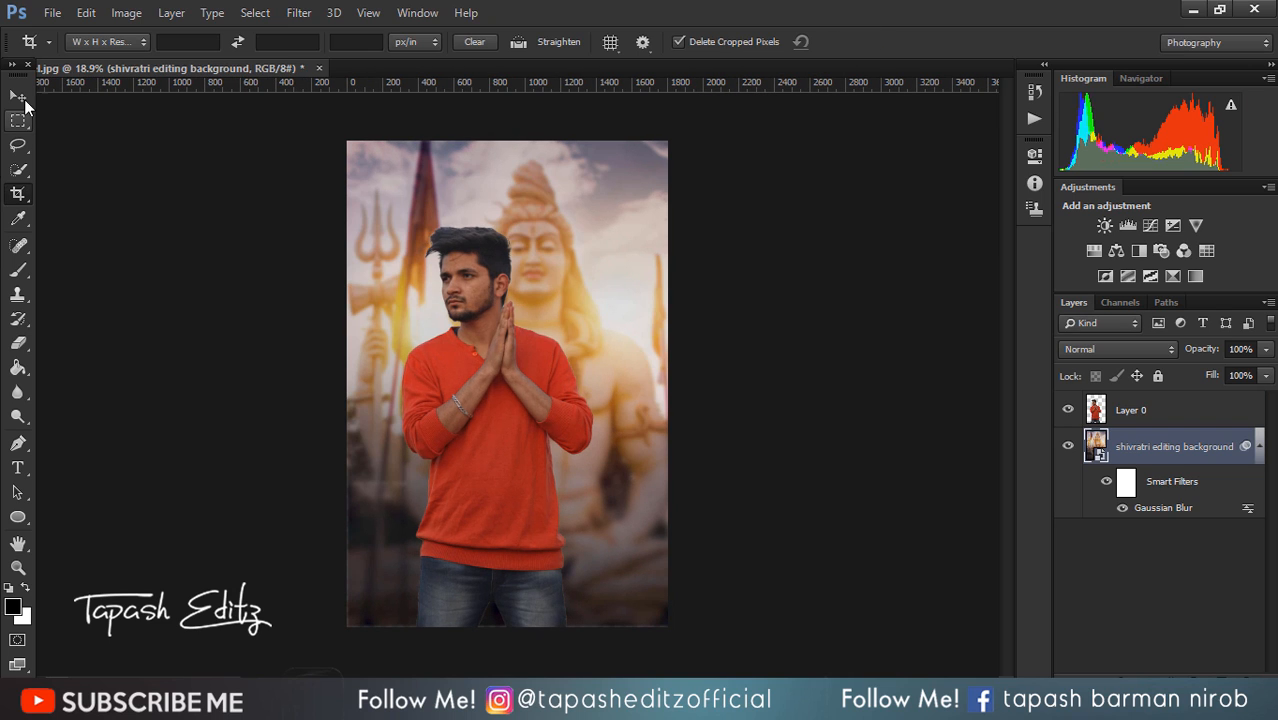
Place the embedded image "smoke-png" over the lower right of the picture and bring its layer above Layer 0.
{"action": "left_click", "coordinate": [26, 92]}
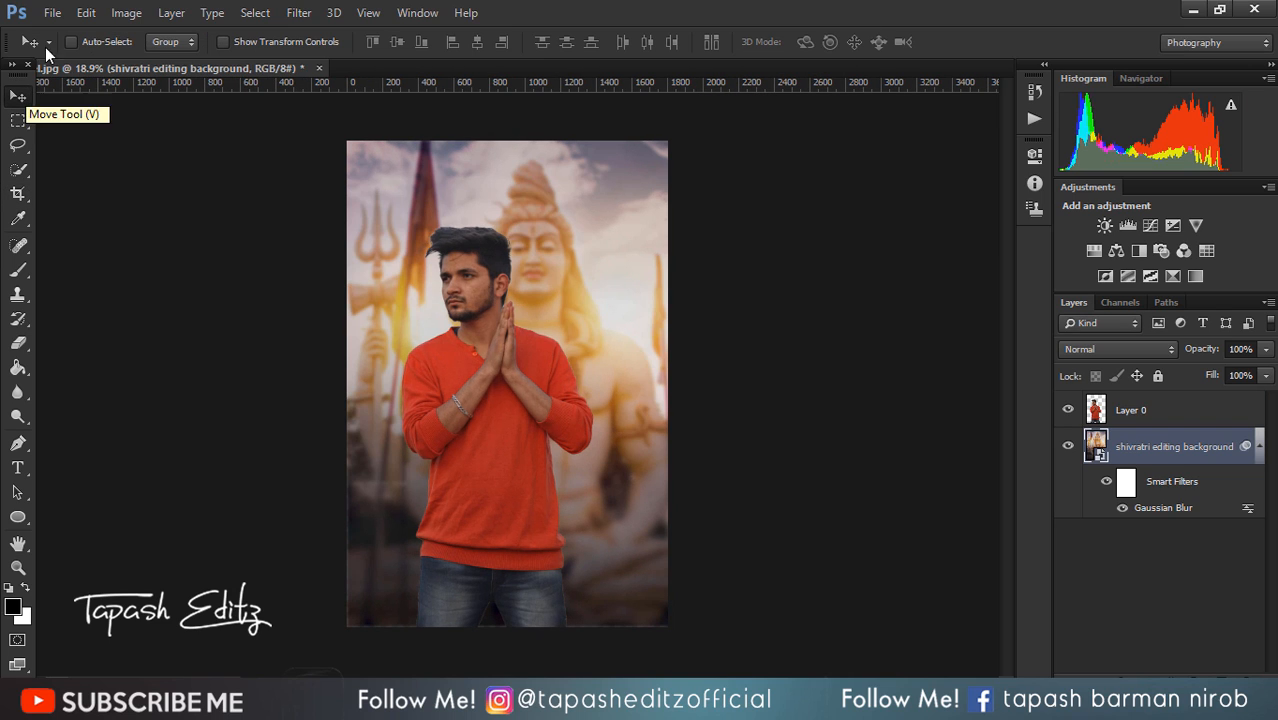
{"action": "left_click", "coordinate": [52, 12]}
{"action": "left_click", "coordinate": [140, 287]}
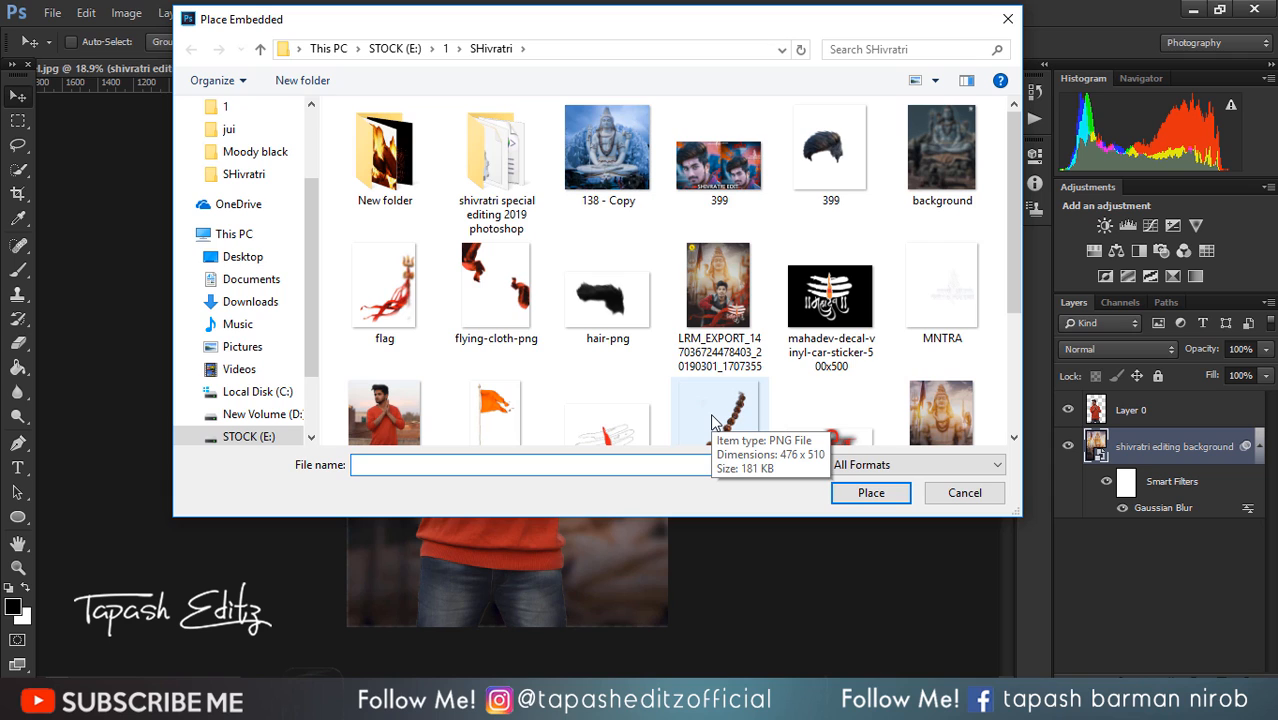
{"action": "scroll", "coordinate": [649, 356], "scroll_direction": "down", "scroll_amount": 1}
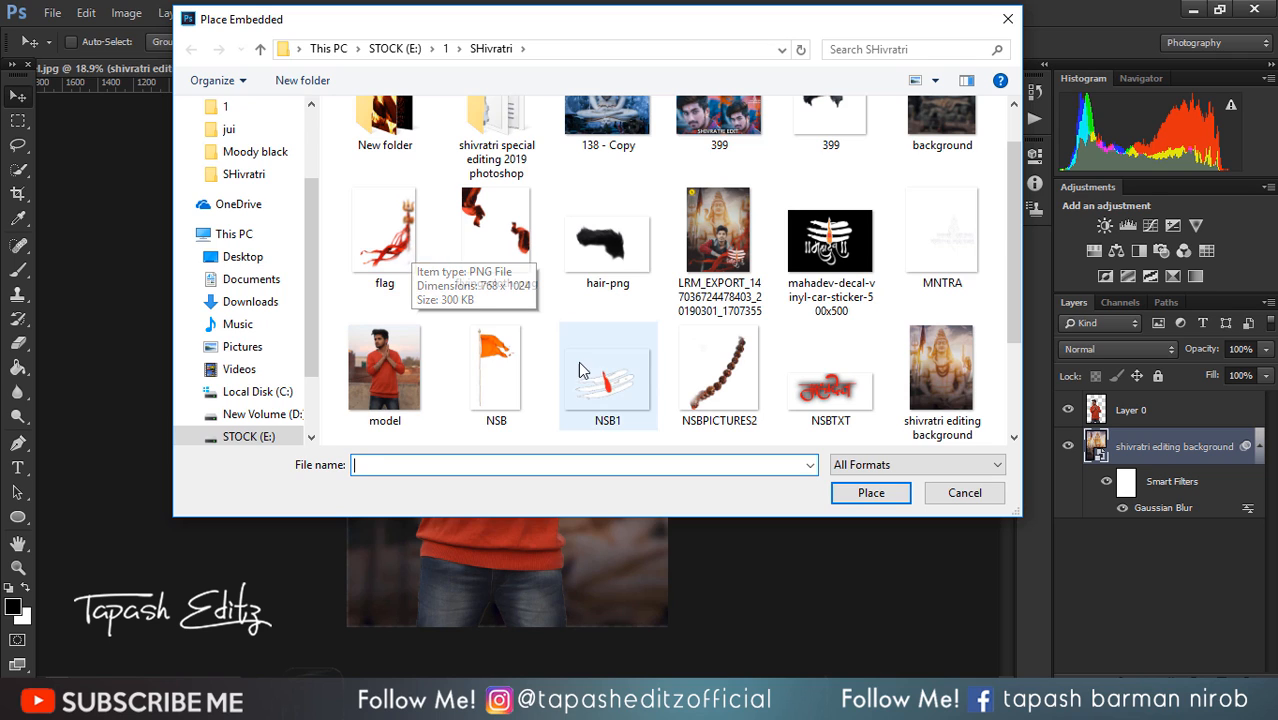
{"action": "left_click", "coordinate": [952, 225]}
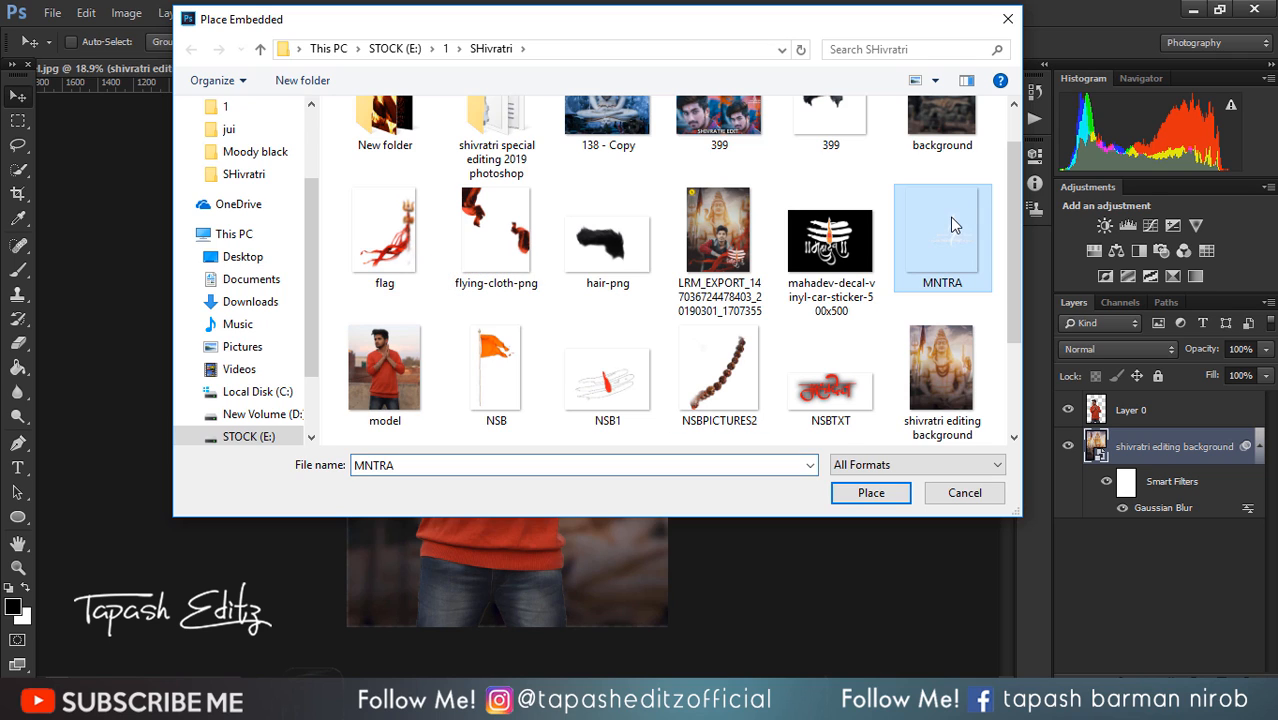
{"action": "left_click", "coordinate": [503, 380]}
{"action": "scroll", "coordinate": [497, 260], "scroll_direction": "up", "scroll_amount": 1}
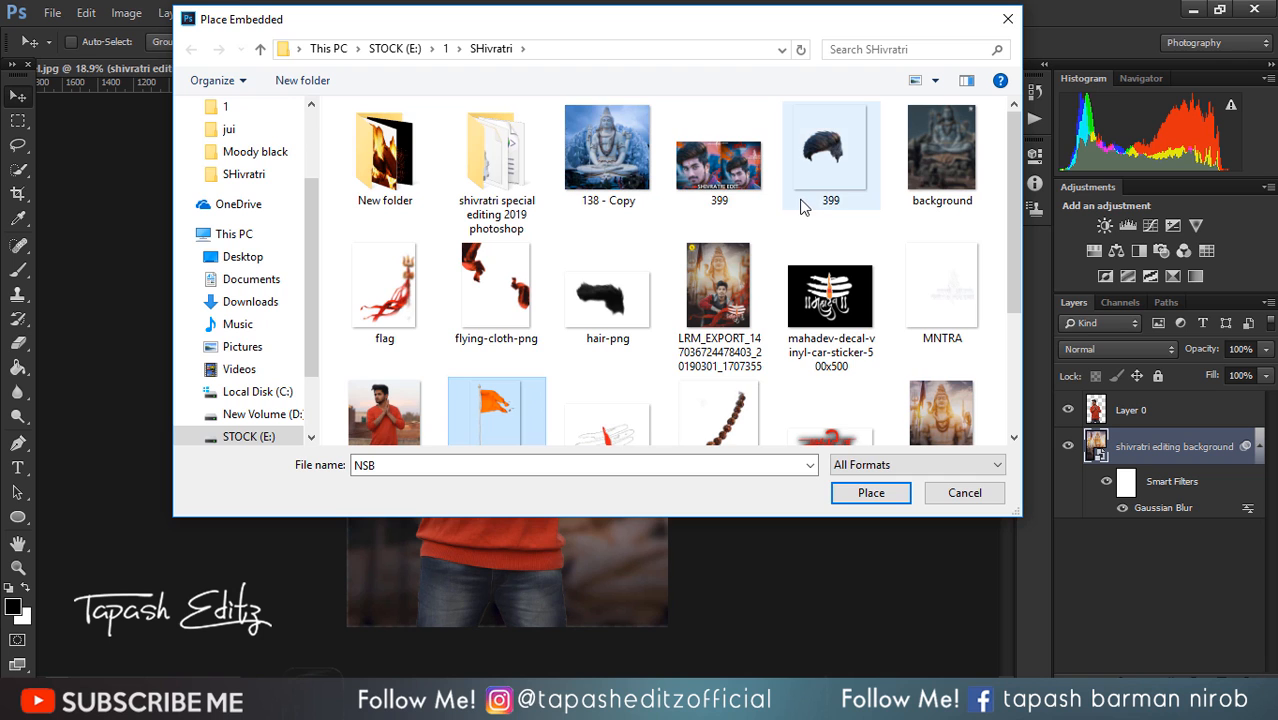
{"action": "scroll", "coordinate": [805, 280], "scroll_direction": "down", "scroll_amount": 3}
{"action": "double_click", "coordinate": [504, 403]}
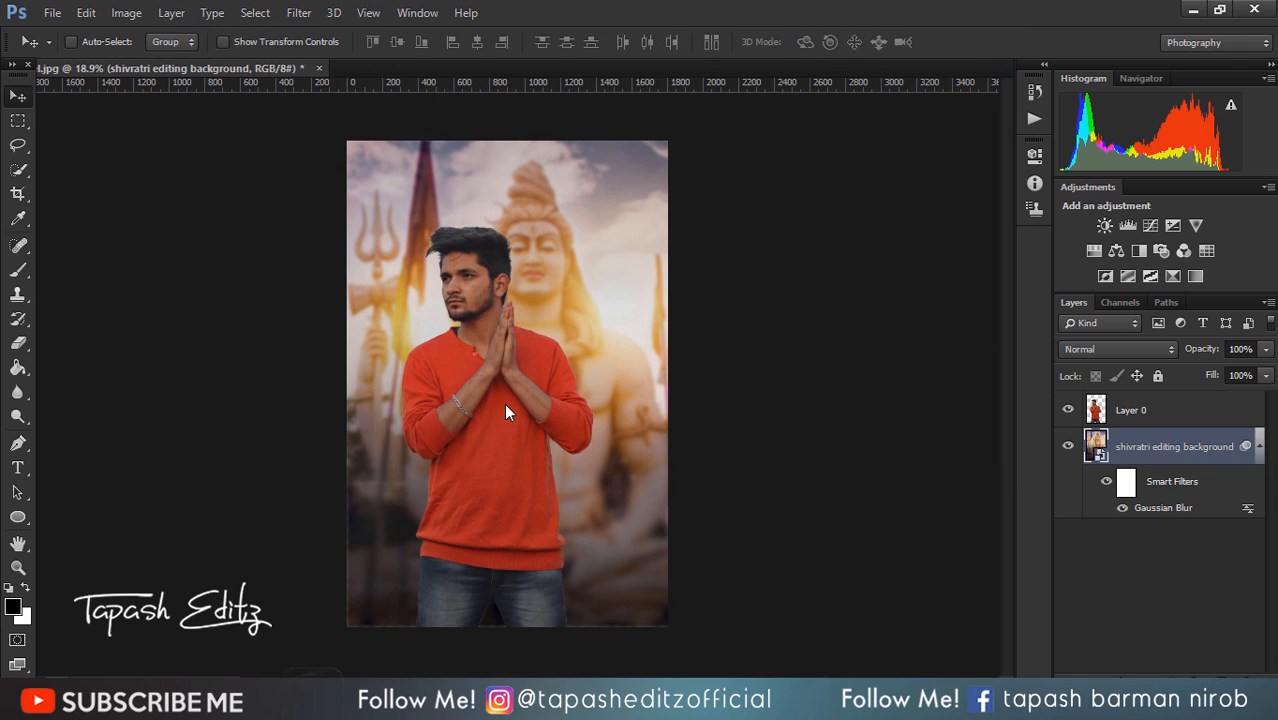
{"action": "left_click_drag", "start_coordinate": [504, 403], "coordinate": [585, 579]}
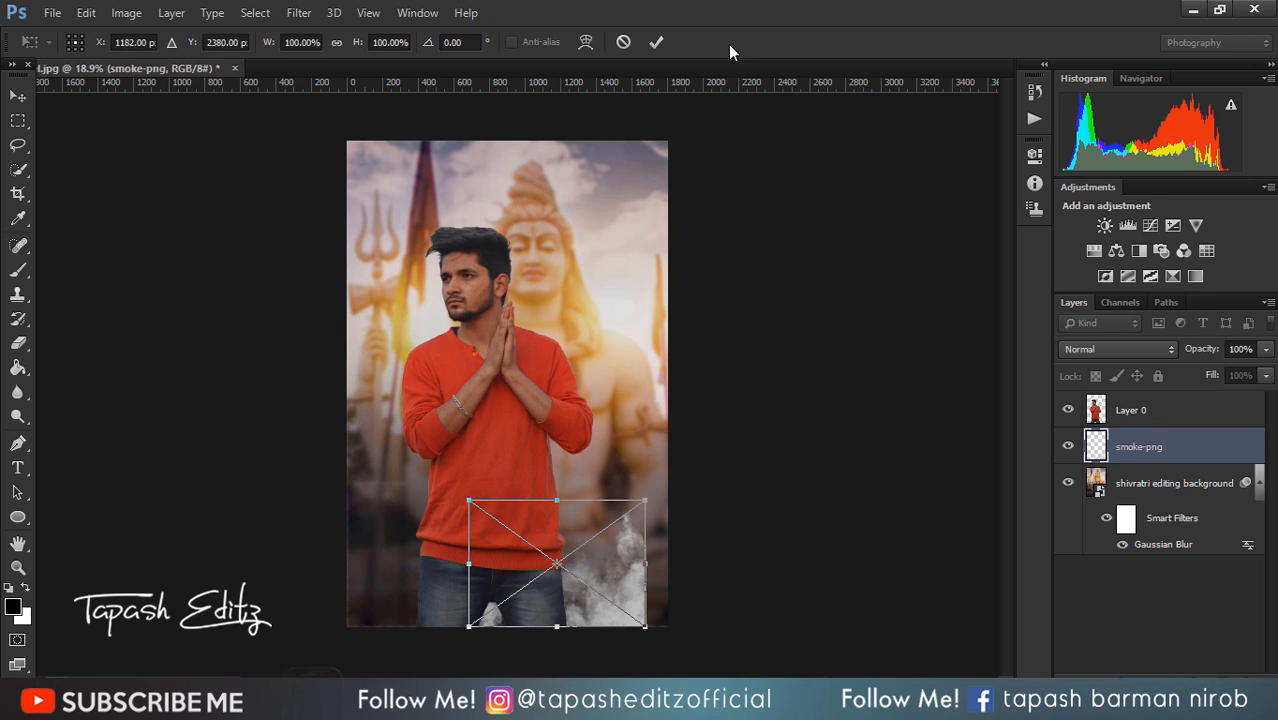
{"action": "left_click", "coordinate": [655, 43]}
{"action": "left_click_drag", "start_coordinate": [1152, 458], "coordinate": [1153, 402]}
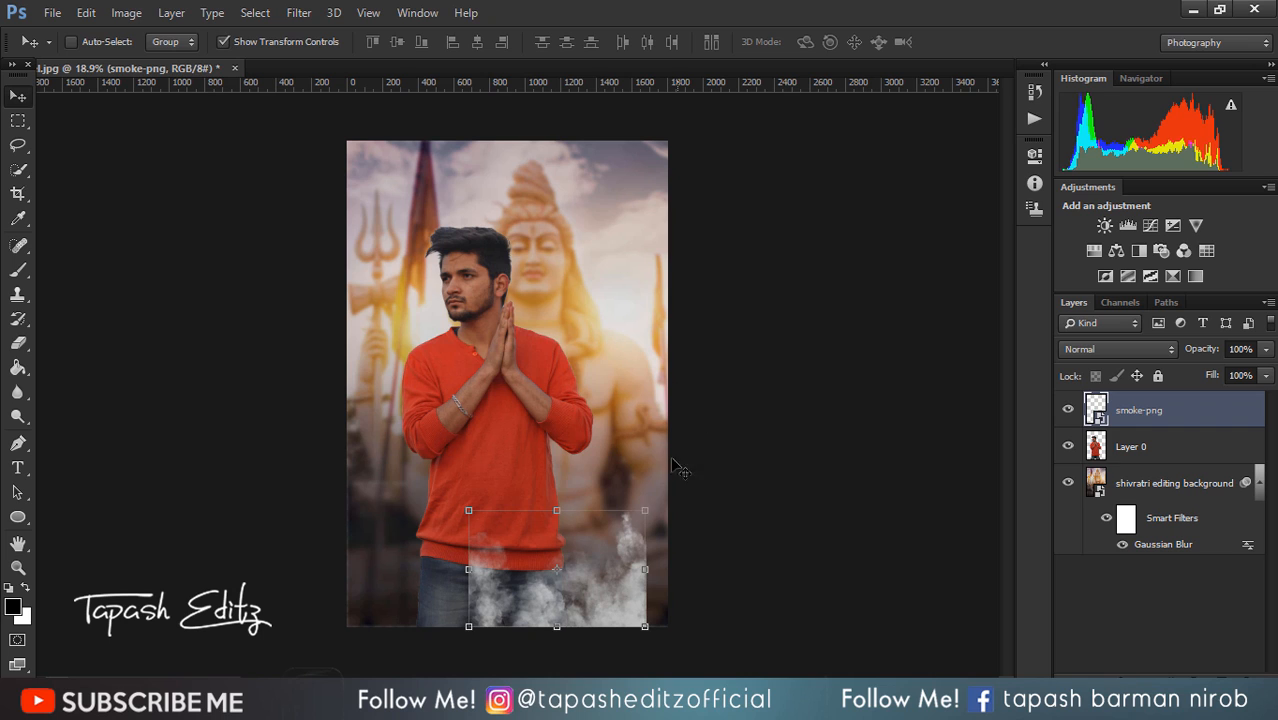
Scale the smoke to about 180.6% width and 174.4% height and position it across the full width of the canvas bottom.
{"action": "left_click", "coordinate": [640, 509]}
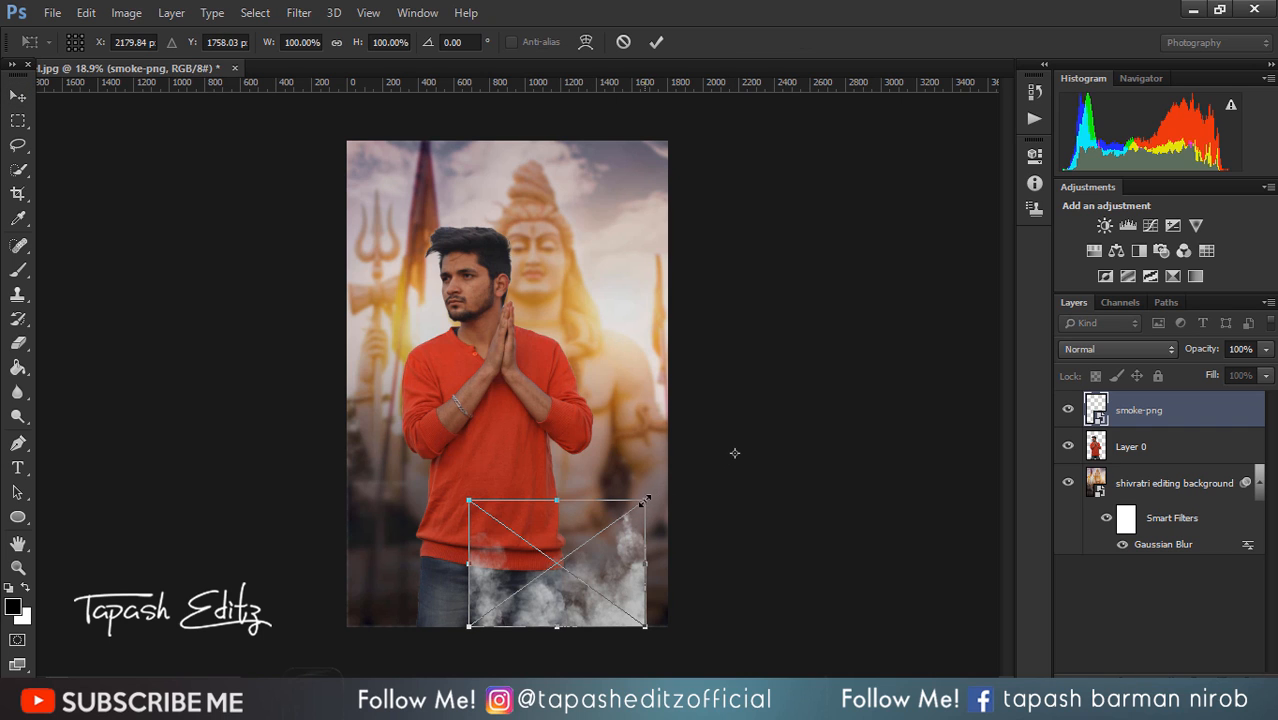
{"action": "left_click_drag", "start_coordinate": [645, 499], "coordinate": [578, 535]}
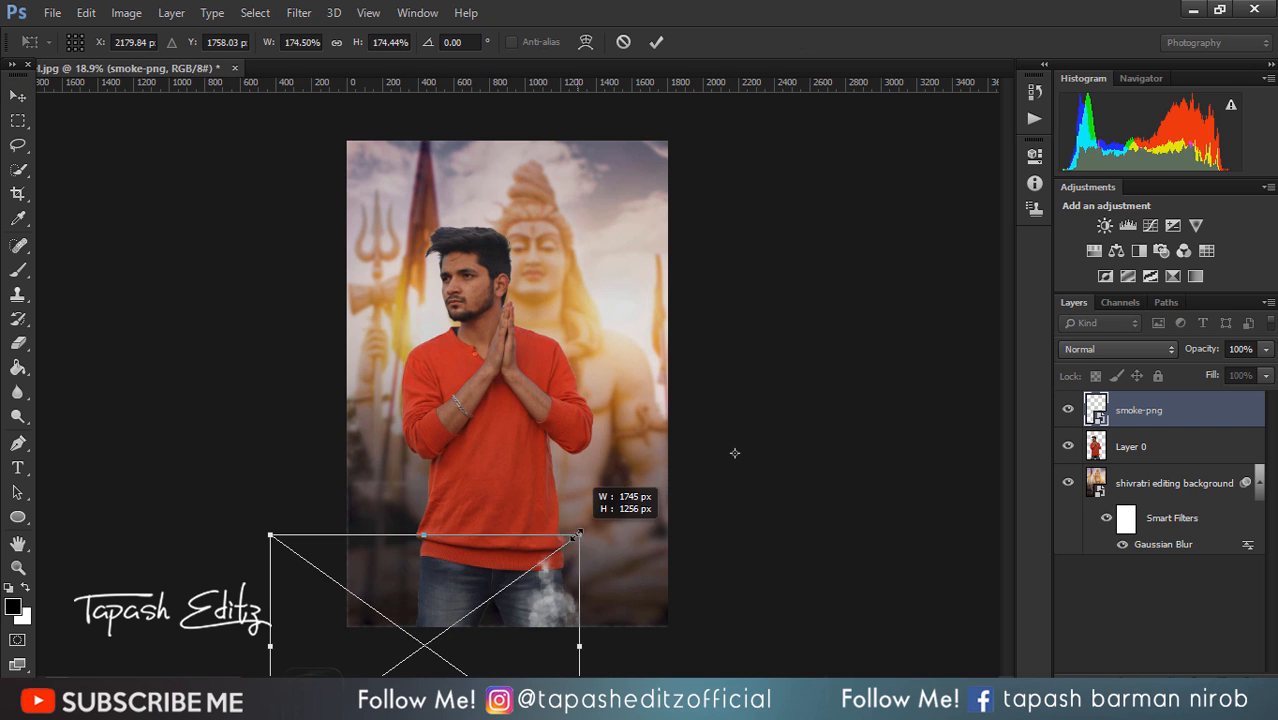
{"action": "left_click_drag", "start_coordinate": [539, 604], "coordinate": [615, 495]}
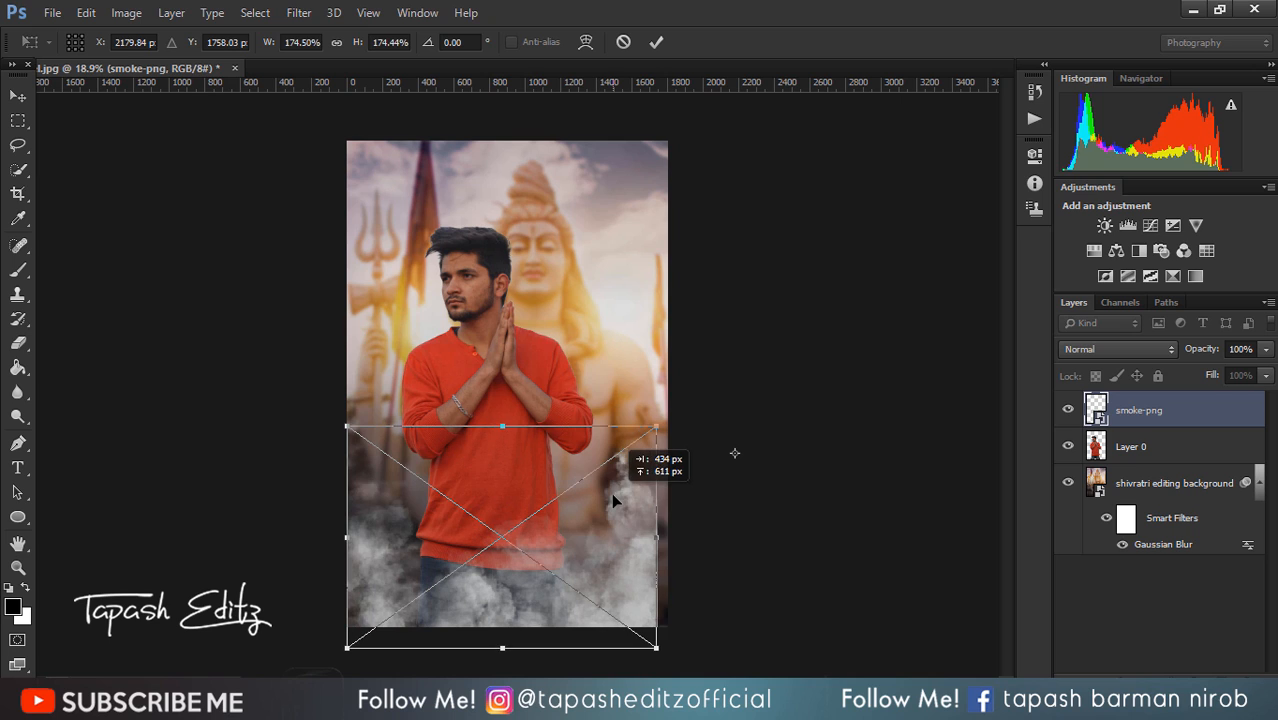
{"action": "left_click", "coordinate": [655, 42]}
{"action": "mouse_move", "coordinate": [653, 447]}
{"action": "left_mouse_down"}
{"action": "mouse_move", "coordinate": [680, 420]}
{"action": "mouse_move", "coordinate": [668, 427]}
{"action": "left_mouse_up"}
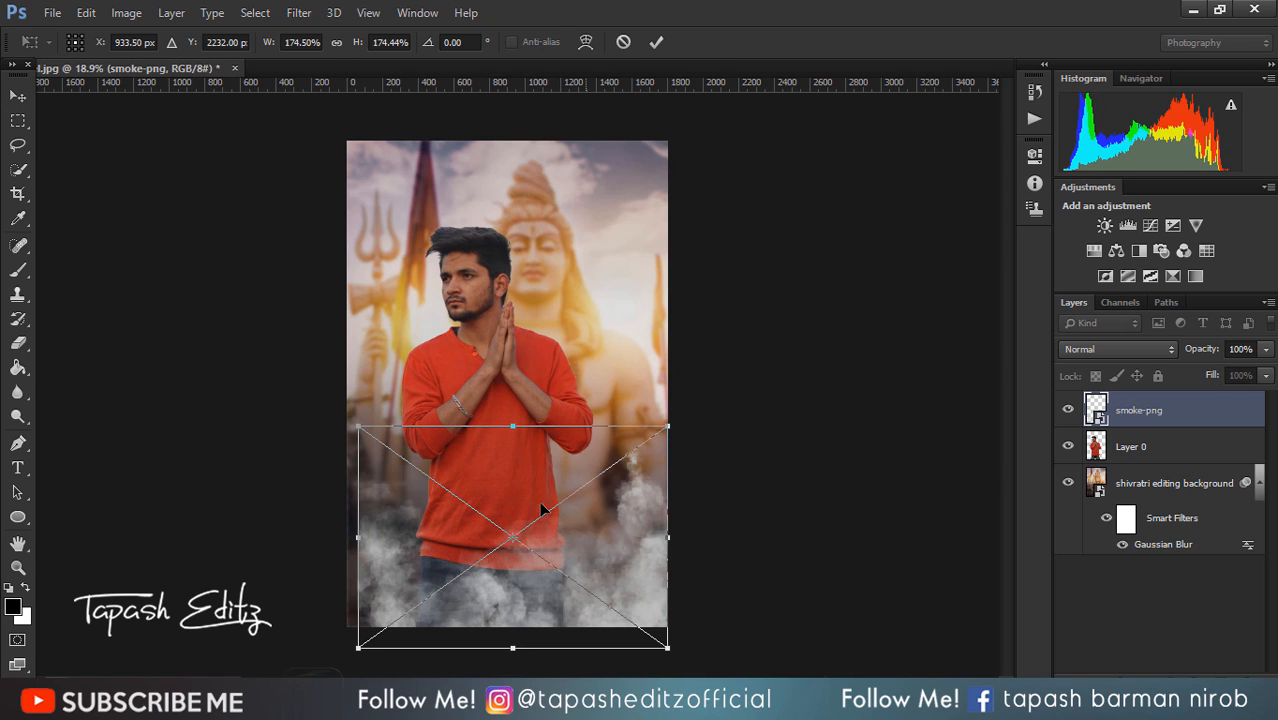
{"action": "left_click_drag", "start_coordinate": [357, 539], "coordinate": [346, 538]}
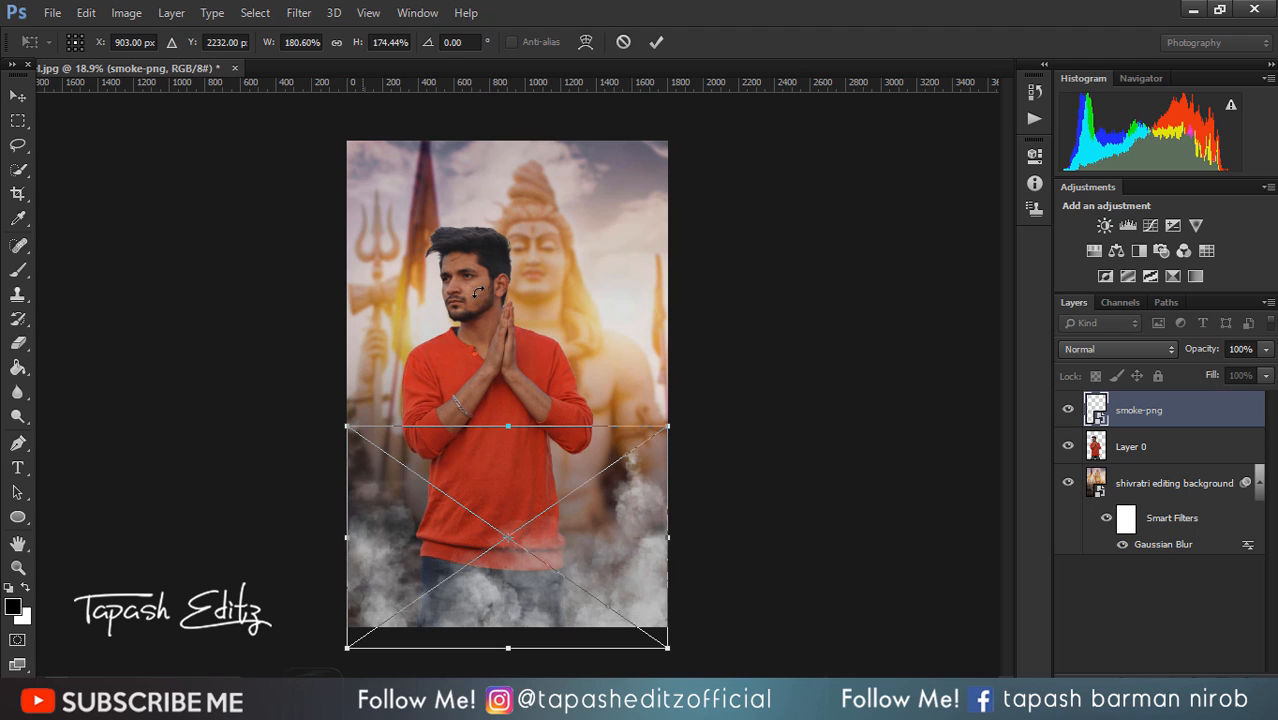
{"action": "left_click", "coordinate": [655, 43]}
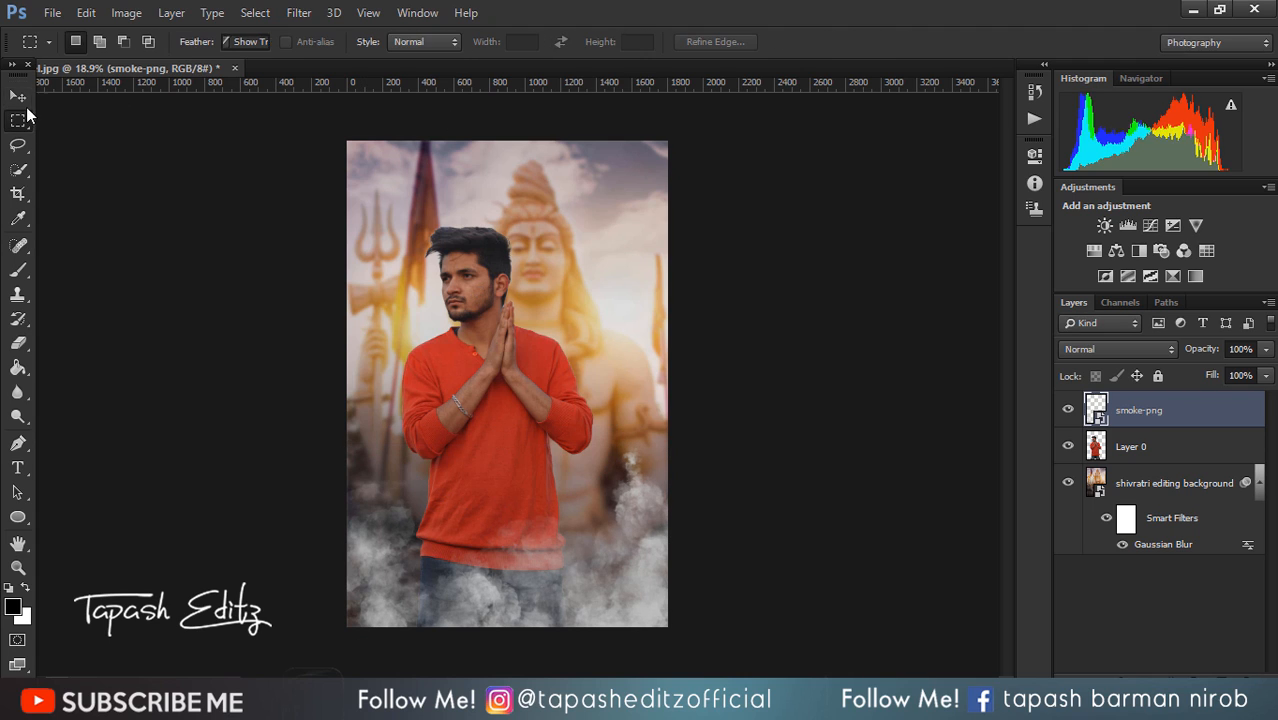
{"action": "left_click", "coordinate": [222, 42]}
{"action": "scroll", "coordinate": [519, 338], "scroll_direction": "down", "scroll_amount": 3}
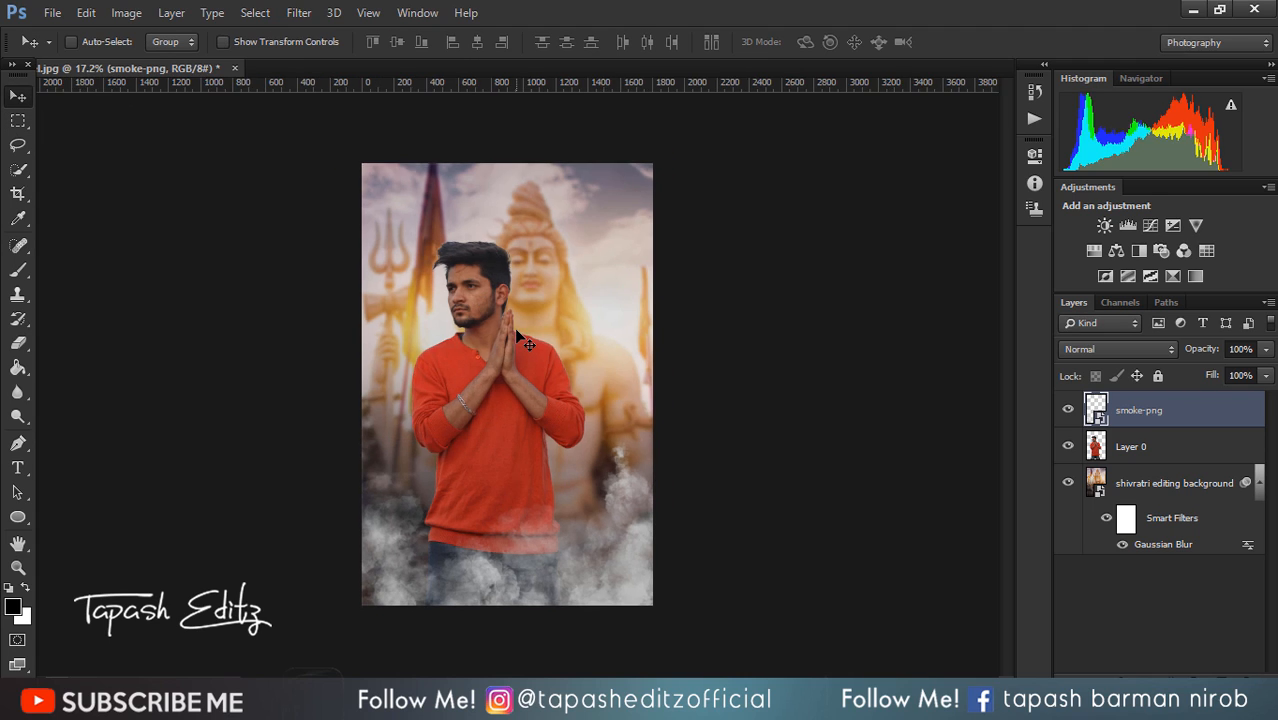
{"action": "scroll", "coordinate": [517, 332], "scroll_direction": "up", "scroll_amount": 6}
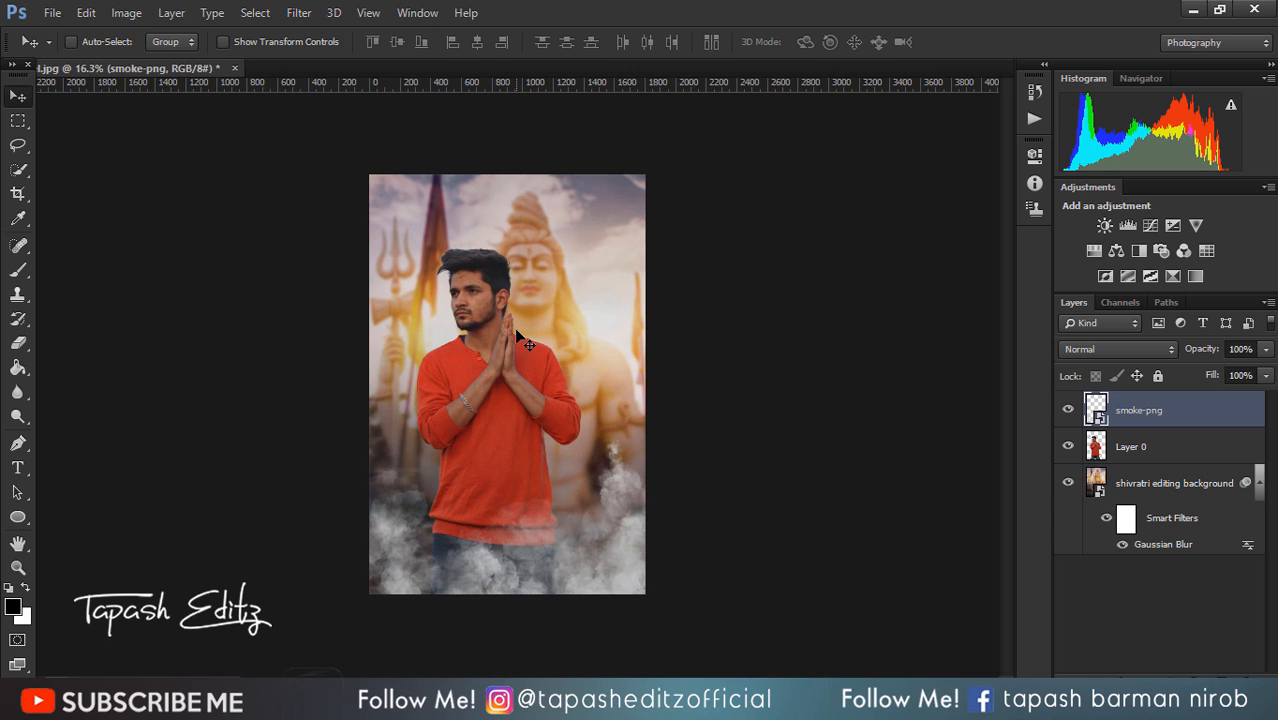
Place the embedded image "TRISHOOL BY NSBPICTURES" above the smoke, scaled to about 162.8%, toward the lower right of the picture.
{"action": "left_click", "coordinate": [55, 14]}
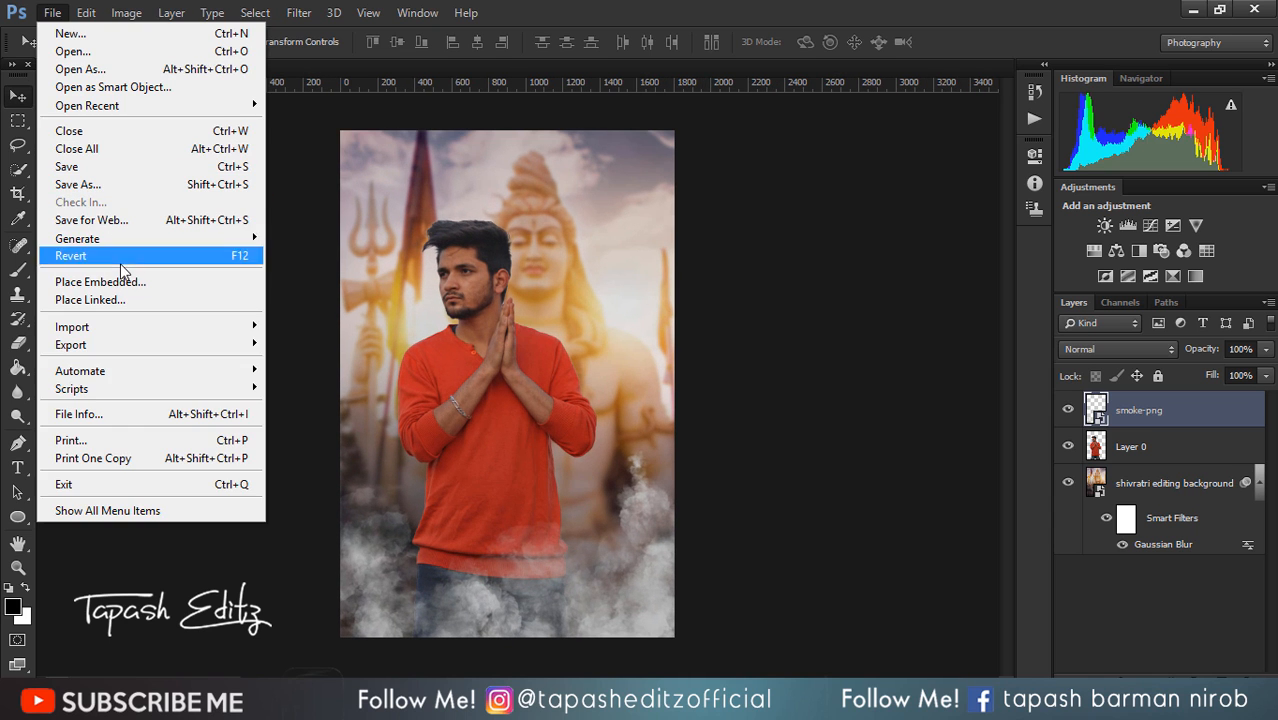
{"action": "left_click", "coordinate": [124, 281]}
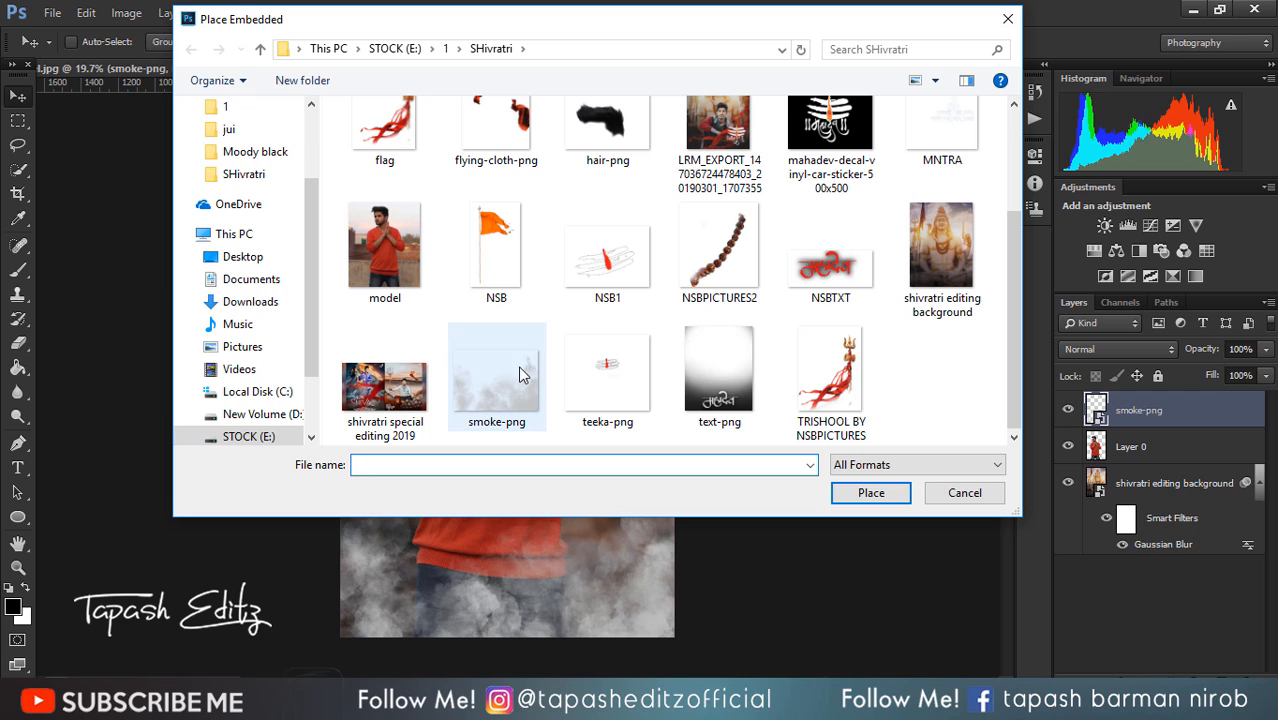
{"action": "left_click", "coordinate": [579, 377]}
{"action": "left_click", "coordinate": [500, 275]}
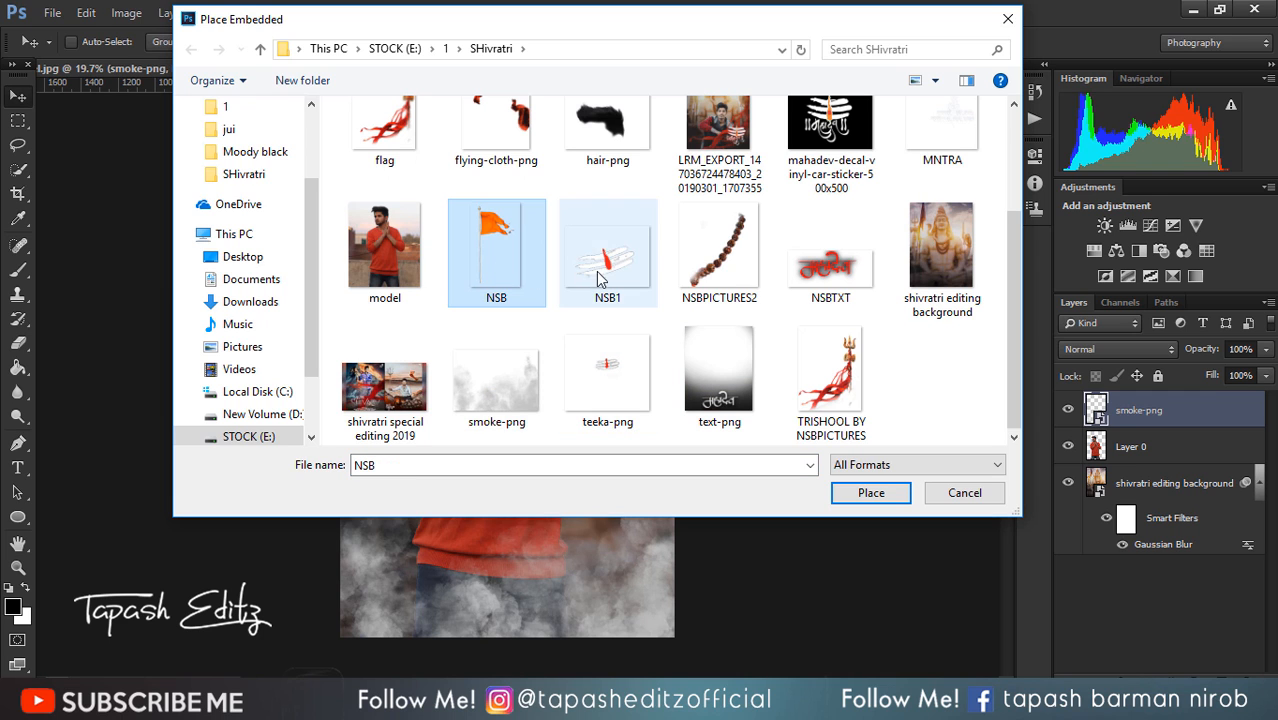
{"action": "left_click", "coordinate": [812, 374]}
{"action": "left_click", "coordinate": [857, 493]}
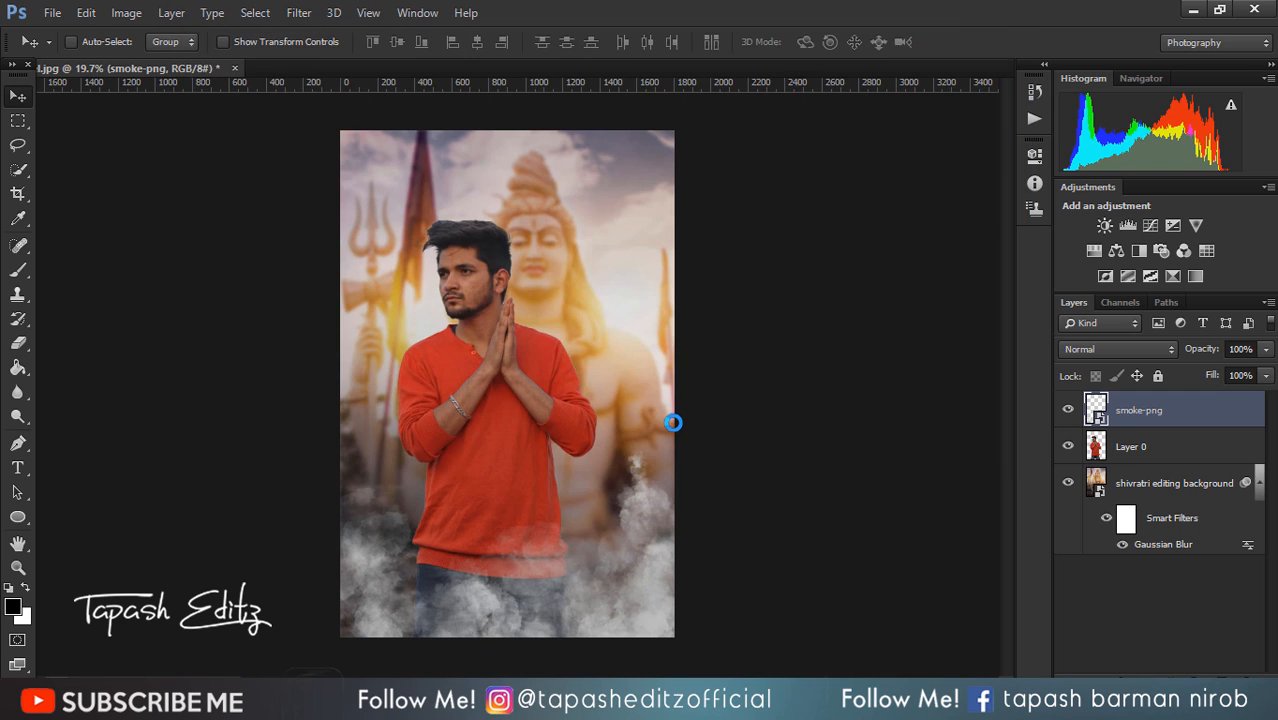
{"action": "left_click_drag", "start_coordinate": [605, 365], "coordinate": [717, 266]}
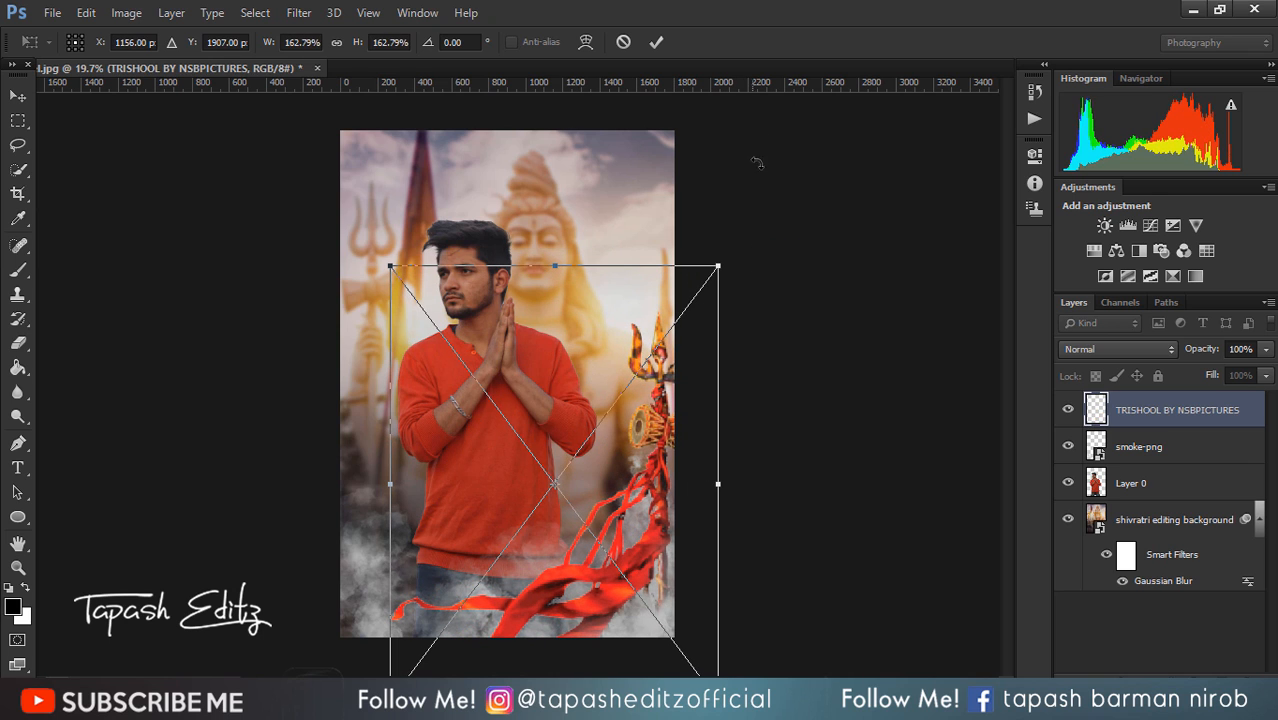
{"action": "left_click", "coordinate": [657, 44]}
Move the trident up and slightly left so it stands inside the canvas beside the man, and rasterize its layer.
{"action": "left_click_drag", "start_coordinate": [651, 399], "coordinate": [638, 321]}
{"action": "scroll", "coordinate": [628, 409], "scroll_direction": "down", "scroll_amount": 4}
{"action": "scroll", "coordinate": [628, 409], "scroll_direction": "up", "scroll_amount": 5}
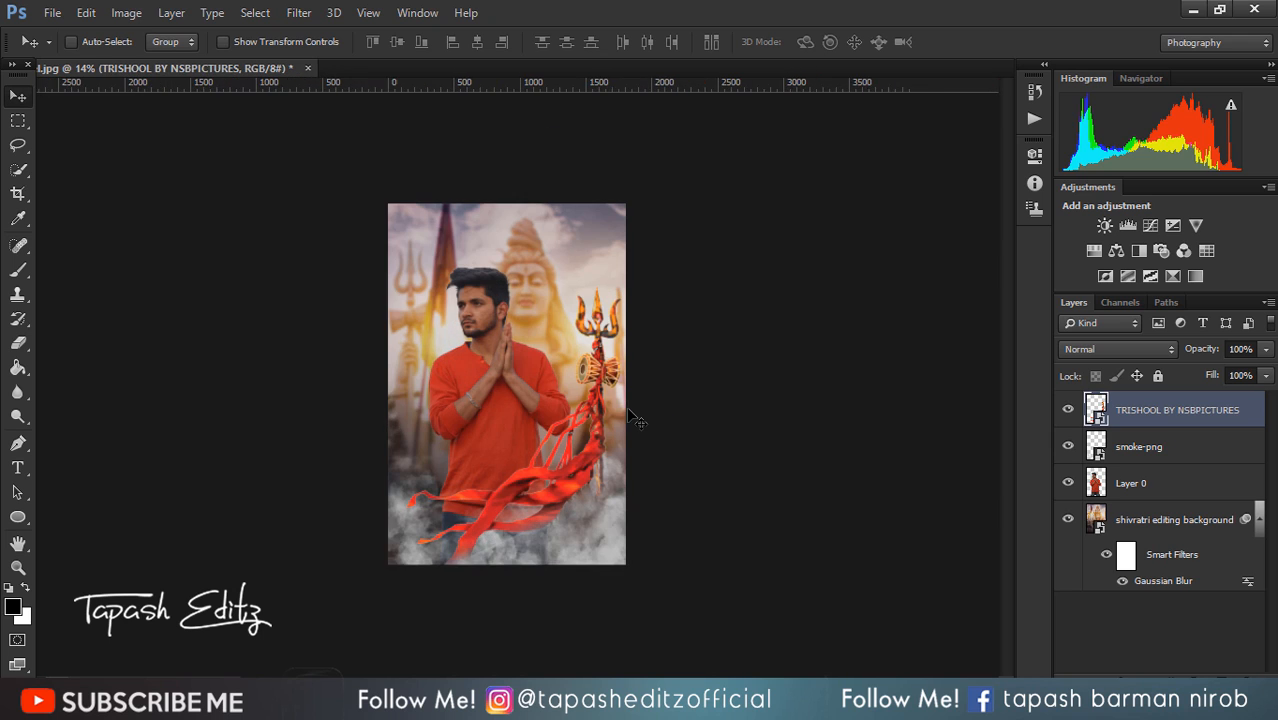
{"action": "scroll", "coordinate": [628, 410], "scroll_direction": "up", "scroll_amount": 1}
{"action": "scroll", "coordinate": [628, 410], "scroll_direction": "down", "scroll_amount": 2}
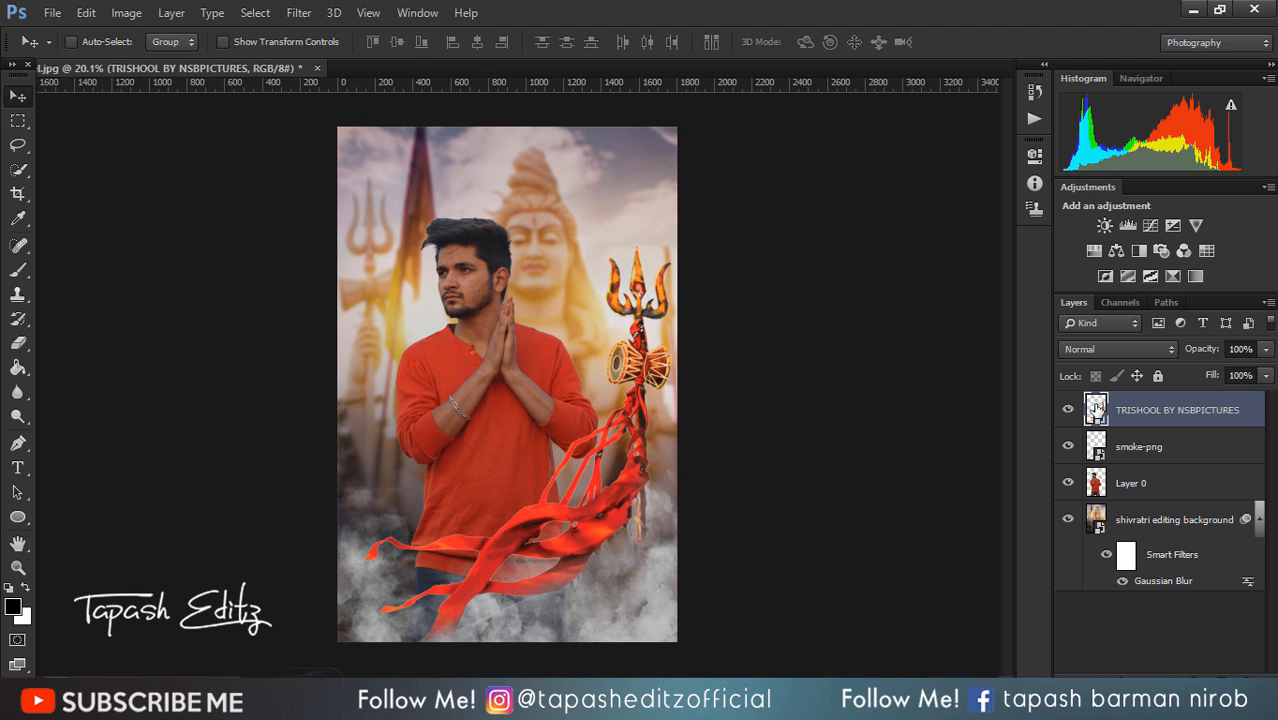
{"action": "right_click", "coordinate": [1149, 410]}
{"action": "left_click", "coordinate": [780, 292]}
Shift the trident slightly right toward the canvas edge, and move the man on Layer 0 a little down and right.
{"action": "left_click_drag", "start_coordinate": [634, 380], "coordinate": [646, 378]}
{"action": "left_click", "coordinate": [1192, 483]}
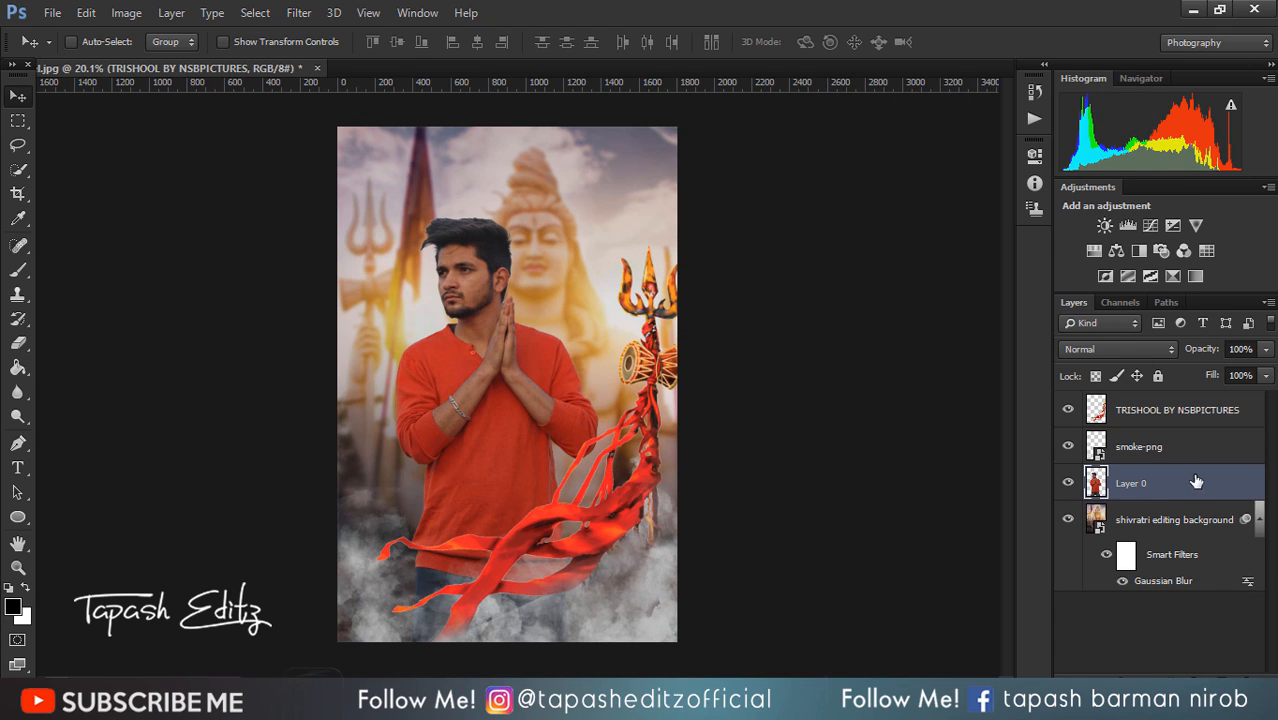
{"action": "left_click_drag", "start_coordinate": [485, 424], "coordinate": [502, 445]}
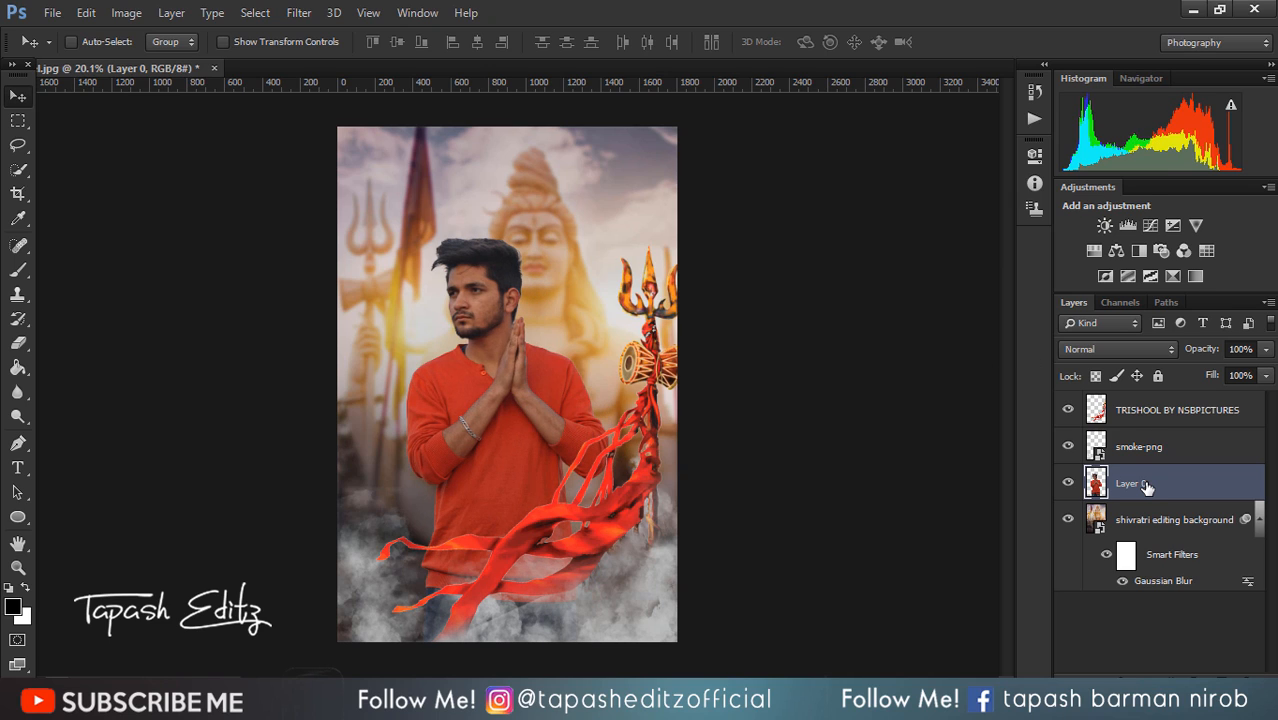
Place the embedded image "flying-cloth-png" at its fitted size and put its layer beneath Layer 0.
{"action": "left_click", "coordinate": [52, 13]}
{"action": "left_click", "coordinate": [230, 278]}
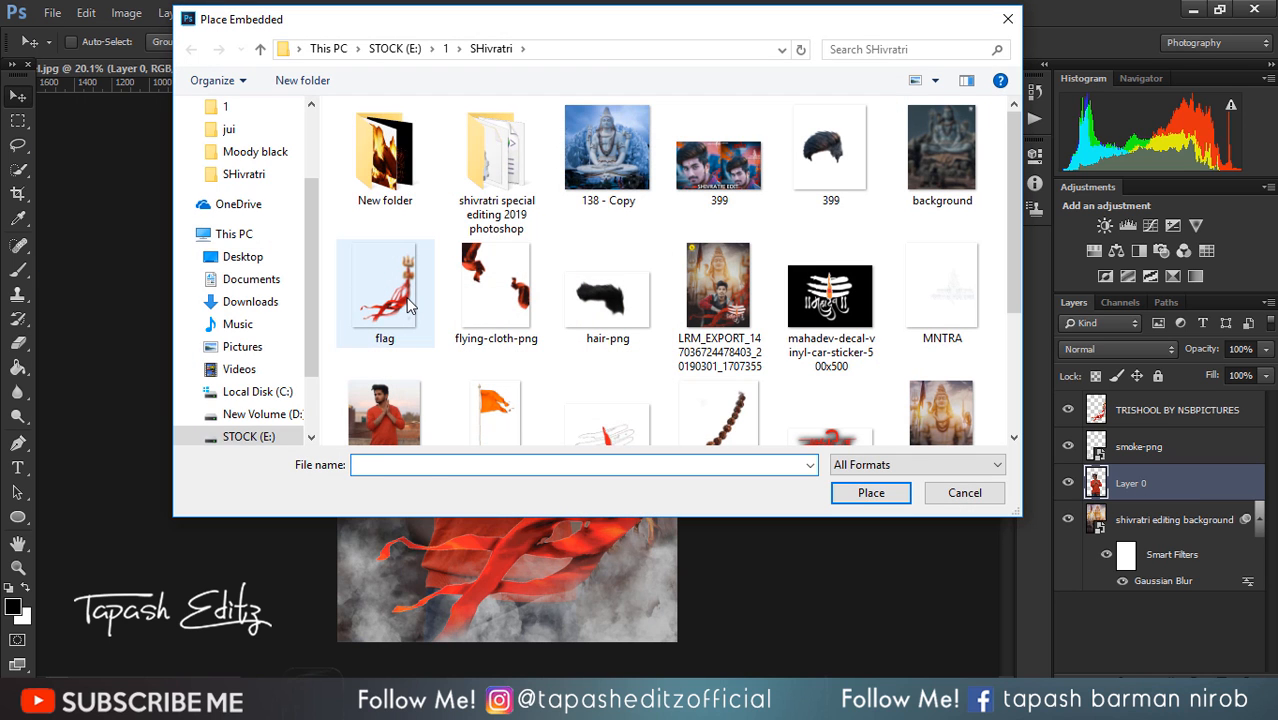
{"action": "double_click", "coordinate": [472, 290]}
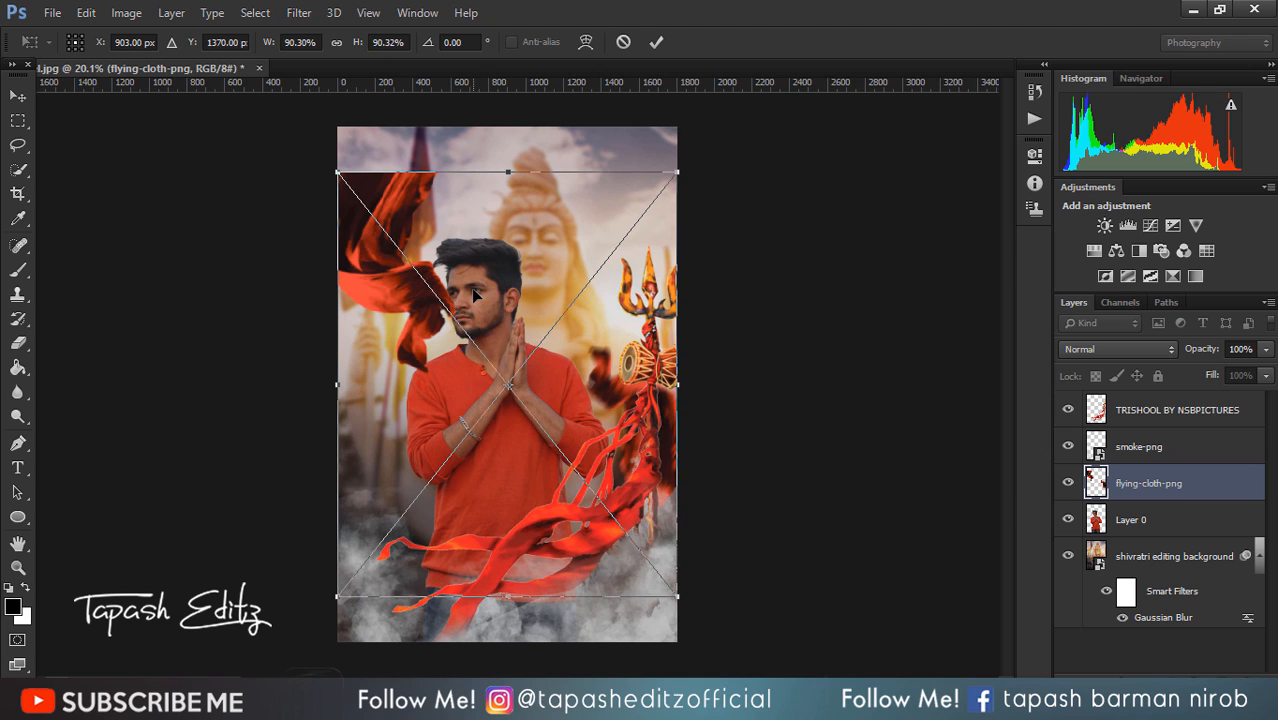
{"action": "right_click", "coordinate": [474, 292]}
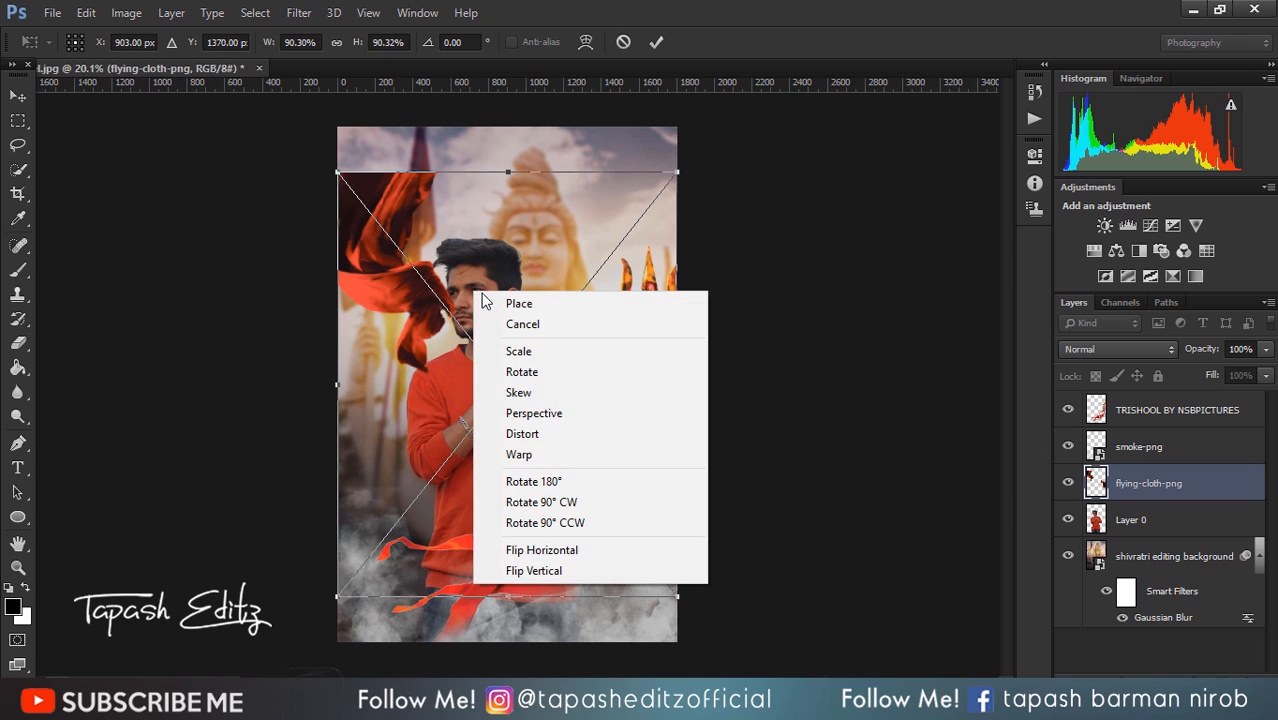
{"action": "left_click", "coordinate": [628, 305]}
{"action": "left_click_drag", "start_coordinate": [1128, 497], "coordinate": [1138, 528]}
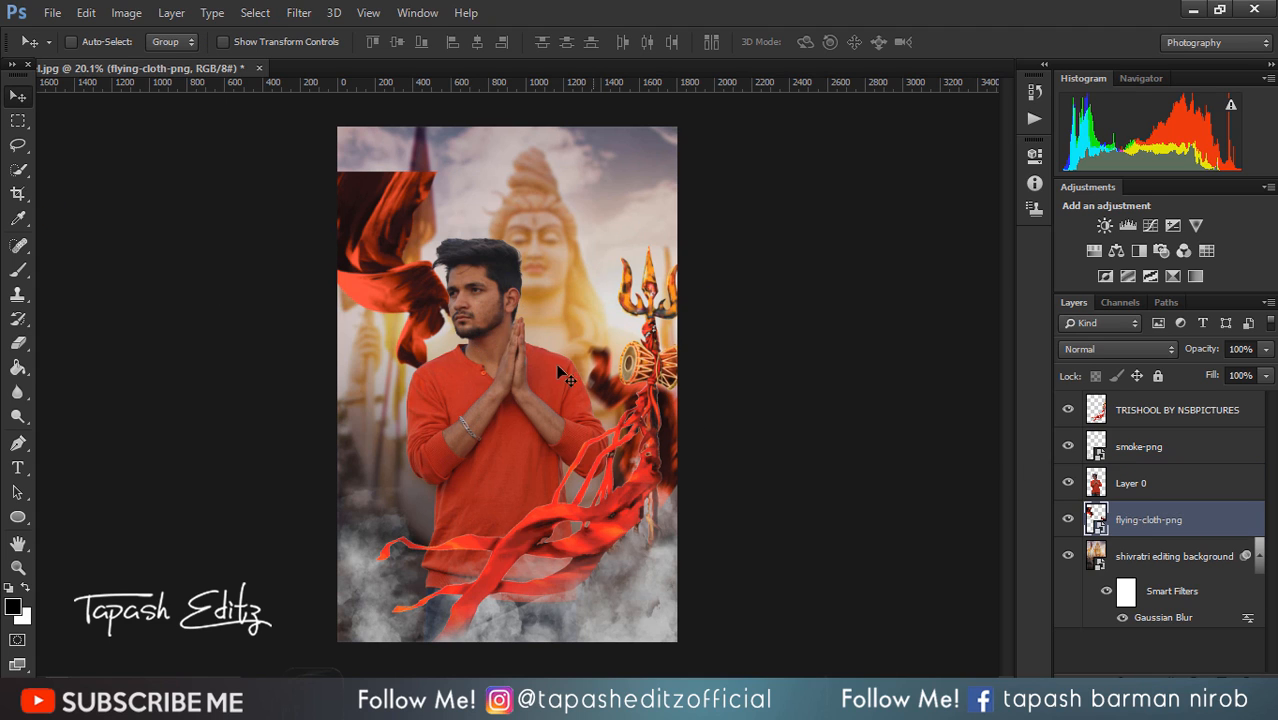
Move the flying cloth up and slightly left so its upper piece meets the canvas's upper-left corner.
{"action": "left_click_drag", "start_coordinate": [490, 350], "coordinate": [428, 280]}
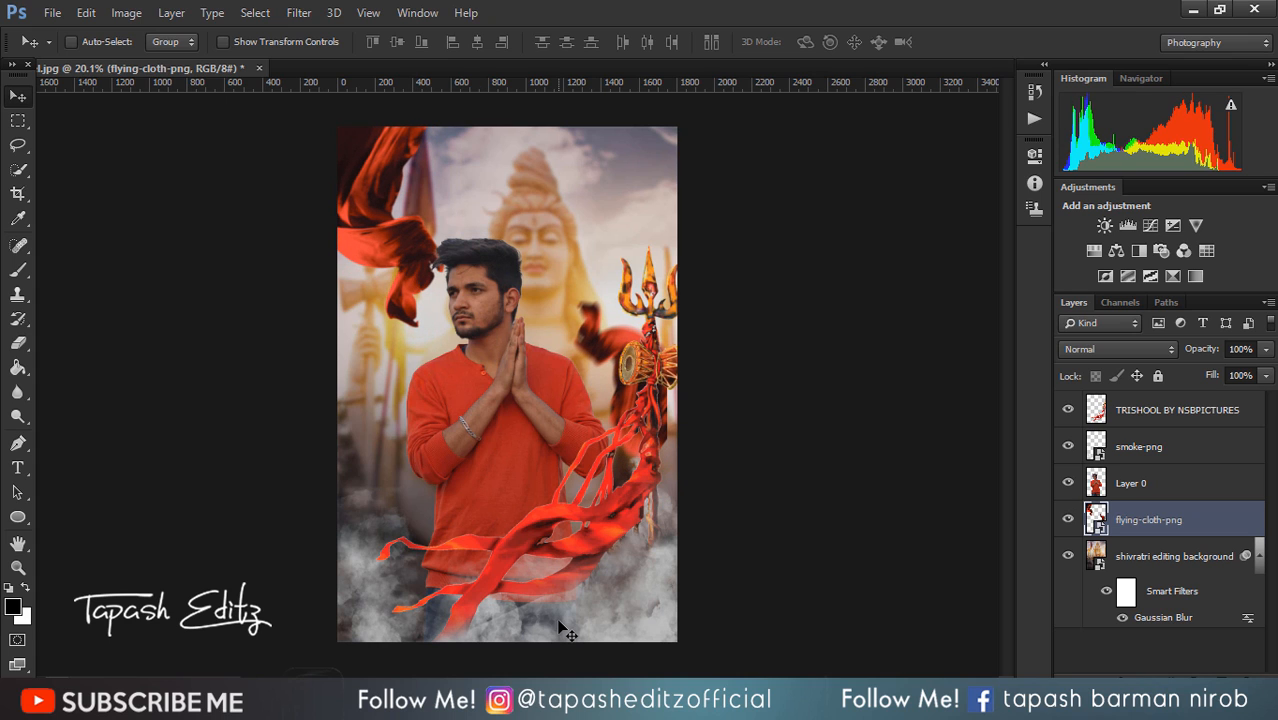
{"action": "scroll", "coordinate": [600, 580], "scroll_direction": "down", "scroll_amount": 1}
{"action": "scroll", "coordinate": [633, 545], "scroll_direction": "up", "scroll_amount": 2}
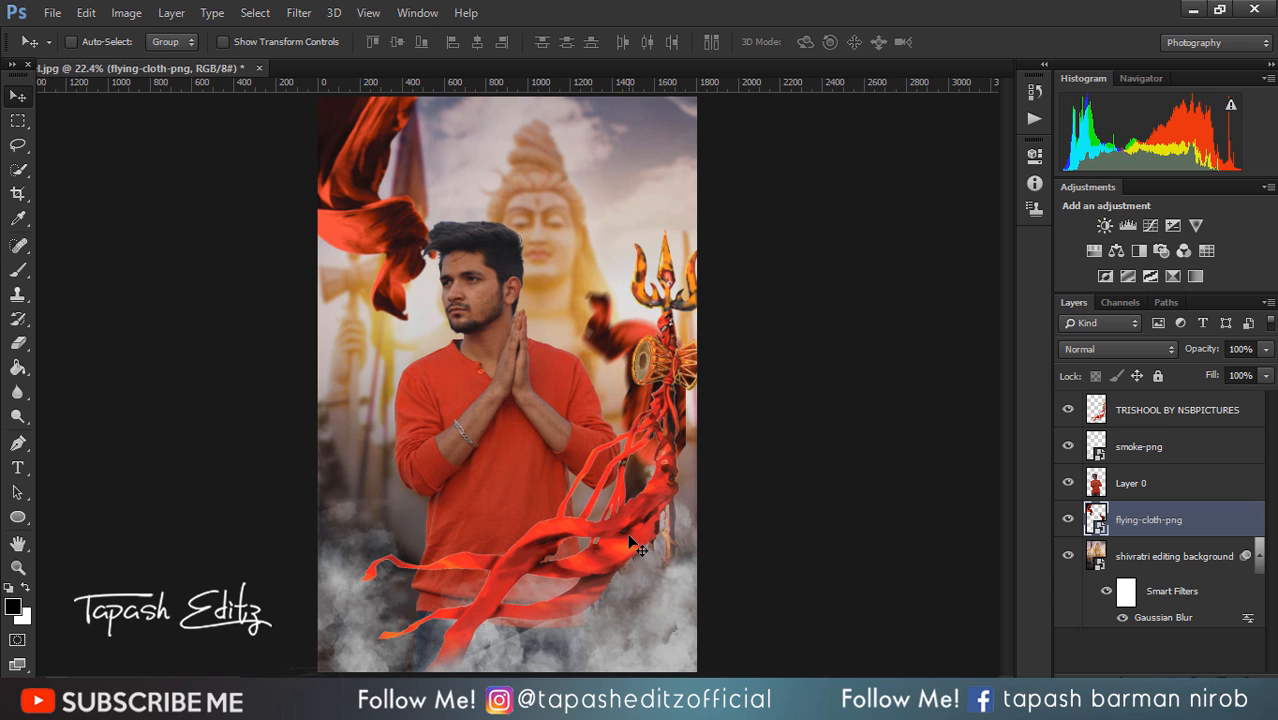
{"action": "scroll", "coordinate": [633, 545], "scroll_direction": "down", "scroll_amount": 1}
Place the embedded image "hair-png" at 100% size and position it over the man's hair.
{"action": "left_click", "coordinate": [50, 12]}
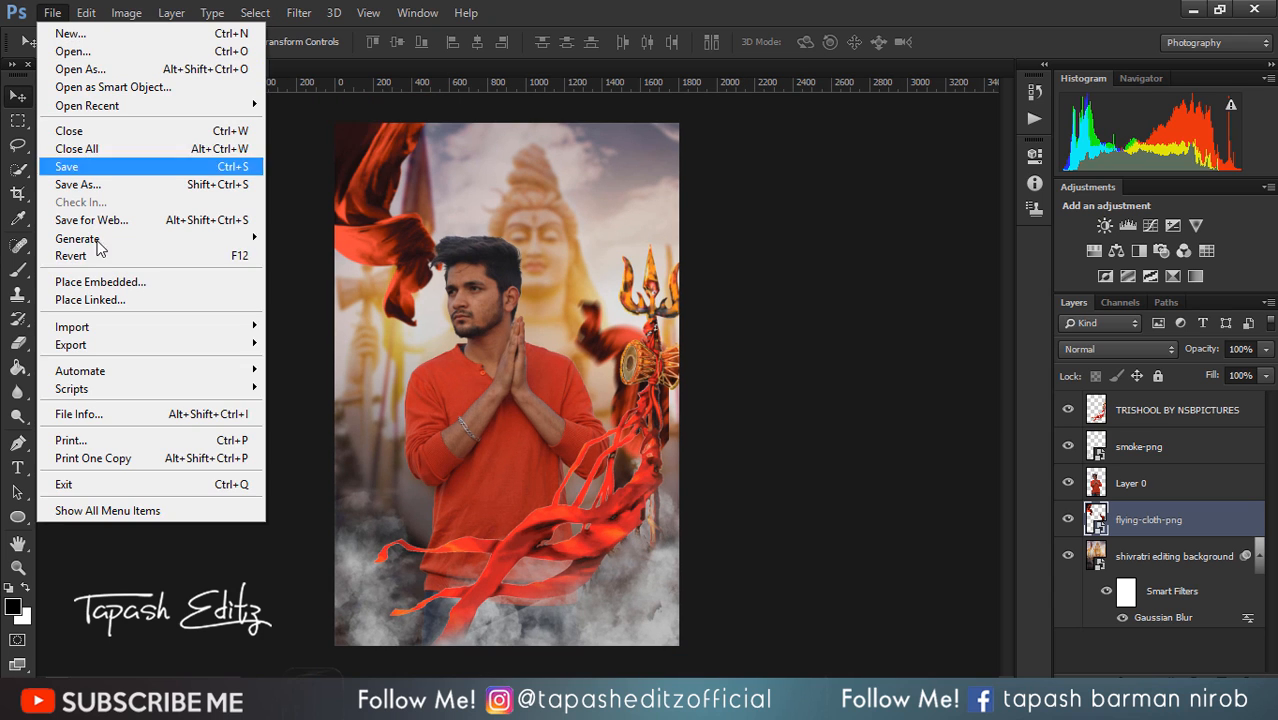
{"action": "left_click", "coordinate": [110, 280]}
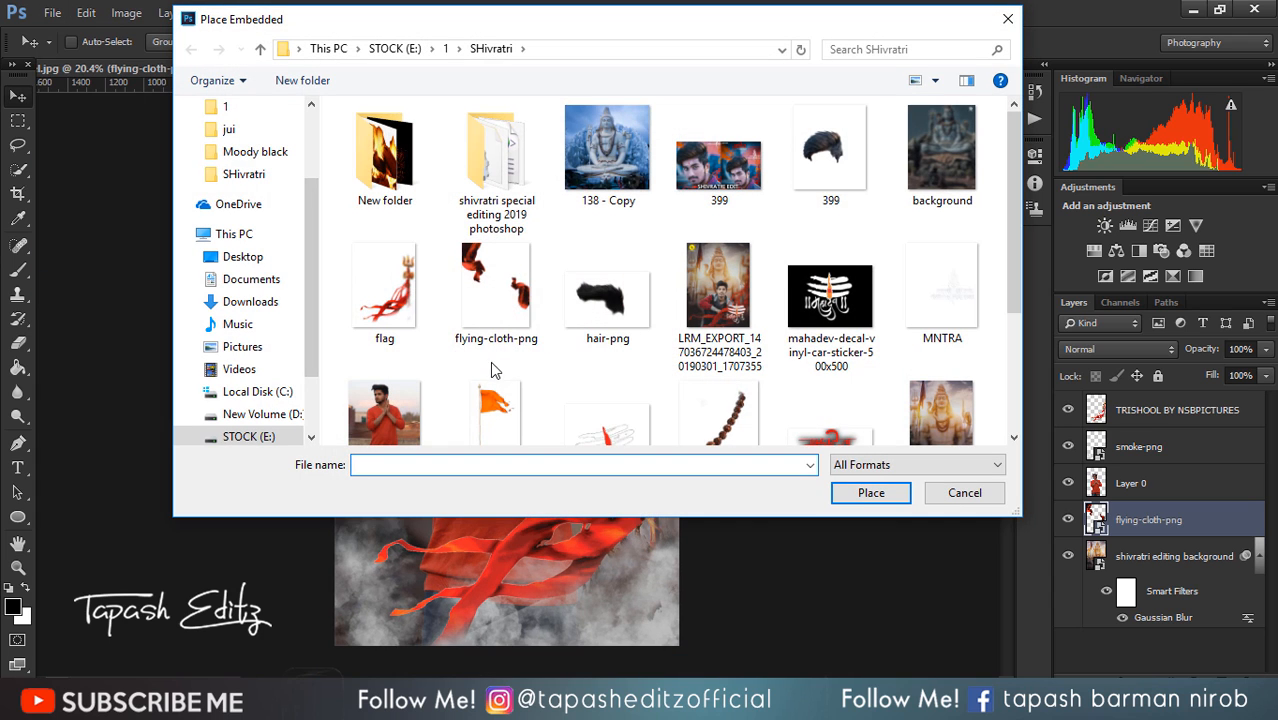
{"action": "scroll", "coordinate": [494, 365], "scroll_direction": "down", "scroll_amount": 1}
{"action": "left_click", "coordinate": [603, 252]}
{"action": "double_click", "coordinate": [603, 252]}
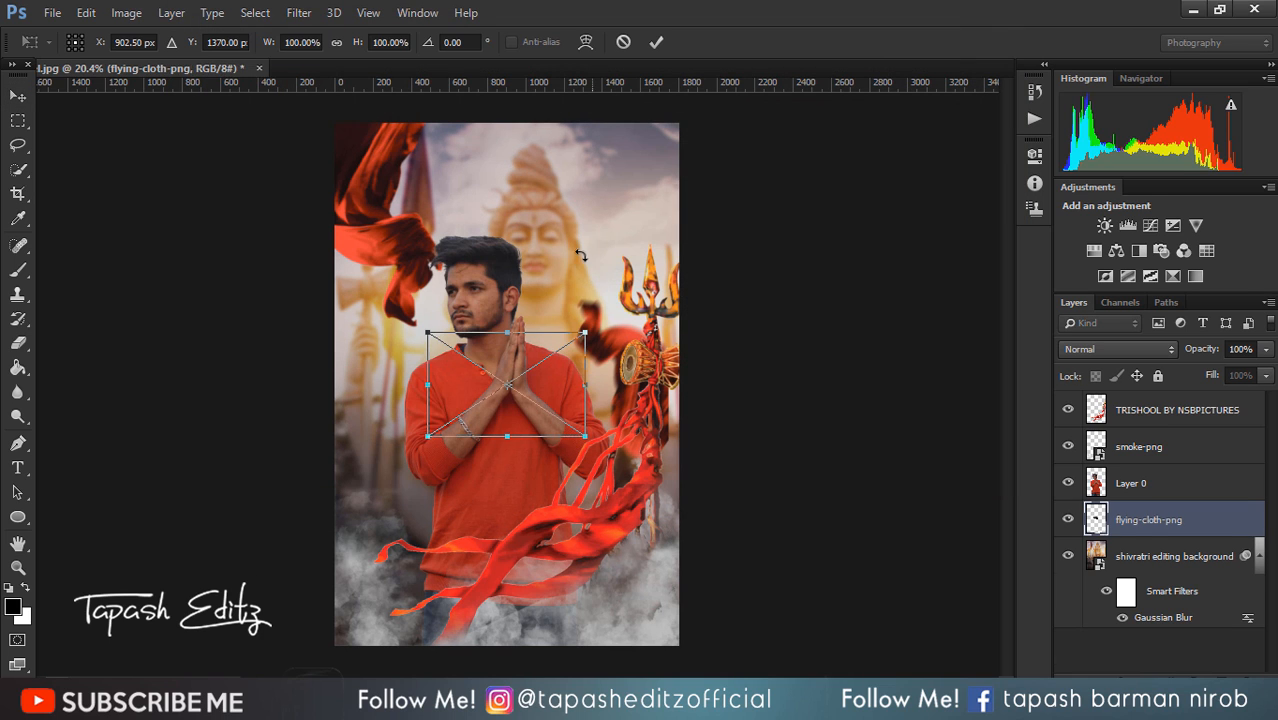
{"action": "left_click_drag", "start_coordinate": [530, 365], "coordinate": [526, 231]}
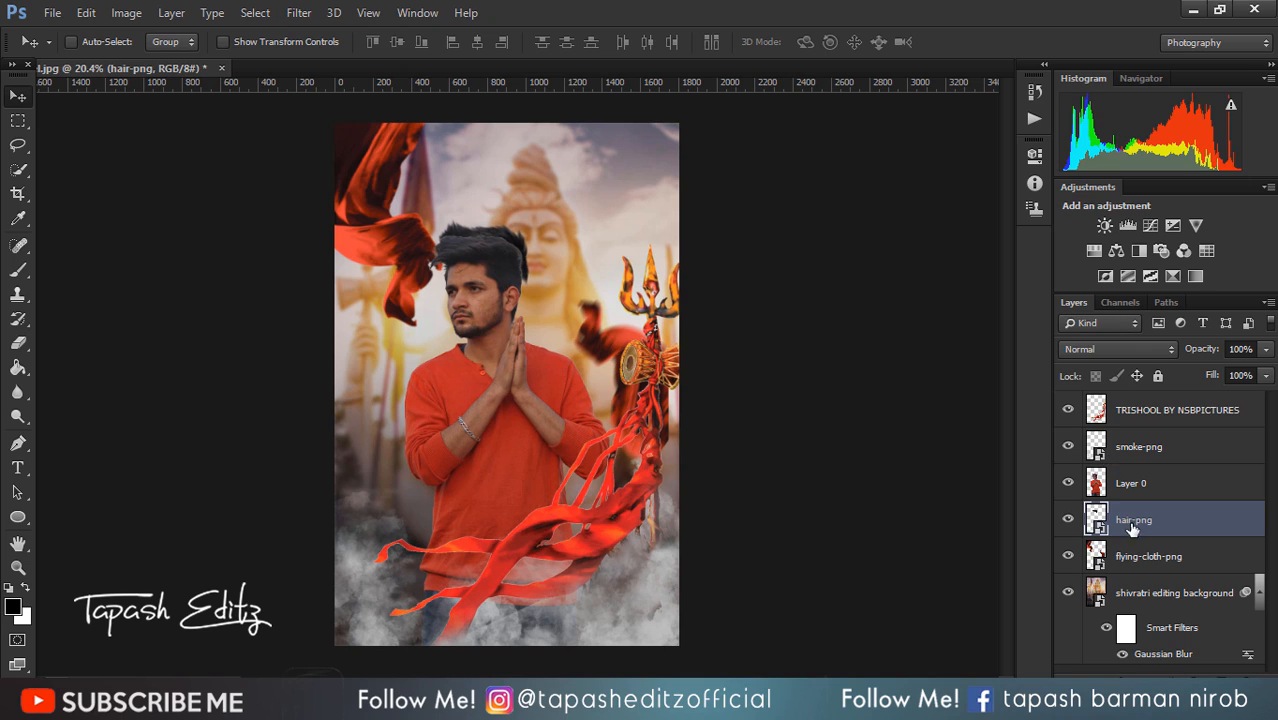
Bring the hair-png layer to the top of the layer stack and fit the hair over the man's own hair.
{"action": "left_click_drag", "start_coordinate": [1128, 521], "coordinate": [1135, 396]}
{"action": "mouse_move", "coordinate": [518, 268]}
{"action": "left_mouse_down"}
{"action": "mouse_move", "coordinate": [505, 250]}
{"action": "mouse_move", "coordinate": [502, 275]}
{"action": "left_mouse_up"}
{"action": "scroll", "coordinate": [486, 307], "scroll_direction": "up", "scroll_amount": 7}
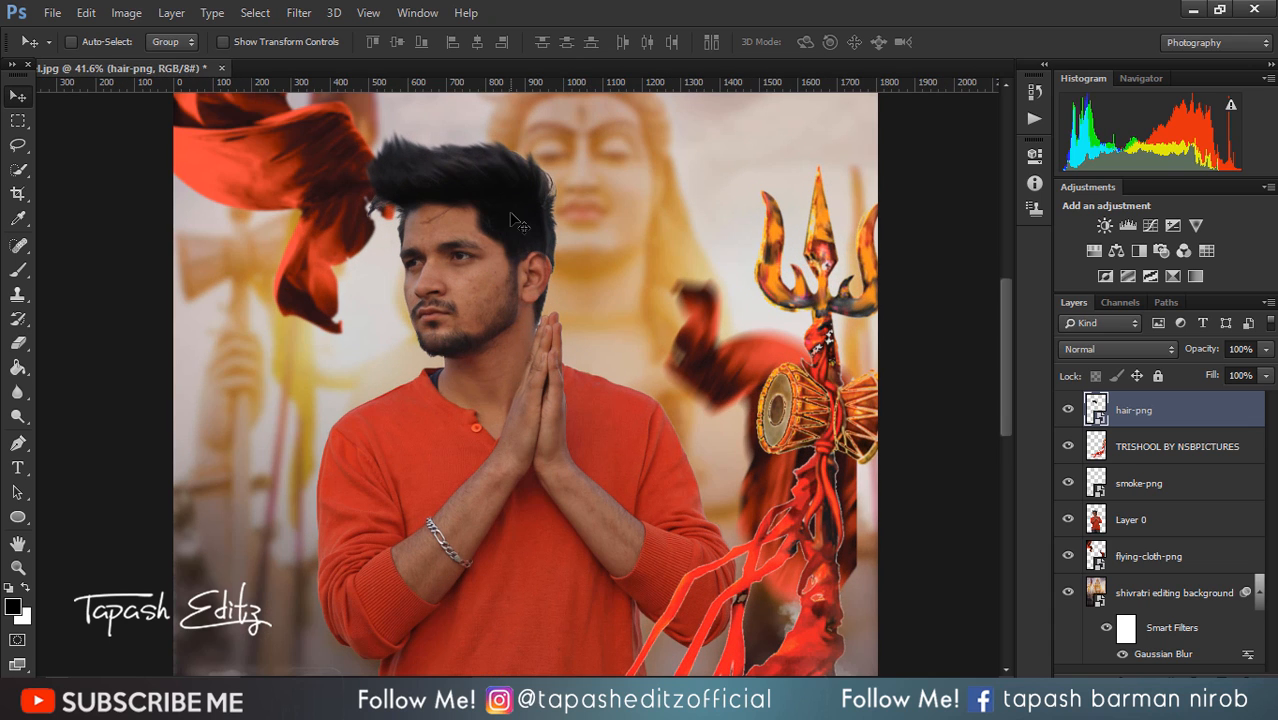
{"action": "left_click_drag", "start_coordinate": [511, 216], "coordinate": [519, 216]}
Erase the man's stray original hair beside the new hair on Layer 0 with a 150 px Eraser.
{"action": "left_click", "coordinate": [1134, 512]}
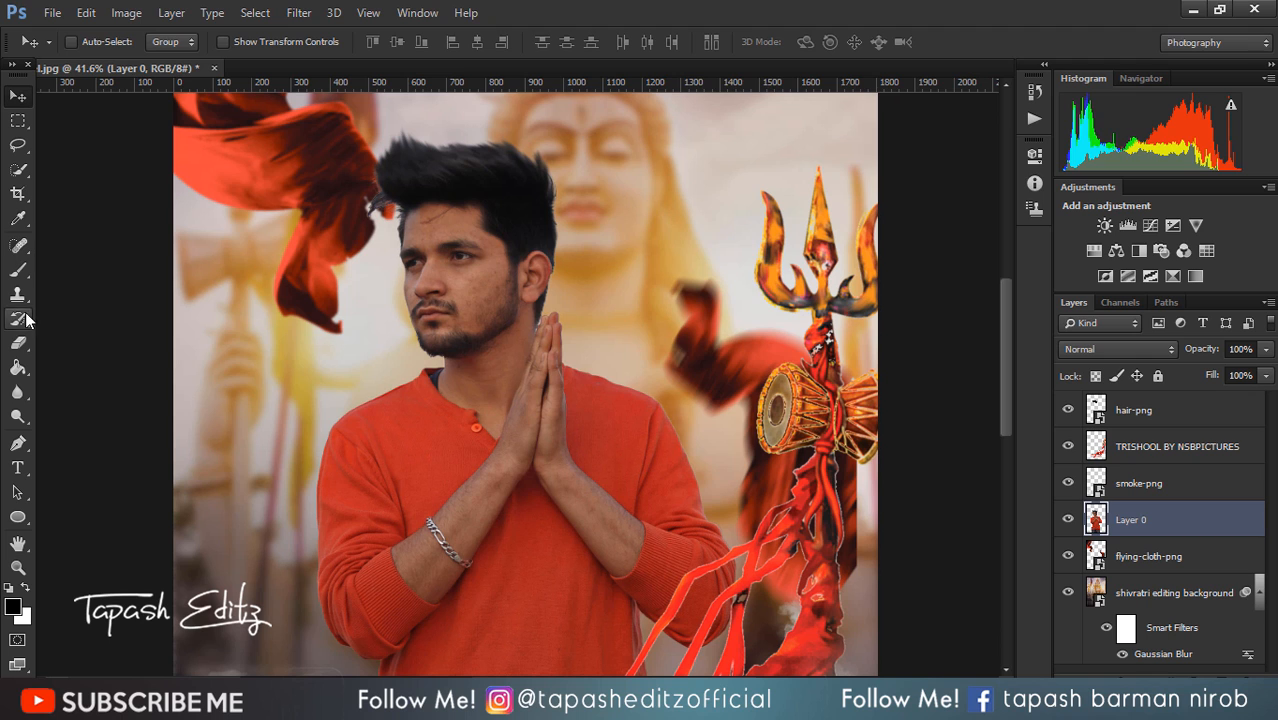
{"action": "left_click", "coordinate": [18, 343]}
{"action": "mouse_move", "coordinate": [355, 220]}
{"action": "left_mouse_down"}
{"action": "mouse_move", "coordinate": [377, 177]}
{"action": "mouse_move", "coordinate": [360, 183]}
{"action": "mouse_move", "coordinate": [370, 154]}
{"action": "left_mouse_up"}
{"action": "scroll", "coordinate": [370, 154], "scroll_direction": "down", "scroll_amount": 5}
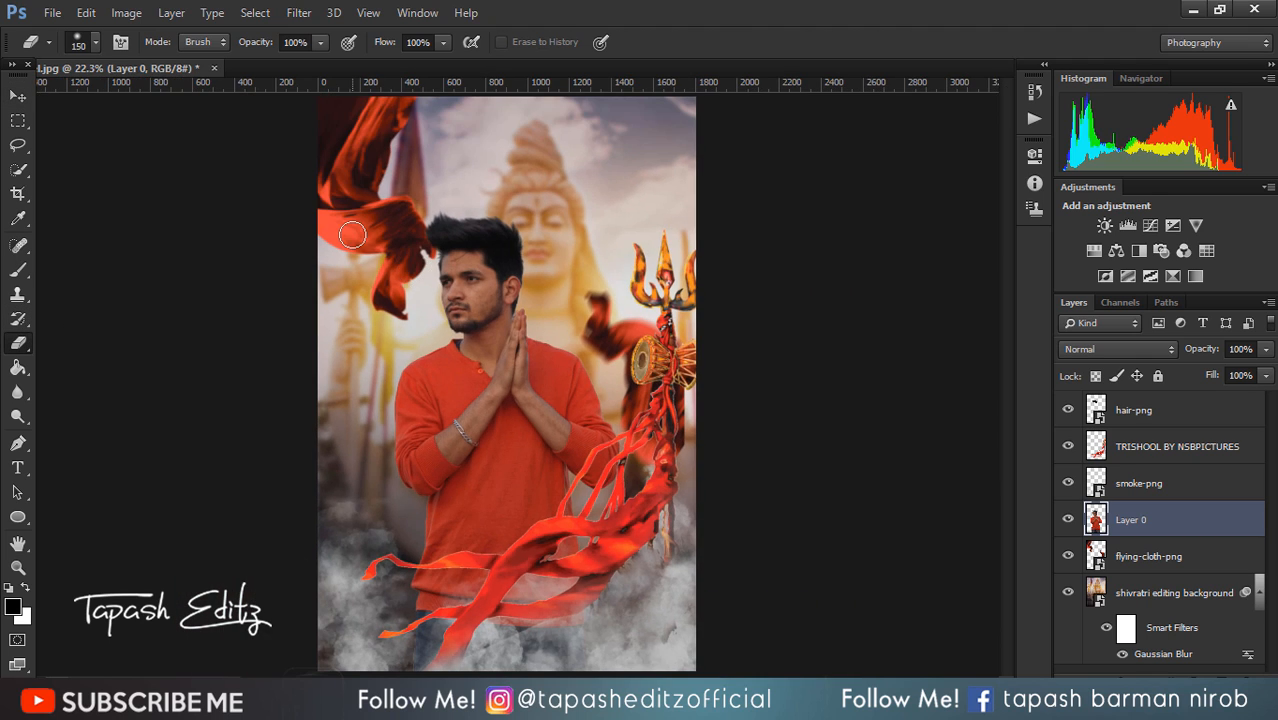
{"action": "scroll", "coordinate": [355, 233], "scroll_direction": "down", "scroll_amount": 4}
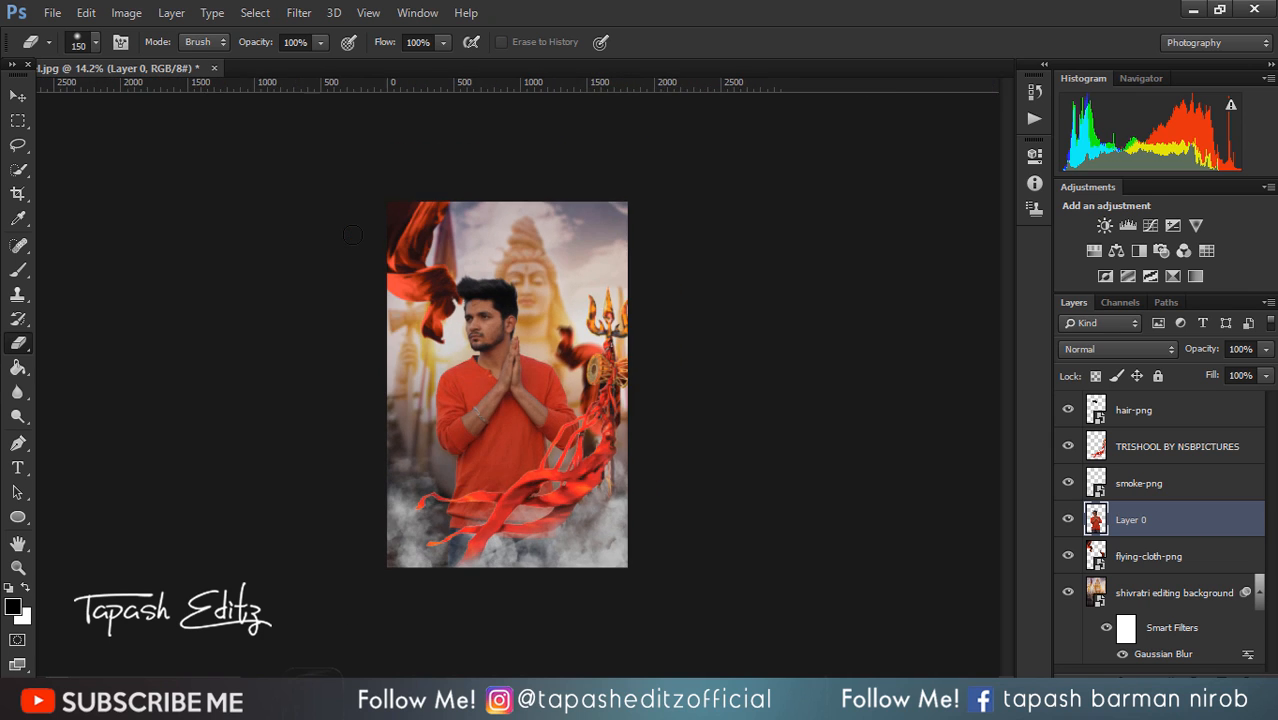
{"action": "scroll", "coordinate": [352, 234], "scroll_direction": "up", "scroll_amount": 3}
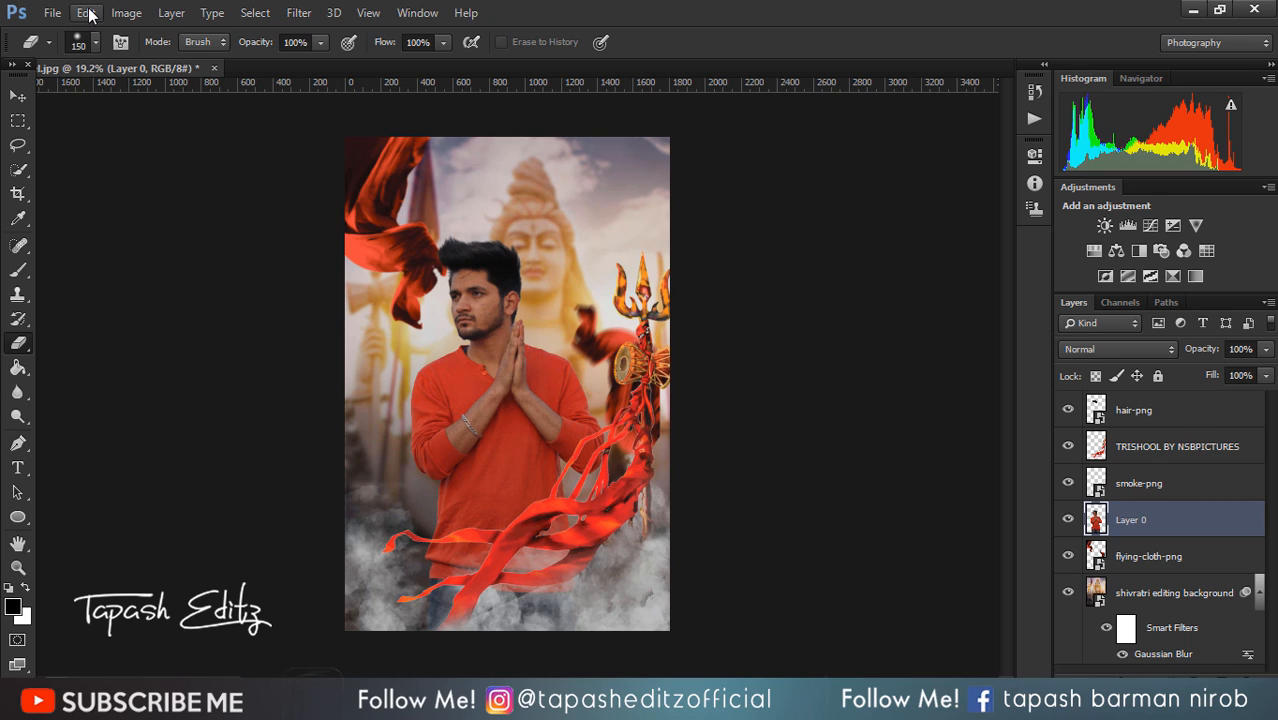
Stamp all visible layers into a new merged layer above hair-png.
{"action": "left_click", "coordinate": [1148, 407]}
{"action": "key", "text": "ctrl+shift+alt+e"}
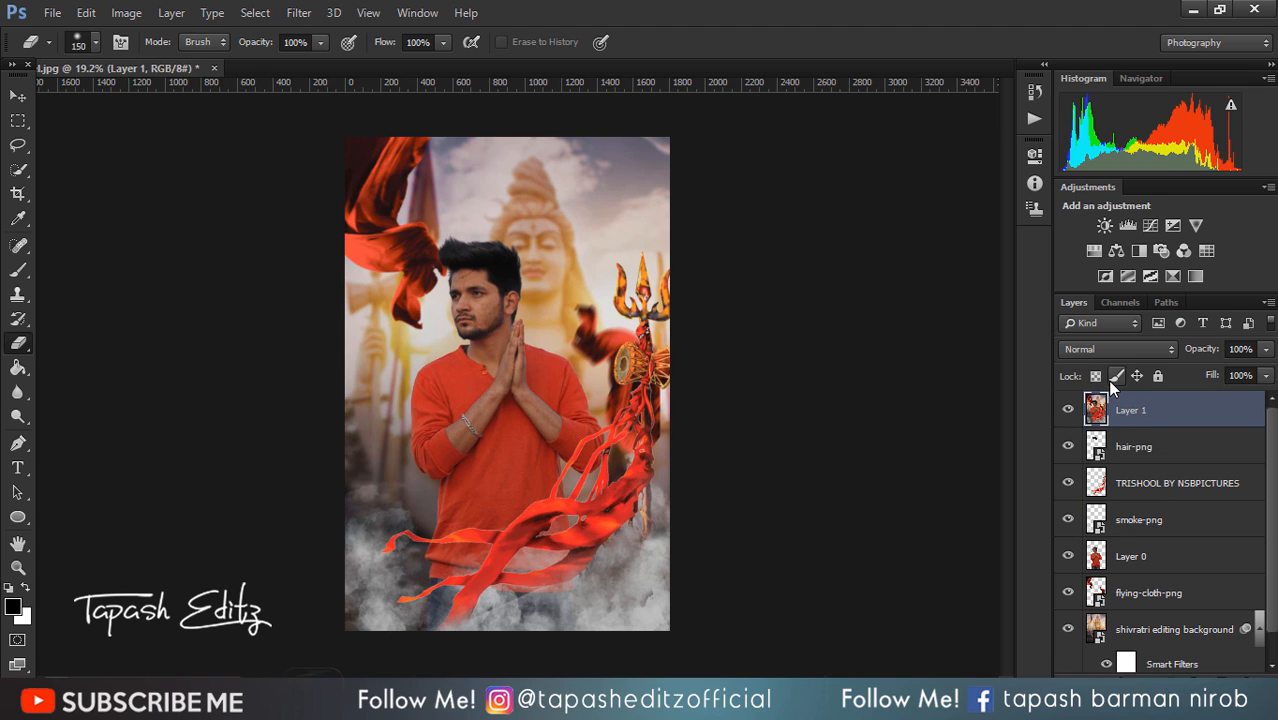
In the Camera Raw Filter, set Temperature -17, Tint -17, Highlights -64, Blacks -18, Clarity +45, Vibrance +41 and Saturation -13 for the merged layer.
{"action": "left_click", "coordinate": [296, 13]}
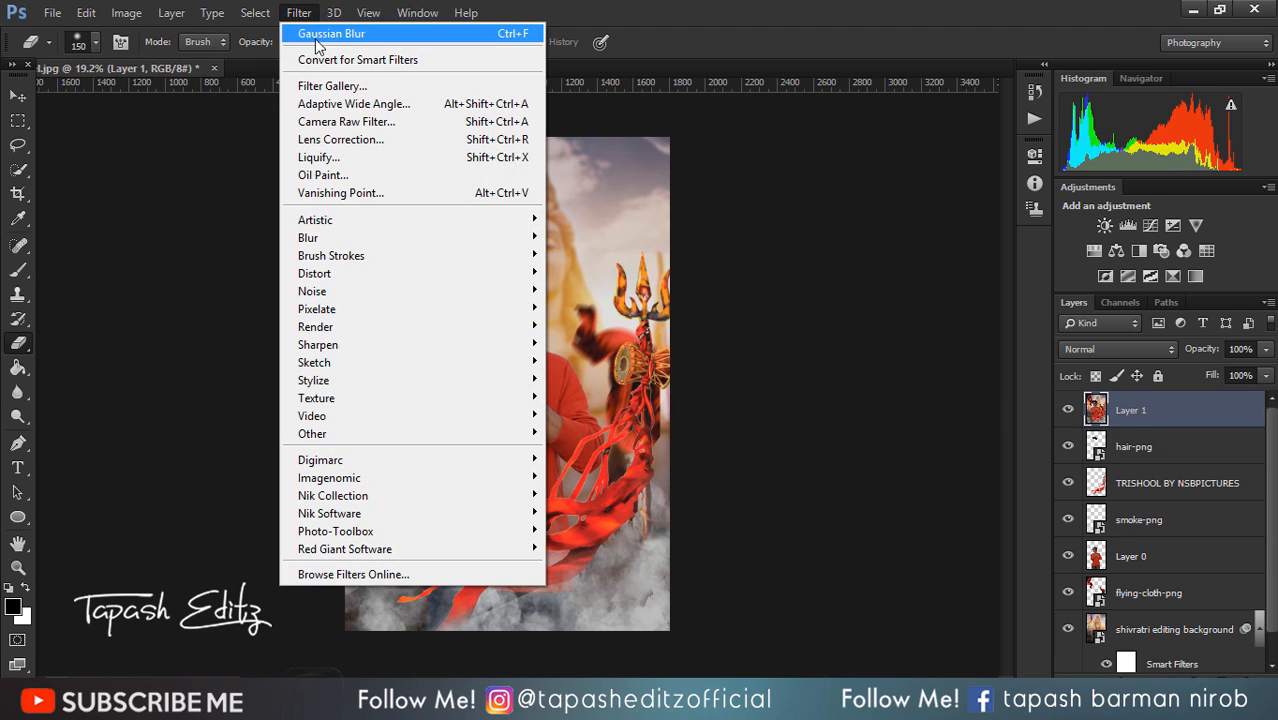
{"action": "left_click", "coordinate": [350, 121]}
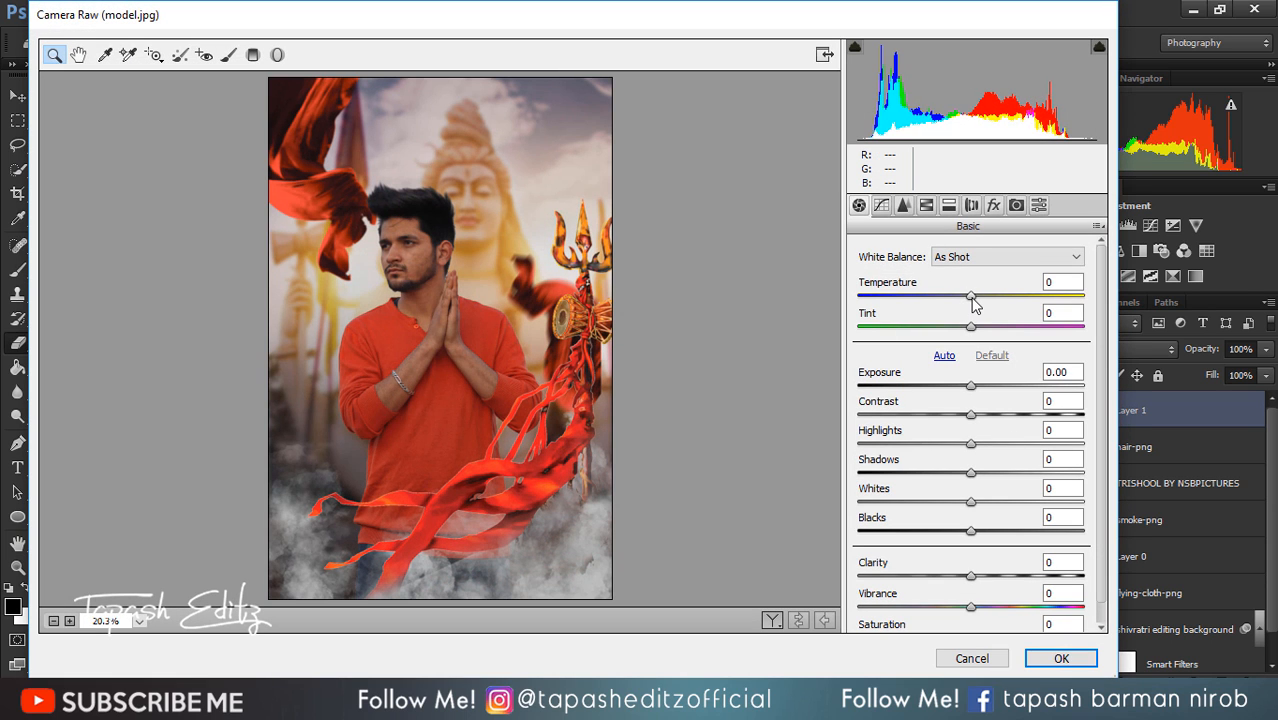
{"action": "left_click_drag", "start_coordinate": [975, 304], "coordinate": [951, 322]}
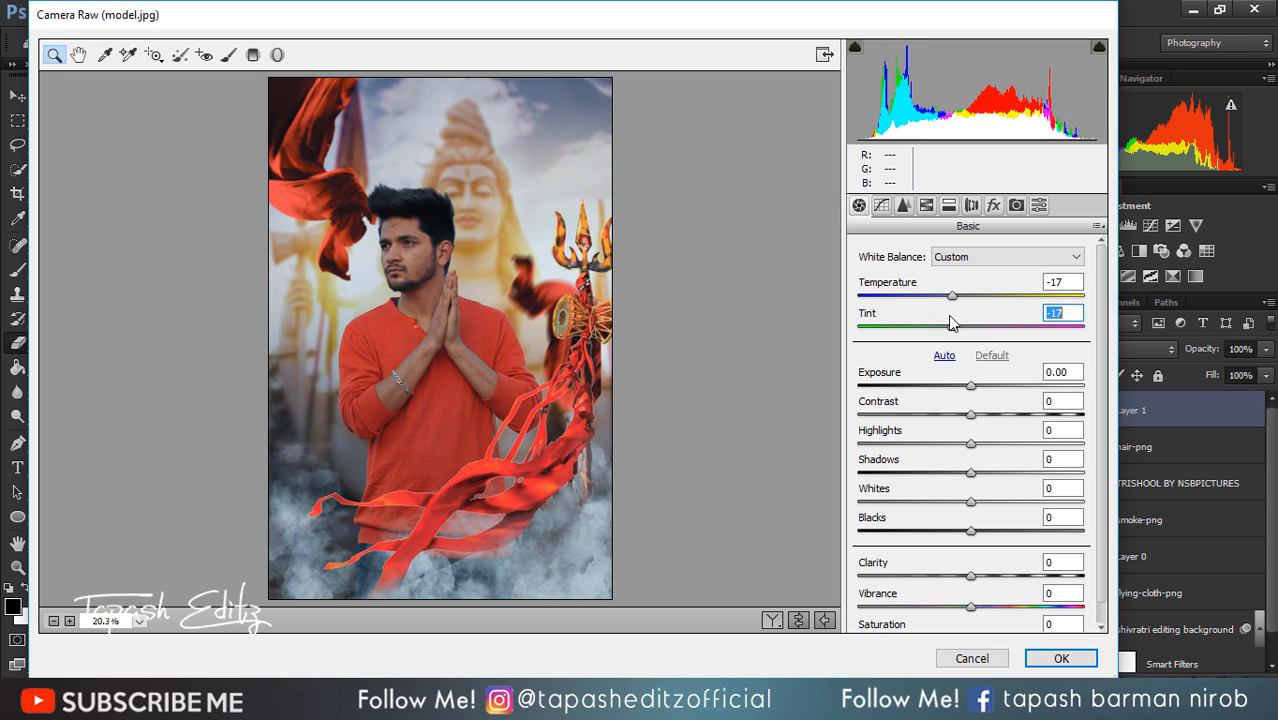
{"action": "left_click_drag", "start_coordinate": [975, 443], "coordinate": [899, 418]}
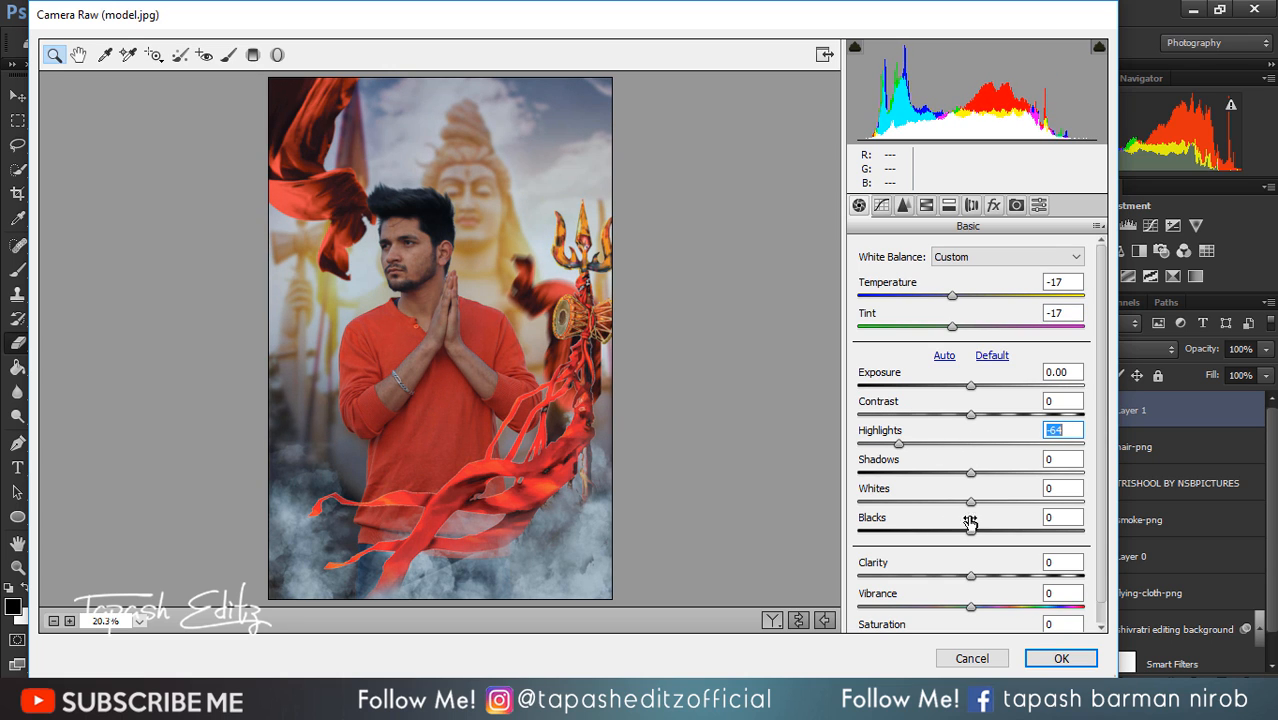
{"action": "left_click_drag", "start_coordinate": [975, 538], "coordinate": [955, 532]}
{"action": "left_click_drag", "start_coordinate": [974, 576], "coordinate": [957, 618]}
{"action": "scroll", "coordinate": [1012, 607], "scroll_direction": "down", "scroll_amount": 1}
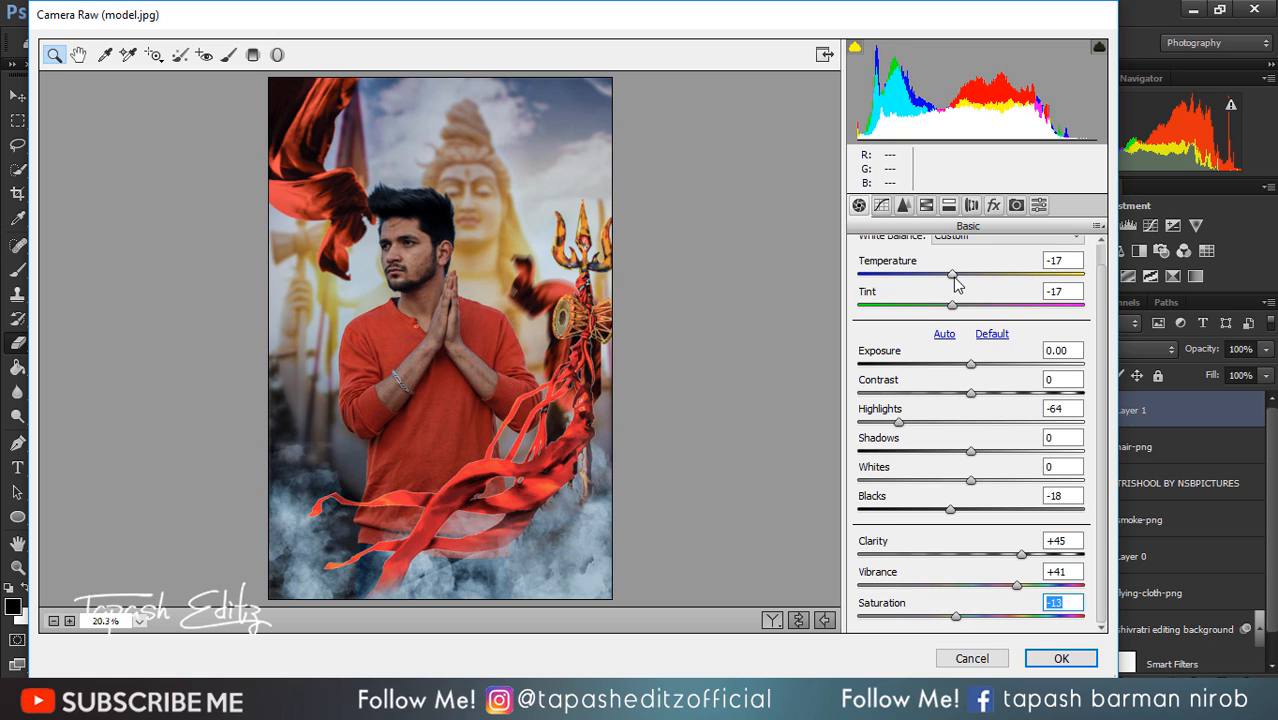
Fine-tune Temperature to -13, Contrast to -1 and Whites to +15, and set Luminance noise reduction to 24.
{"action": "left_click_drag", "start_coordinate": [955, 283], "coordinate": [959, 284]}
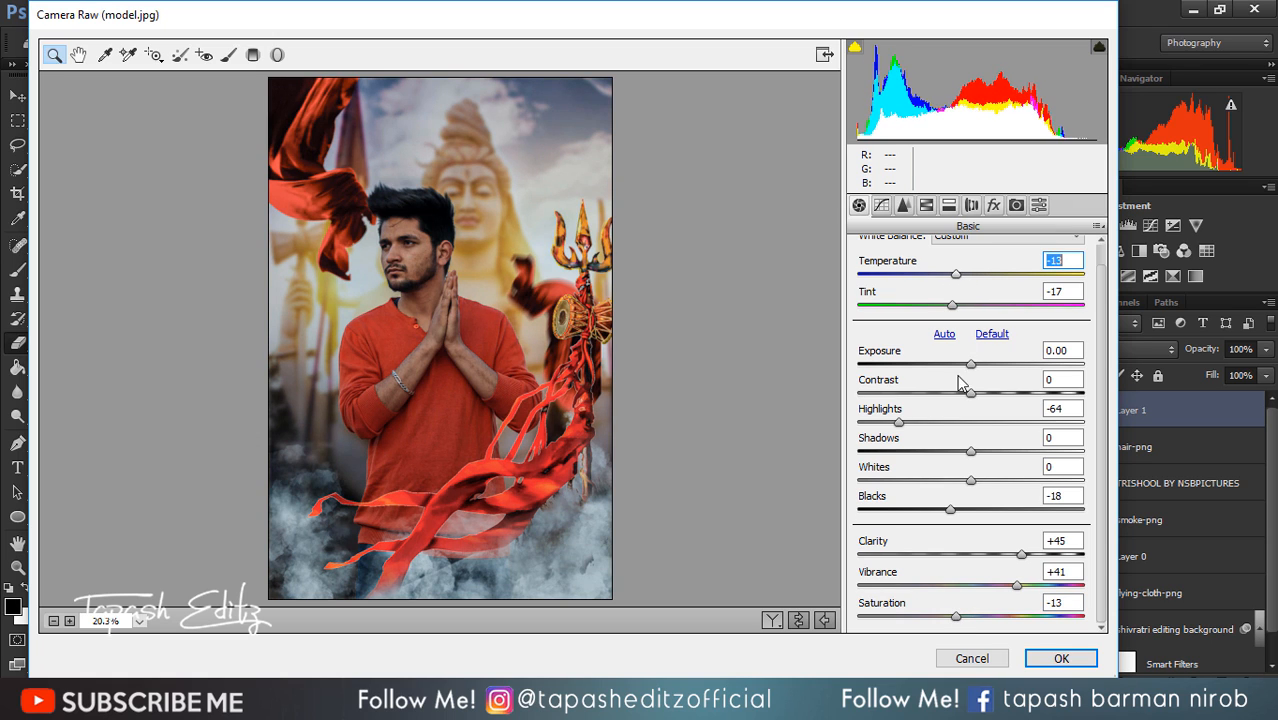
{"action": "mouse_move", "coordinate": [970, 391]}
{"action": "left_mouse_down"}
{"action": "mouse_move", "coordinate": [984, 397]}
{"action": "mouse_move", "coordinate": [972, 395]}
{"action": "left_mouse_up"}
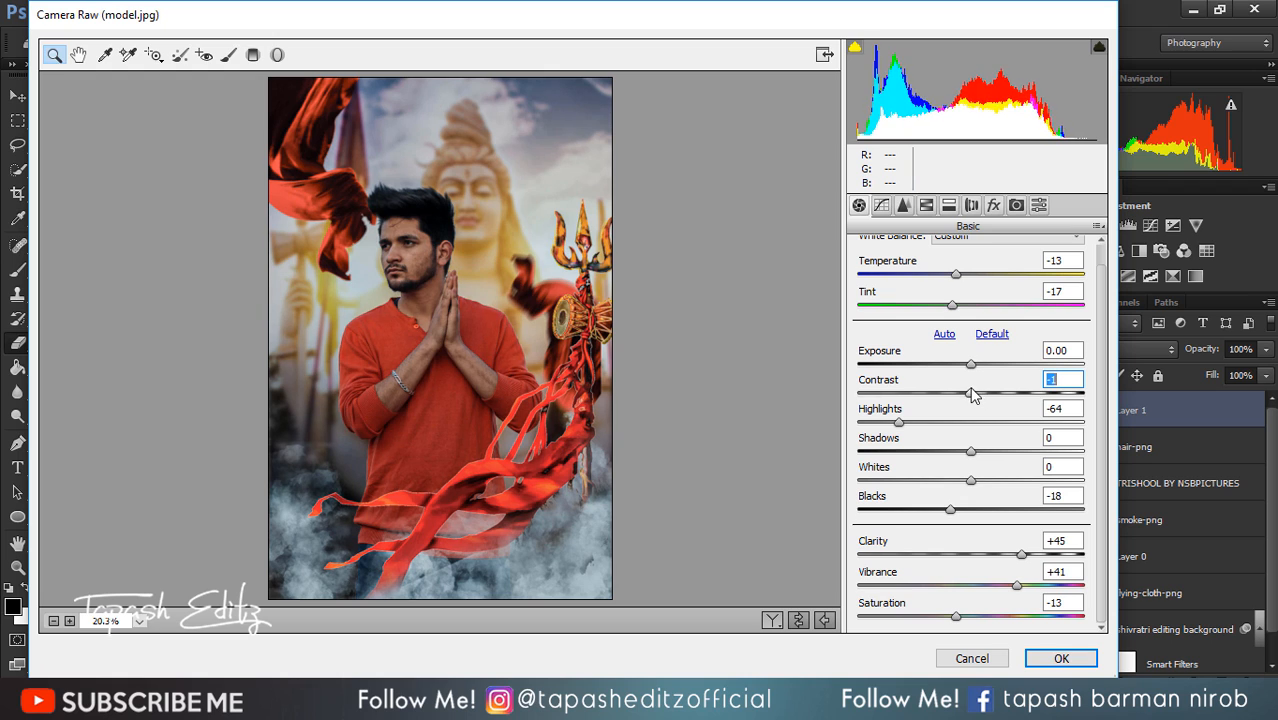
{"action": "left_click_drag", "start_coordinate": [971, 482], "coordinate": [988, 482]}
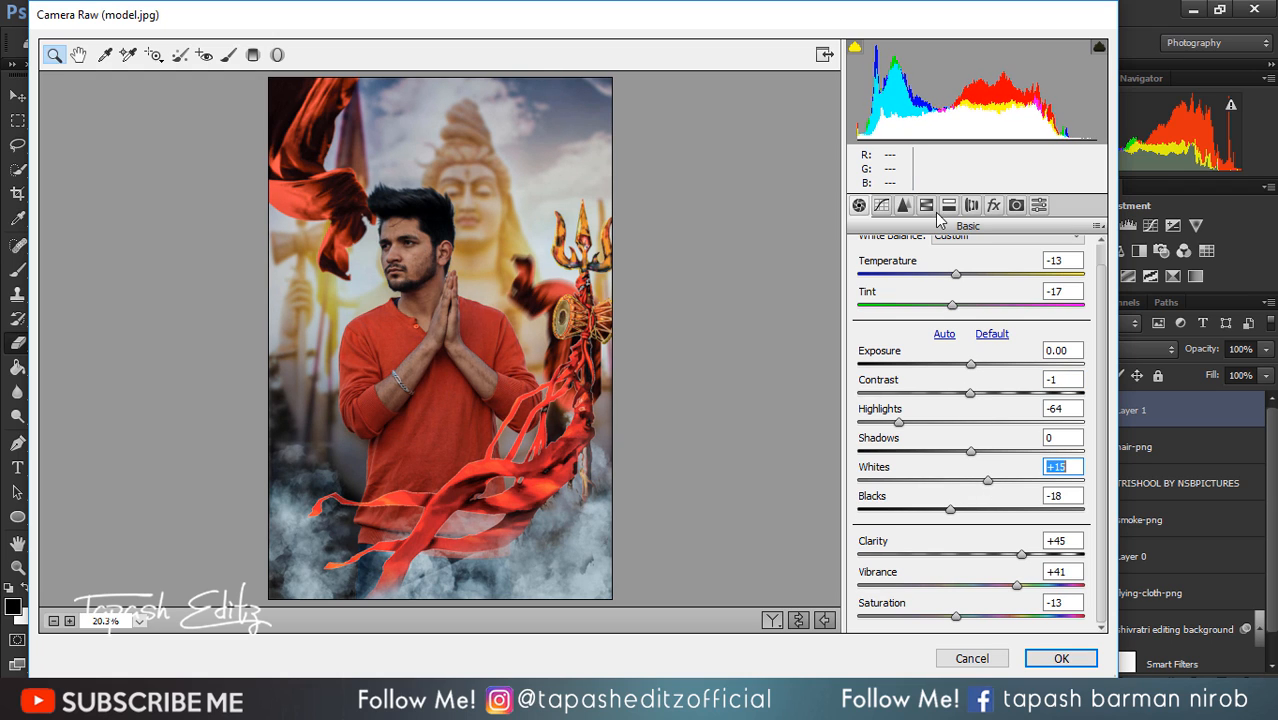
{"action": "left_click", "coordinate": [903, 205]}
{"action": "left_click_drag", "start_coordinate": [880, 434], "coordinate": [915, 438]}
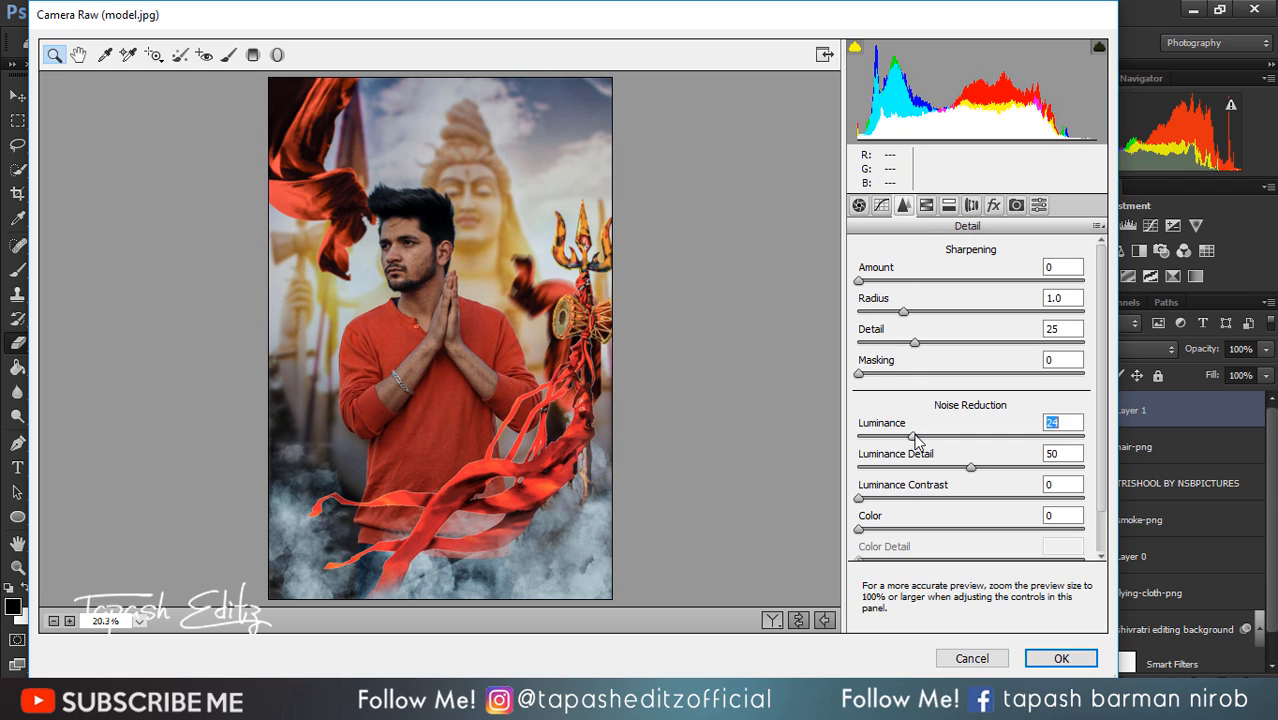
Set the HSL saturation of Reds to +37, Oranges +12, Greens -86, Blues -71, Purples +41 and Magentas +55.
{"action": "left_click", "coordinate": [926, 205]}
{"action": "mouse_move", "coordinate": [981, 378]}
{"action": "left_mouse_down"}
{"action": "mouse_move", "coordinate": [1024, 376]}
{"action": "mouse_move", "coordinate": [1002, 340]}
{"action": "mouse_move", "coordinate": [950, 338]}
{"action": "mouse_move", "coordinate": [983, 341]}
{"action": "mouse_move", "coordinate": [988, 370]}
{"action": "left_mouse_up"}
{"action": "left_click", "coordinate": [910, 278]}
{"action": "left_click_drag", "start_coordinate": [980, 440], "coordinate": [884, 392]}
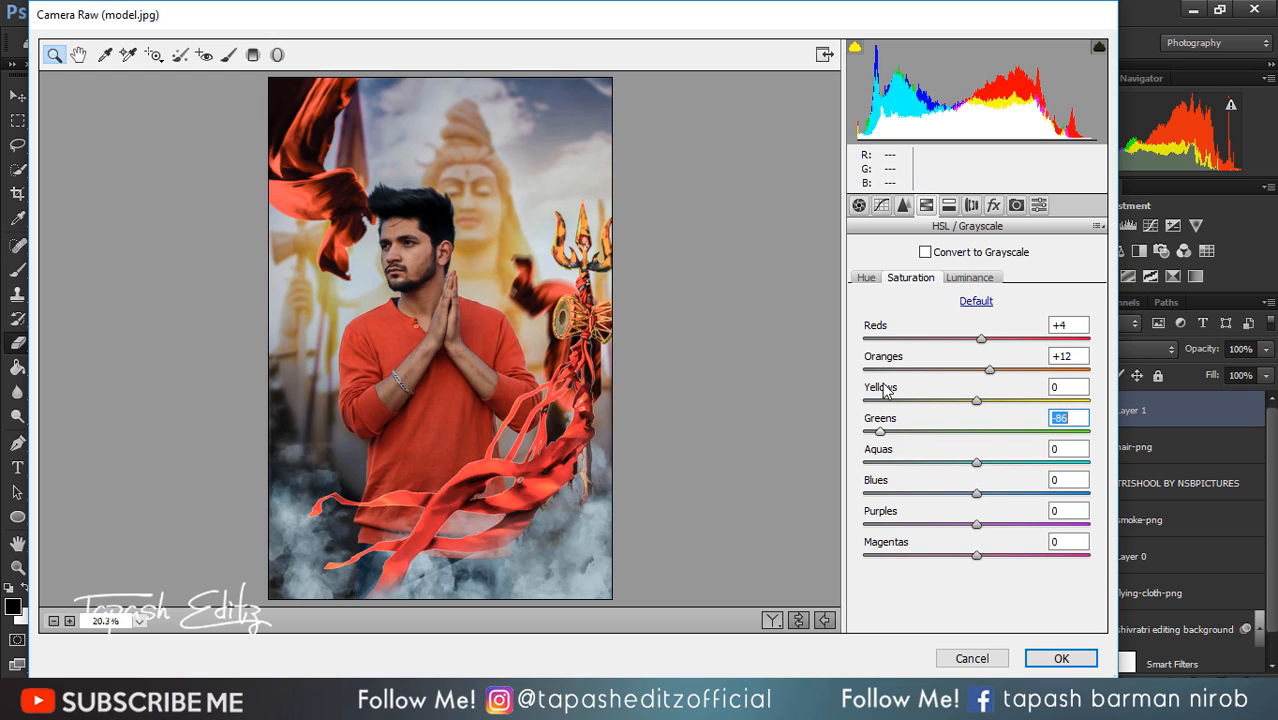
{"action": "left_click_drag", "start_coordinate": [984, 496], "coordinate": [903, 455]}
{"action": "left_click_drag", "start_coordinate": [978, 550], "coordinate": [1025, 522]}
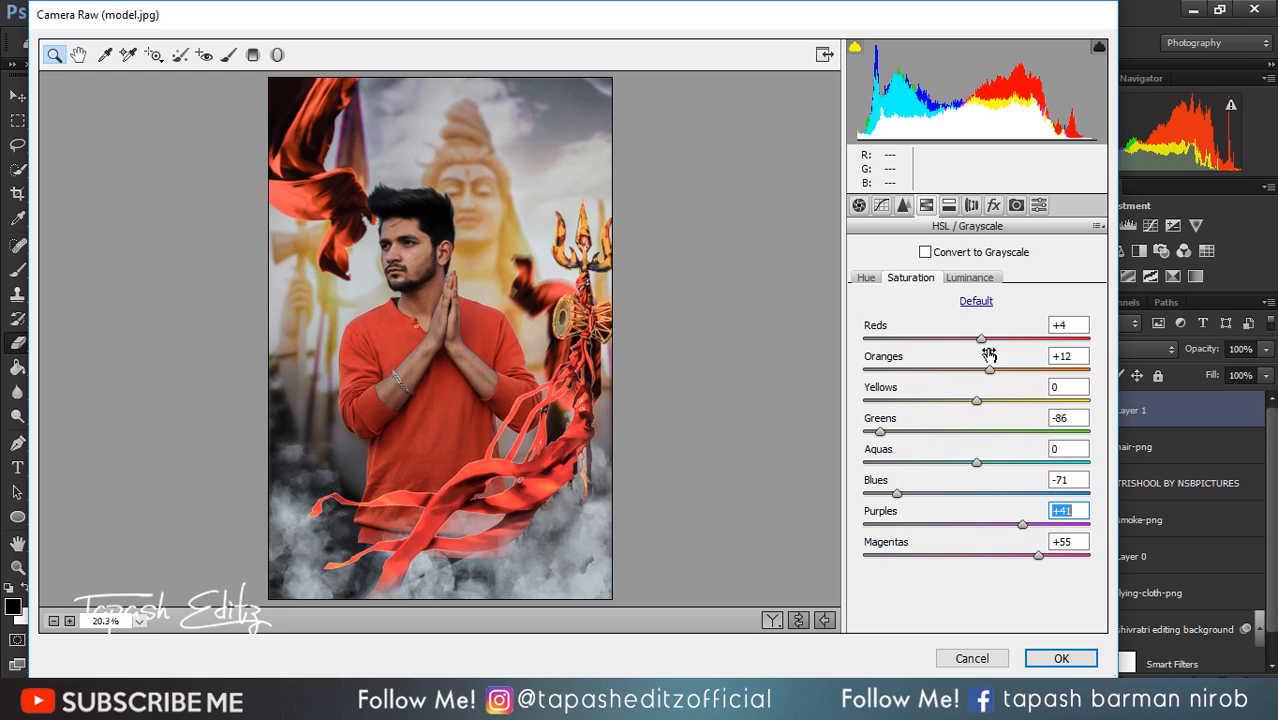
{"action": "left_click_drag", "start_coordinate": [983, 338], "coordinate": [1018, 338]}
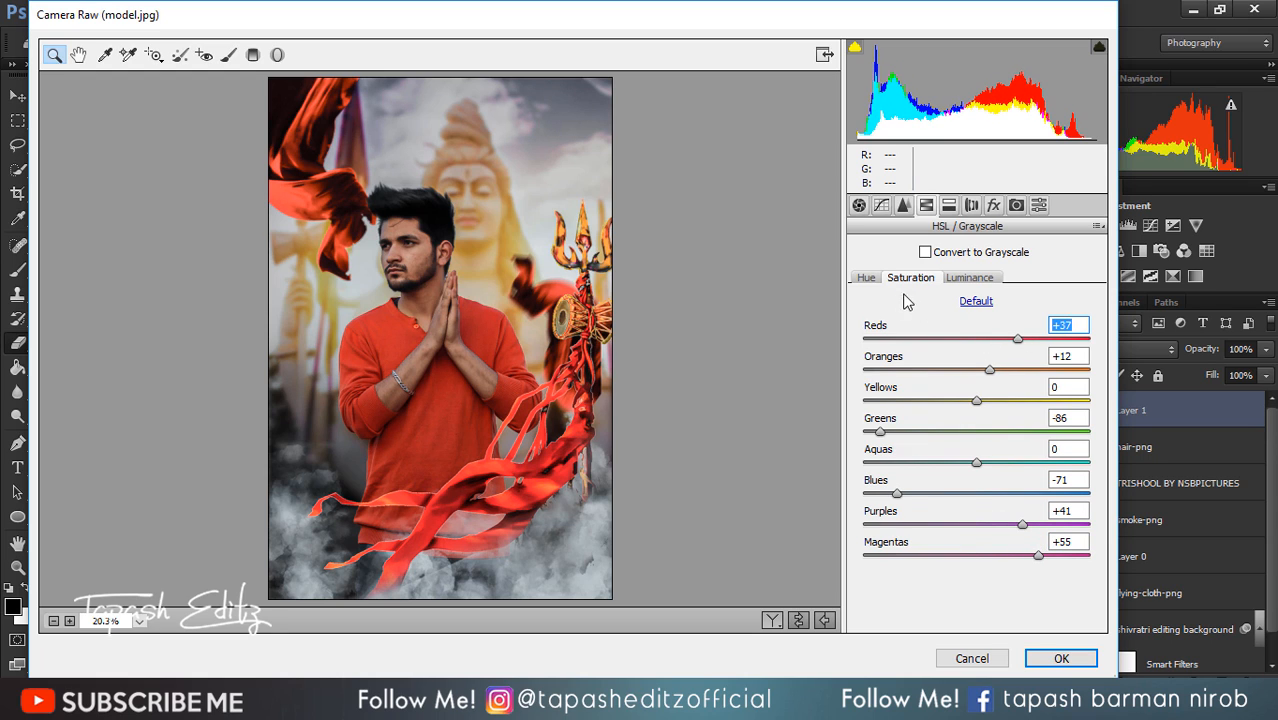
Shift the red hues toward orange and set the post-crop vignetting amount to -30.
{"action": "left_click", "coordinate": [866, 278]}
{"action": "left_click_drag", "start_coordinate": [968, 341], "coordinate": [993, 365]}
{"action": "left_click", "coordinate": [993, 205]}
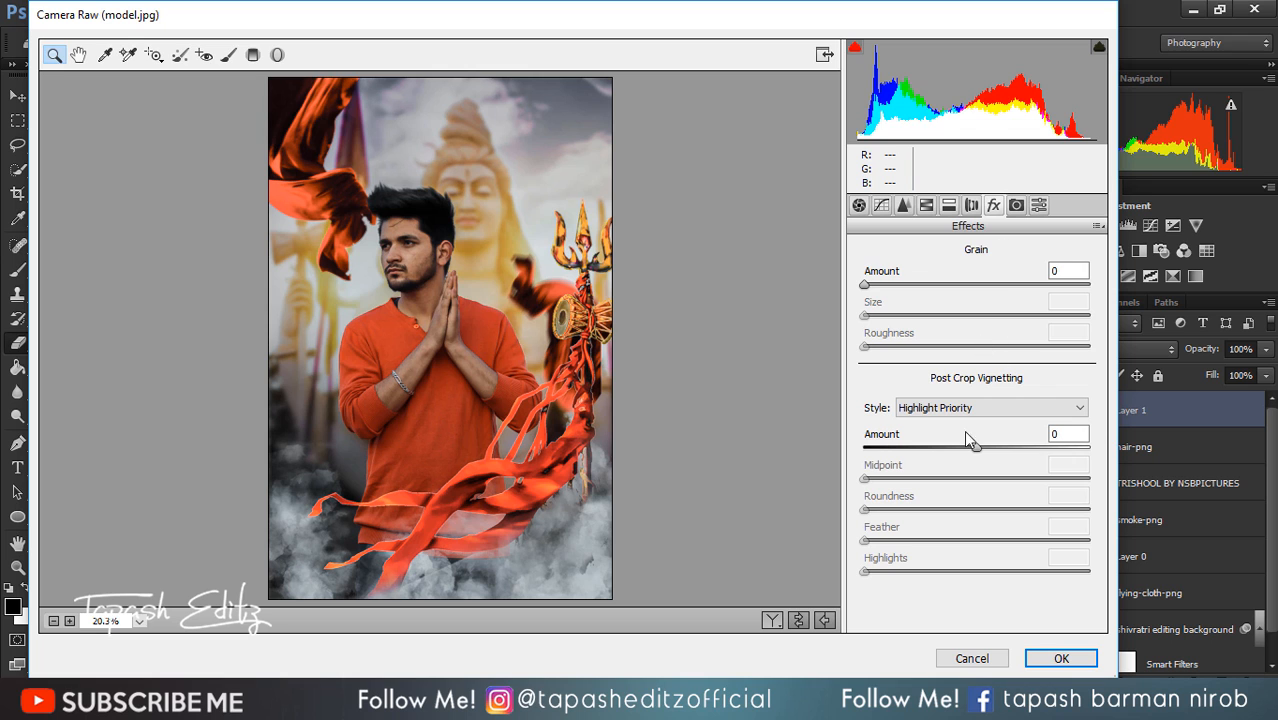
{"action": "left_click_drag", "start_coordinate": [975, 447], "coordinate": [948, 428]}
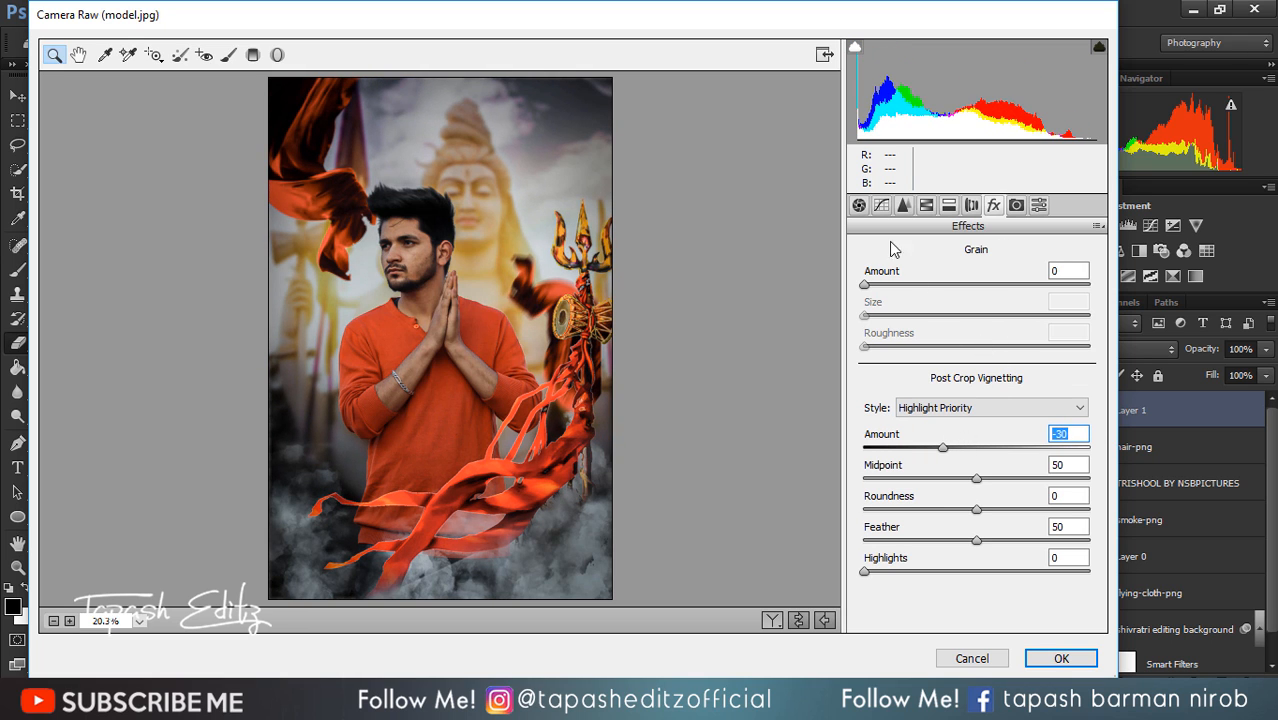
Lift the shadows on the RGB point curve with input 19 and output 29, and apply the Camera Raw adjustments.
{"action": "left_click", "coordinate": [881, 205]}
{"action": "left_click_drag", "start_coordinate": [858, 566], "coordinate": [875, 542]}
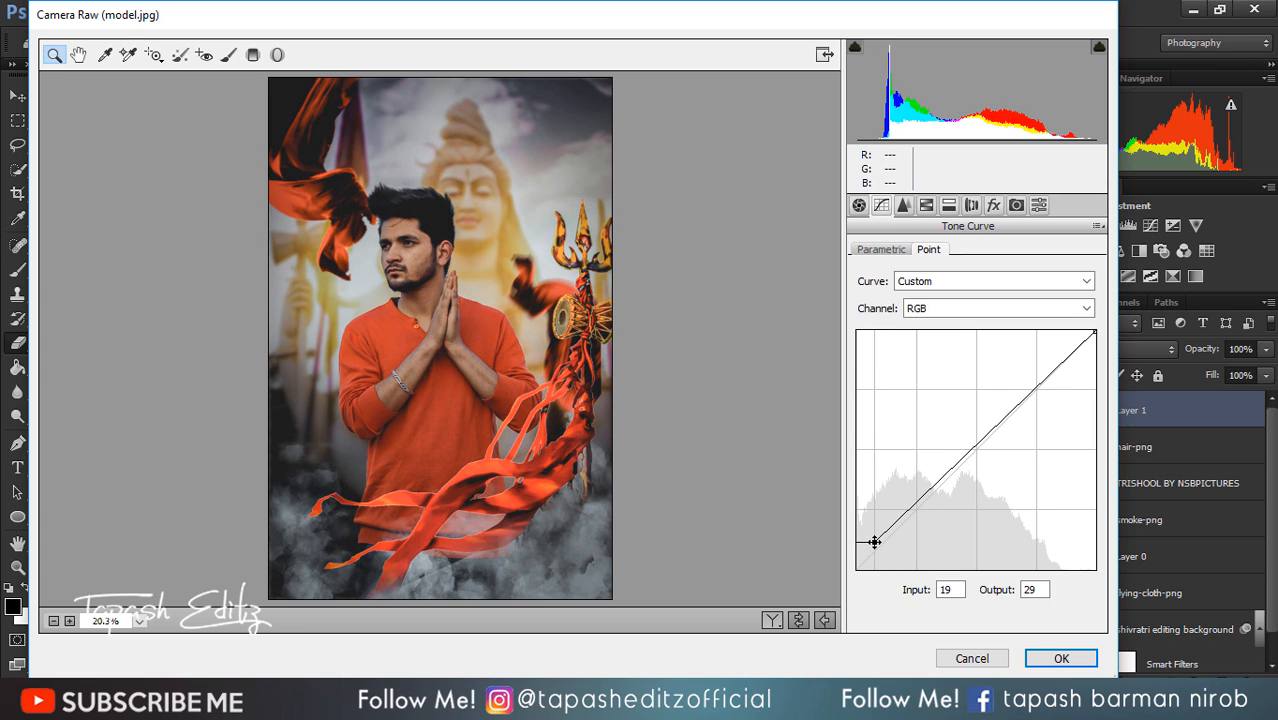
{"action": "left_click", "coordinate": [1061, 658]}
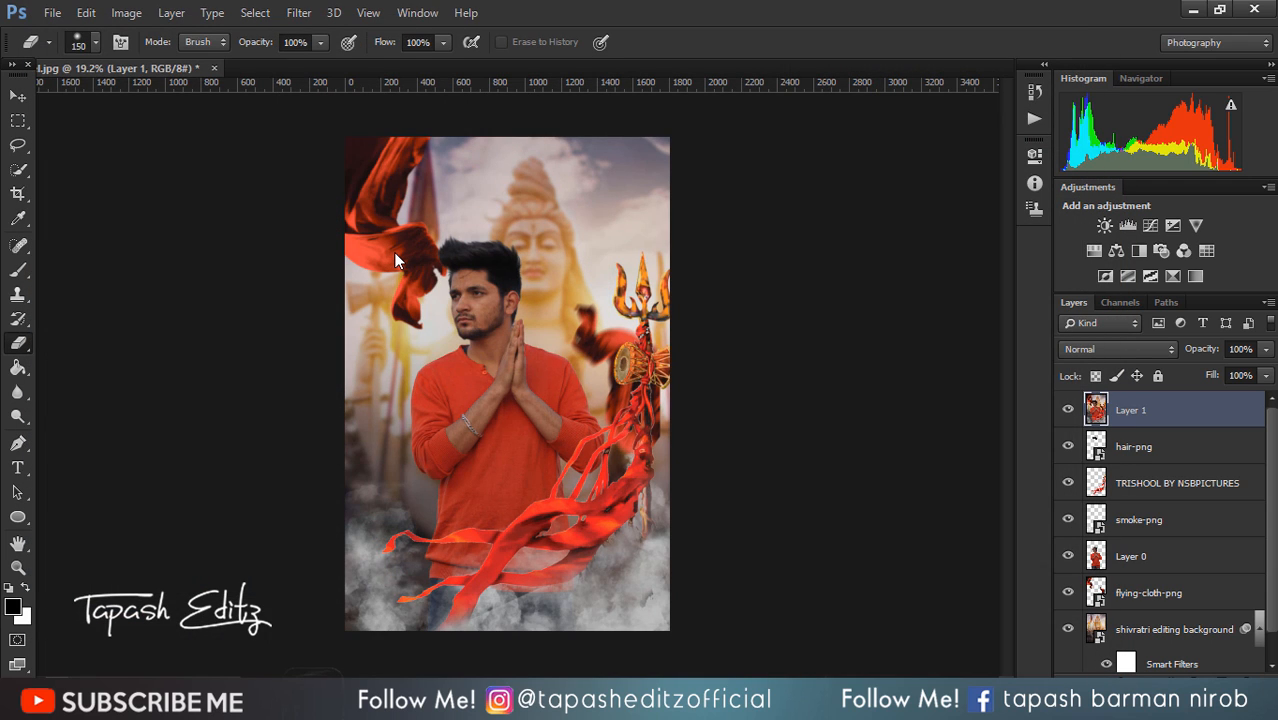
Apply the Color Efex Pro 3.0 Tonal Contrast filter to Layer 1 with Midtone Contrast +12 and Shadow Contrast +33.
{"action": "left_click", "coordinate": [306, 13]}
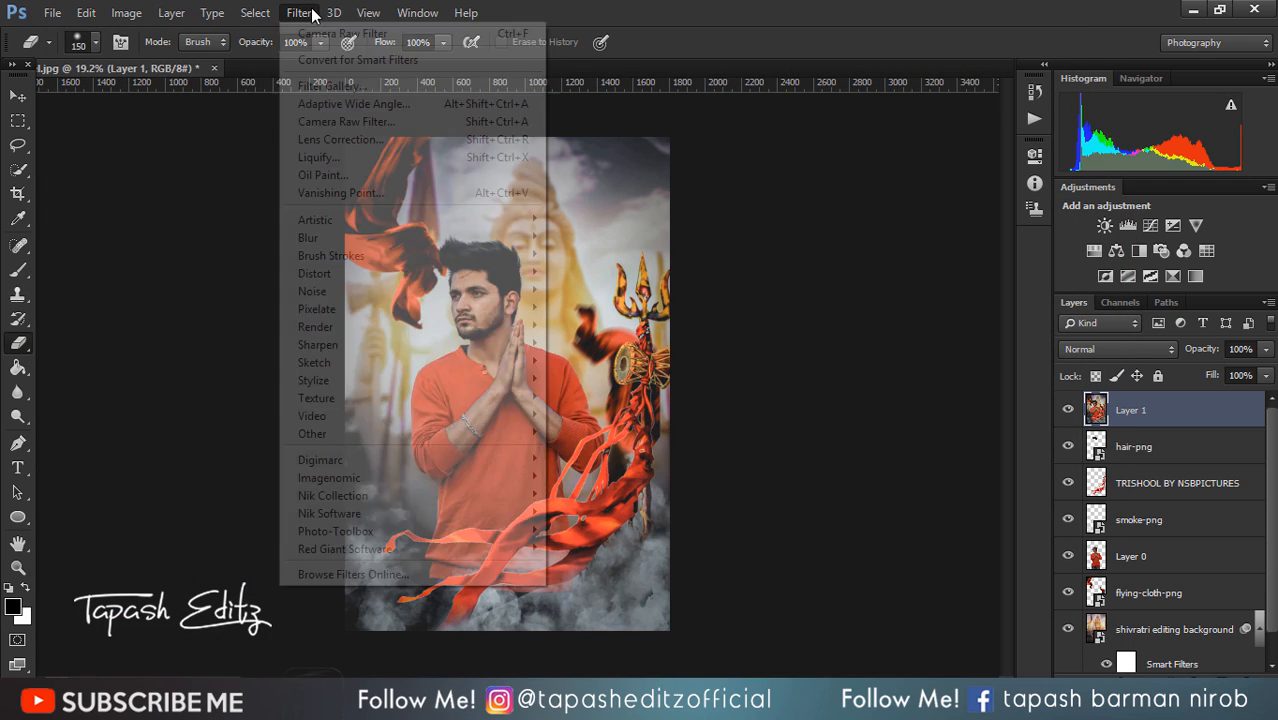
{"action": "mouse_move", "coordinate": [455, 515]}
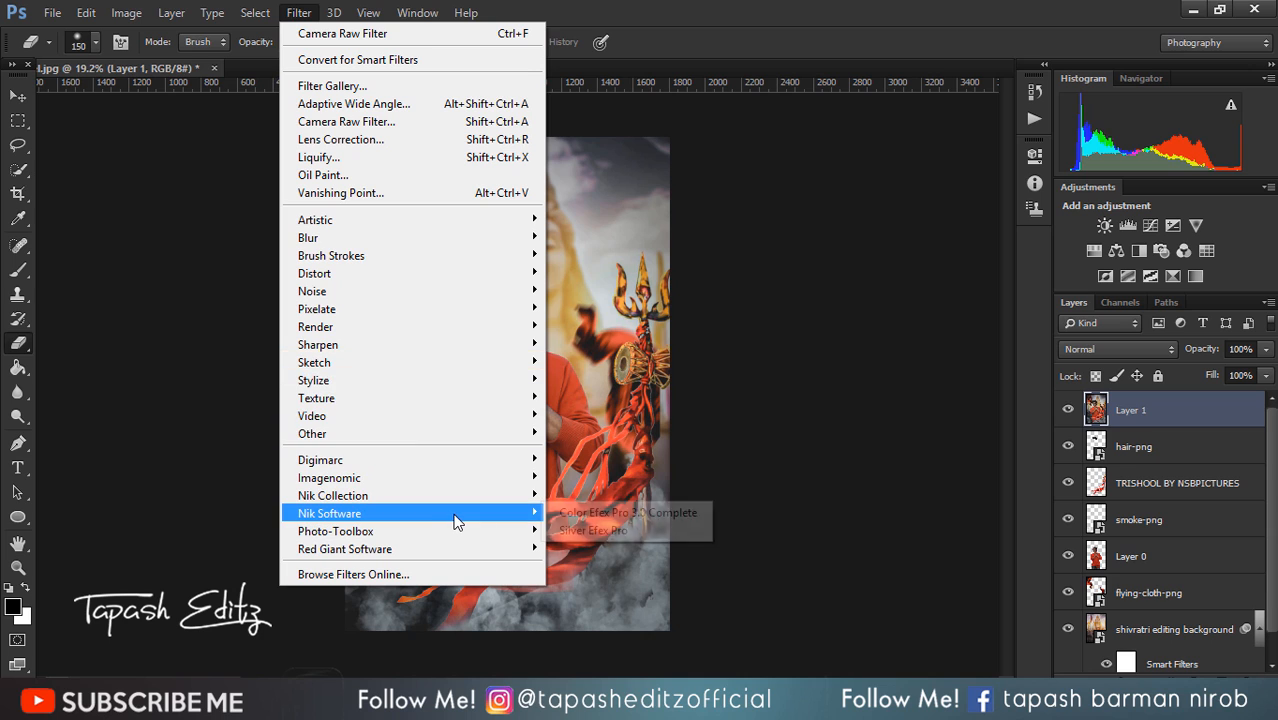
{"action": "left_click", "coordinate": [585, 514]}
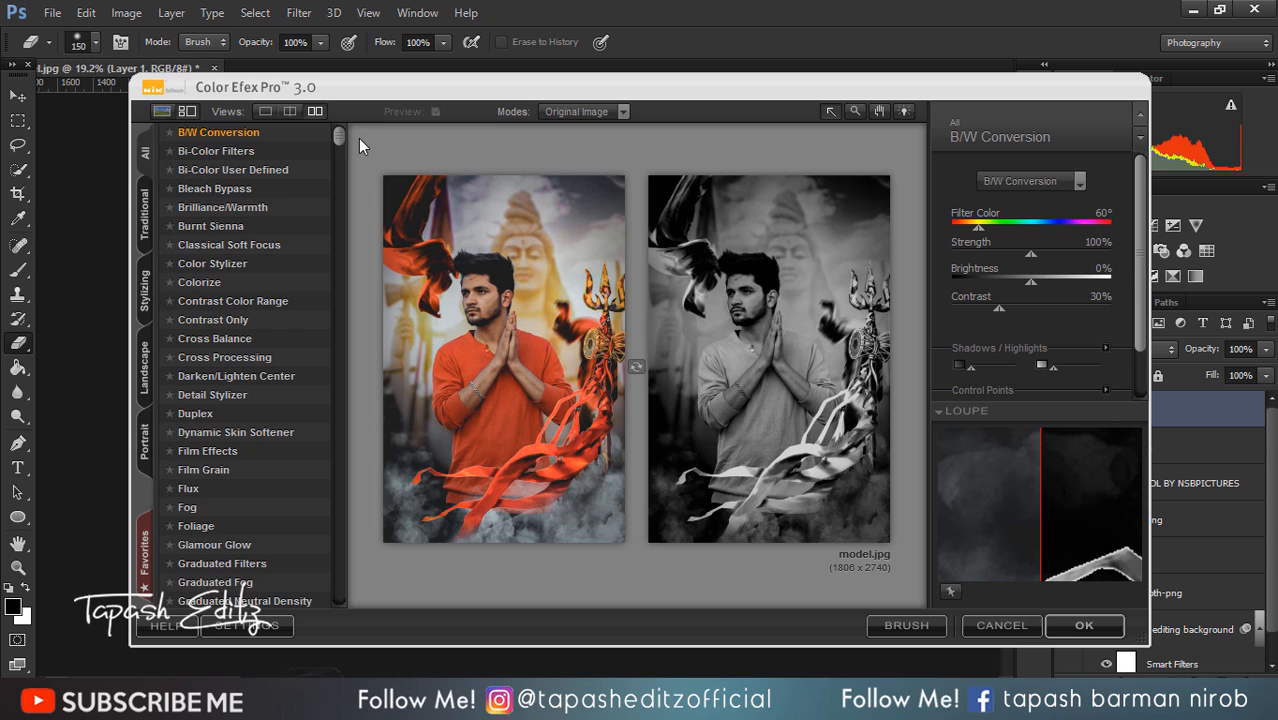
{"action": "left_click_drag", "start_coordinate": [340, 137], "coordinate": [344, 625]}
{"action": "left_click", "coordinate": [230, 547]}
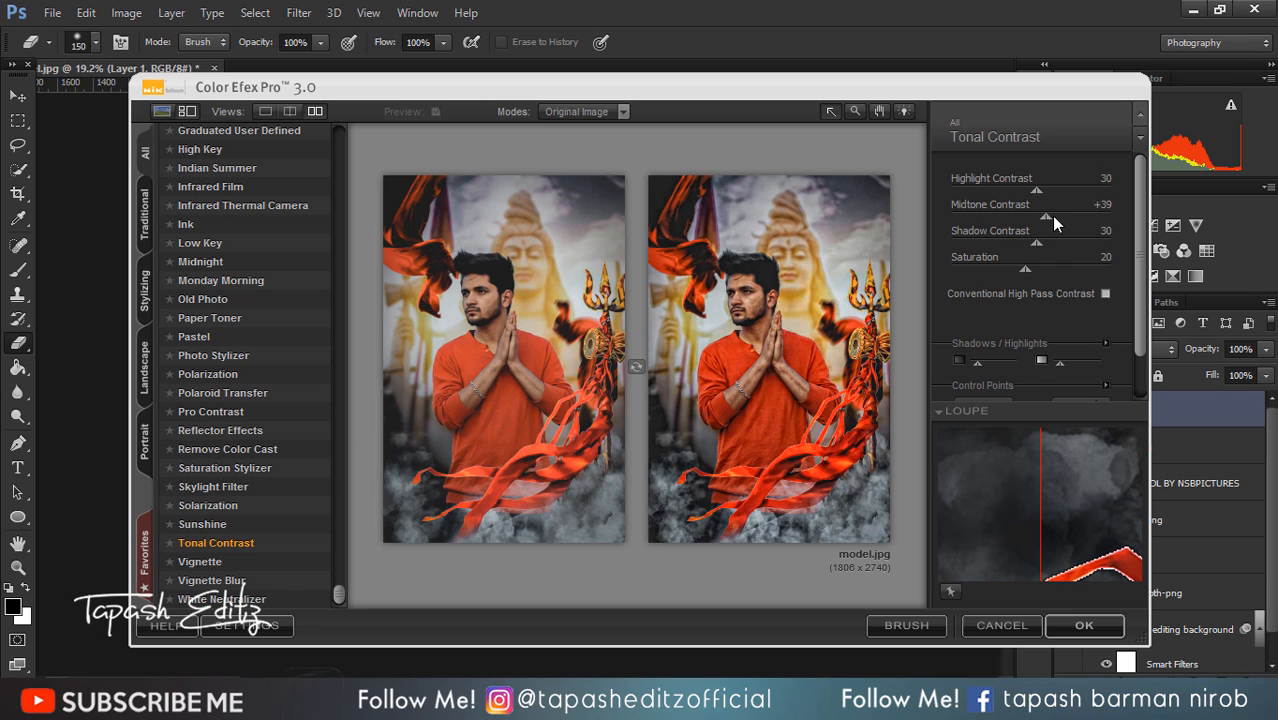
{"action": "left_click_drag", "start_coordinate": [1051, 215], "coordinate": [1040, 242]}
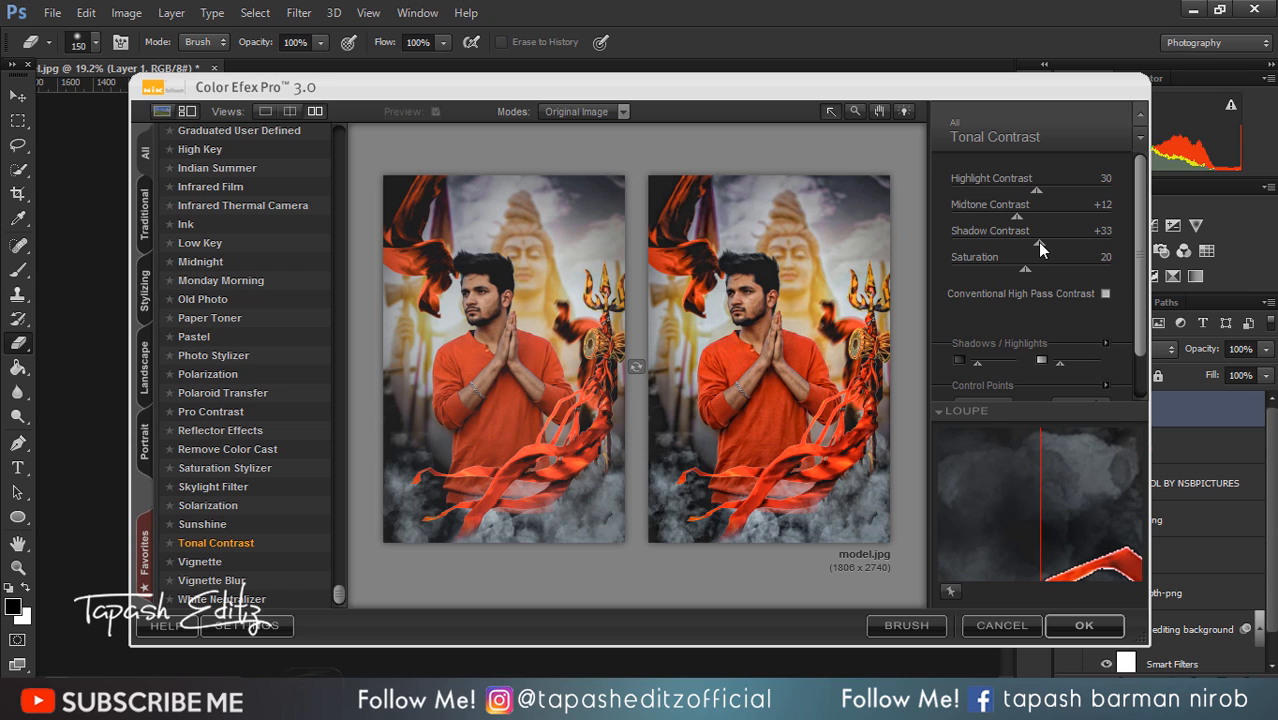
{"action": "left_click", "coordinate": [1052, 625]}
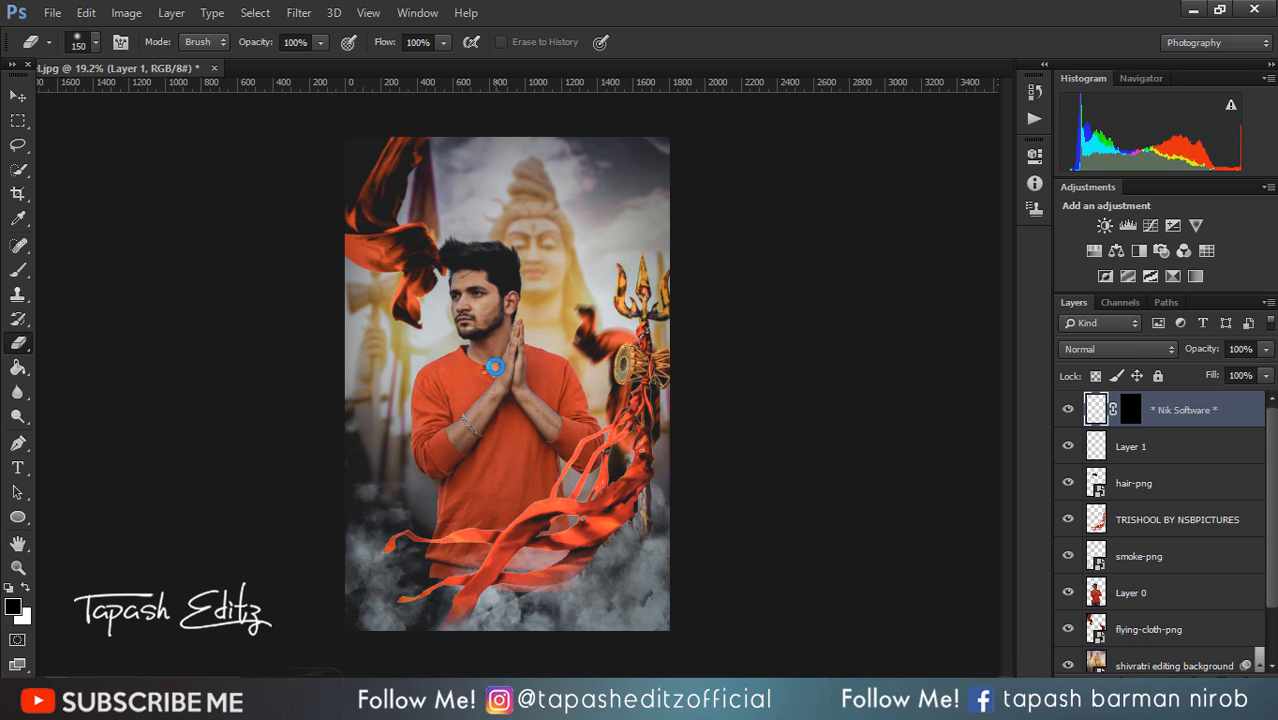
Place the embedded image "text-png" and position its Mahadev lettering over the lower part of the composite.
{"action": "left_click", "coordinate": [52, 12]}
{"action": "left_click", "coordinate": [240, 278]}
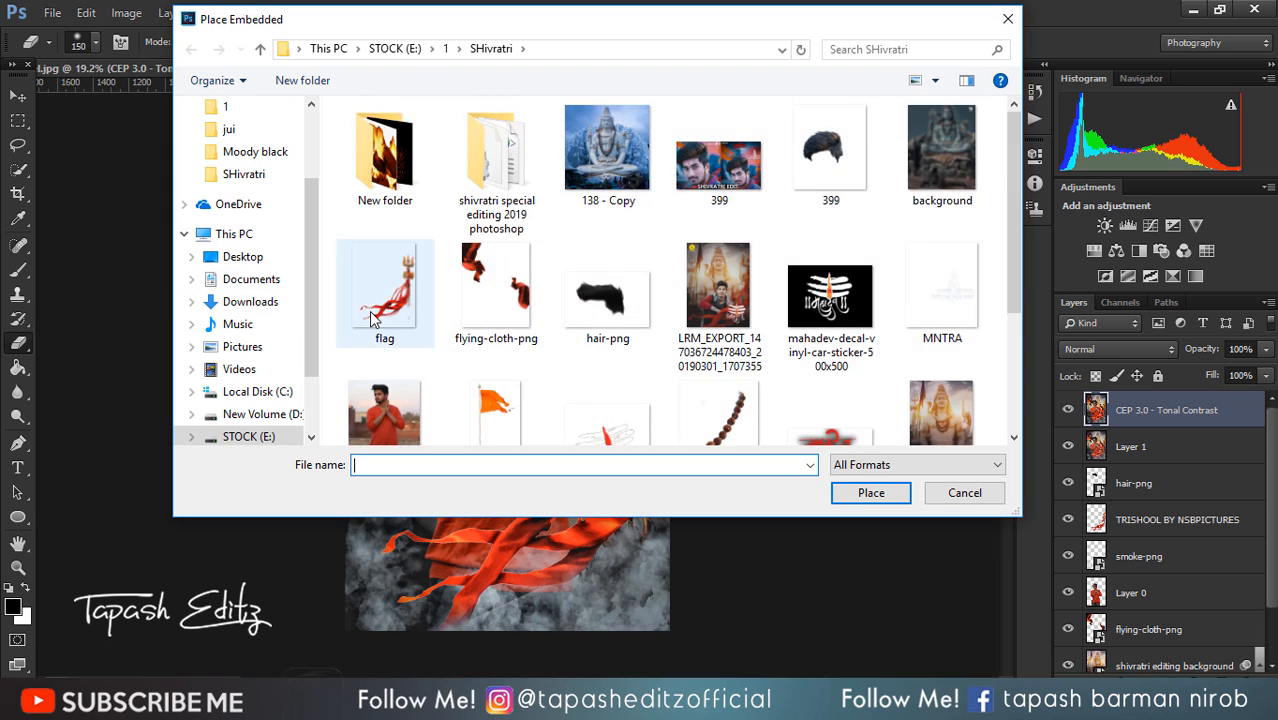
{"action": "scroll", "coordinate": [371, 318], "scroll_direction": "down", "scroll_amount": 2}
{"action": "double_click", "coordinate": [705, 380]}
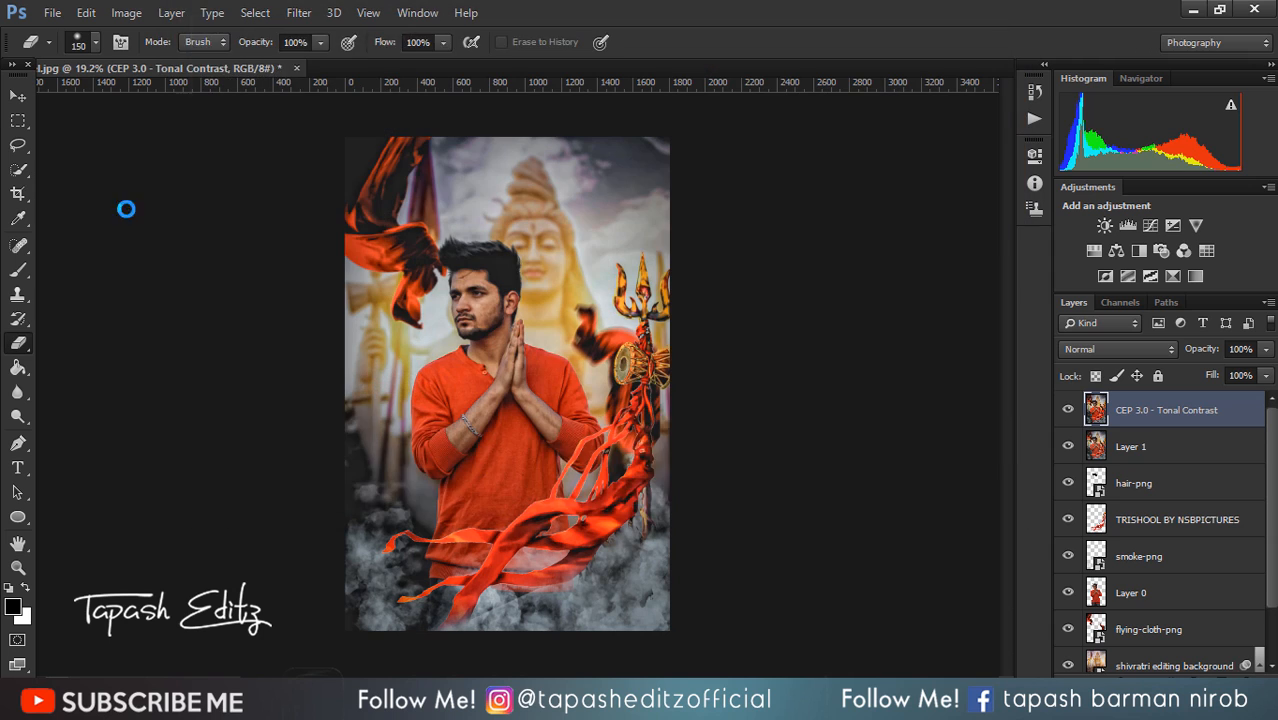
{"action": "left_click_drag", "start_coordinate": [522, 286], "coordinate": [525, 316]}
{"action": "left_click", "coordinate": [656, 42]}
{"action": "key", "text": "e"}
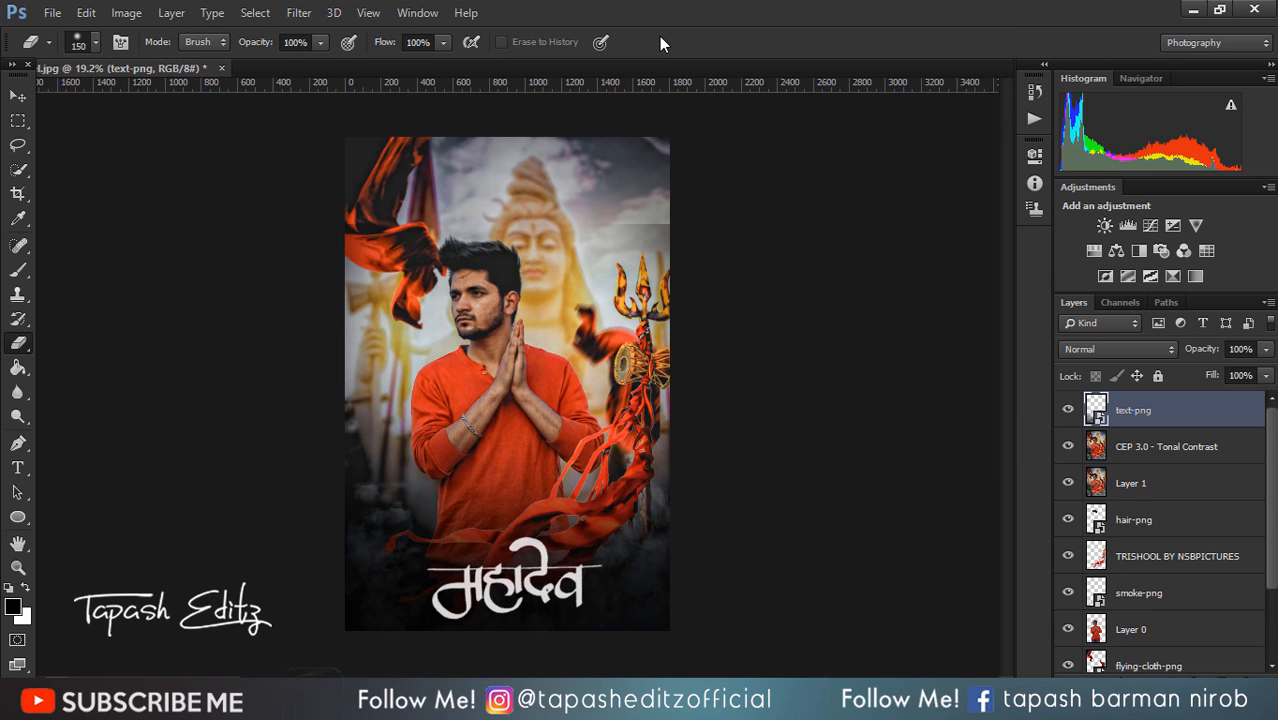
Rasterize the text-png layer and enlarge the Eraser brush to 800 px.
{"action": "right_click", "coordinate": [1127, 420]}
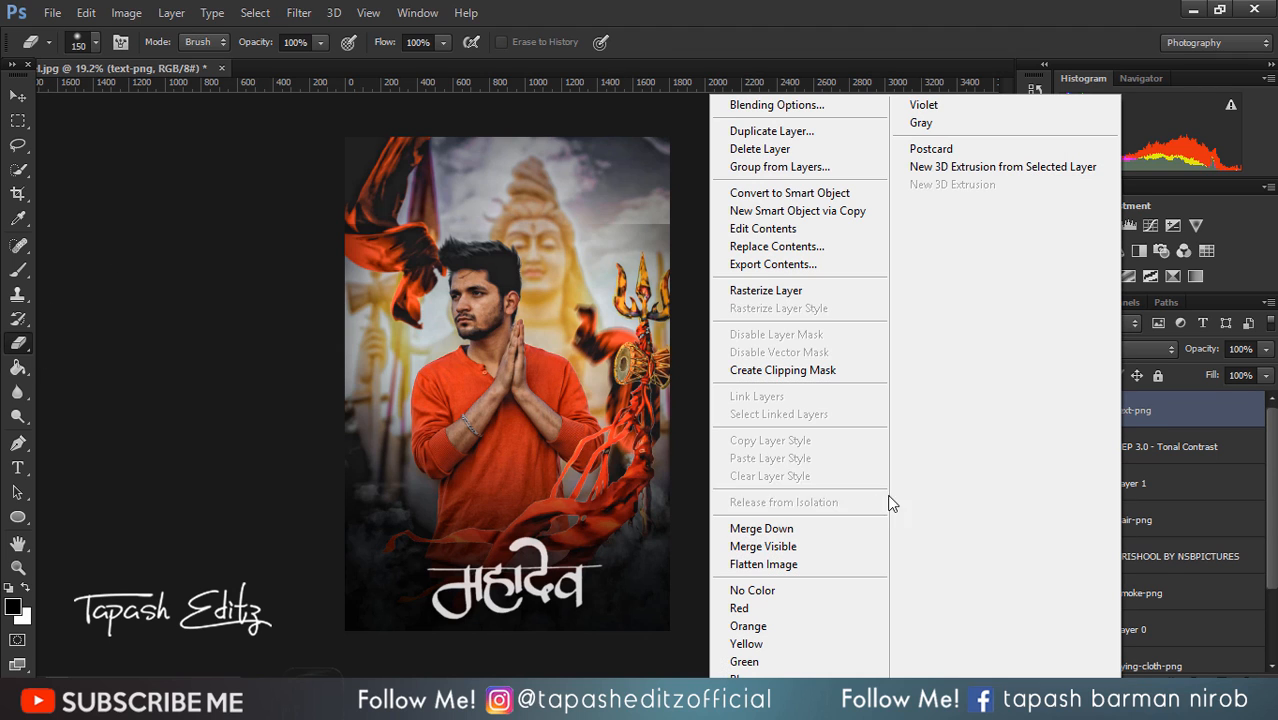
{"action": "left_click", "coordinate": [787, 292]}
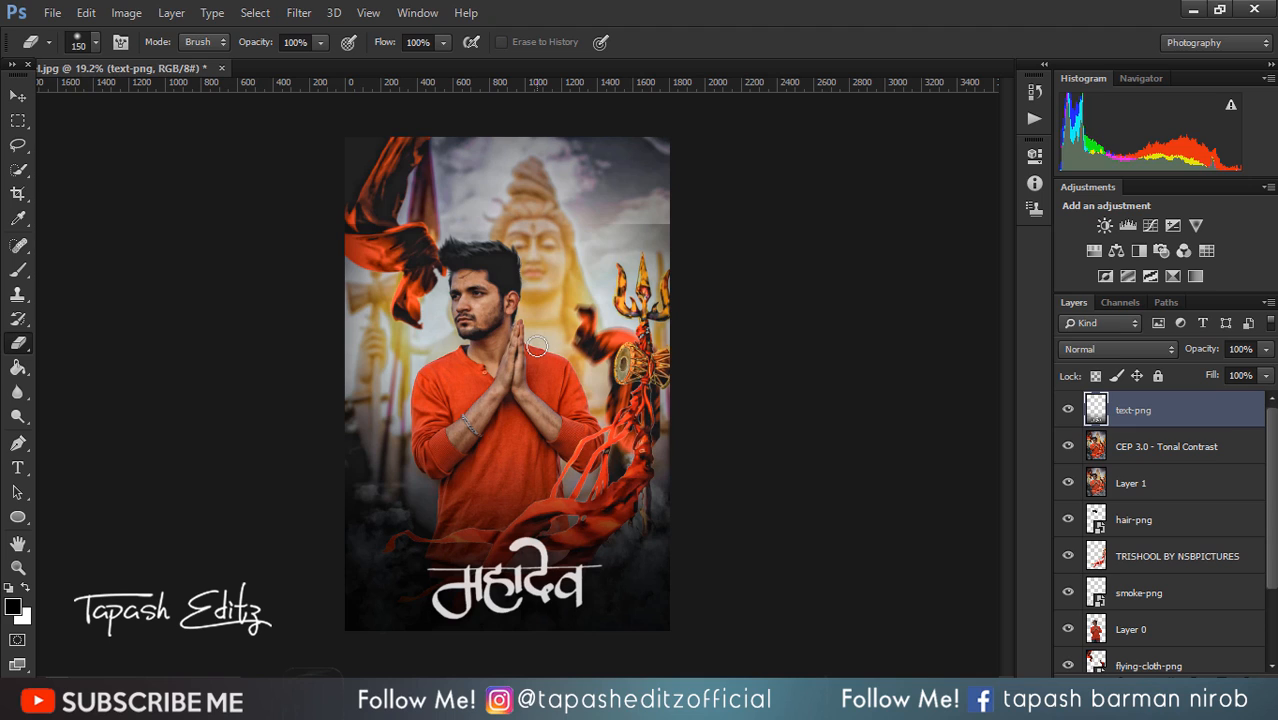
{"action": "key", "text": "bracketright"}
{"action": "key", "text": "bracketright"}
{"action": "key", "text": "bracketright"}
{"action": "key", "text": "bracketright"}
{"action": "key", "text": "bracketright"}
{"action": "key", "text": "bracketright"}
{"action": "key", "text": "bracketright"}
{"action": "key", "text": "bracketright"}
{"action": "key", "text": "bracketright"}
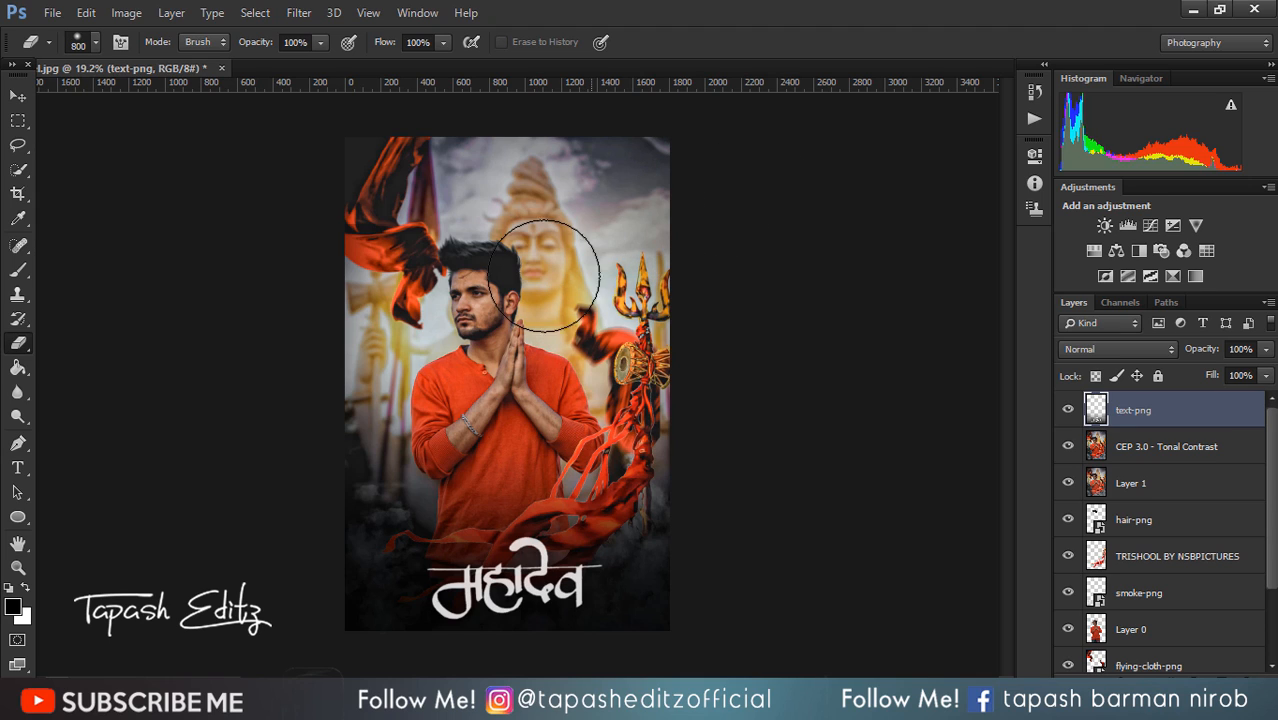
Merge the text-png layer down into the "CEP 3.0 - Tonal Contrast" layer.
{"action": "right_click", "coordinate": [1186, 413]}
{"action": "left_click", "coordinate": [902, 542]}
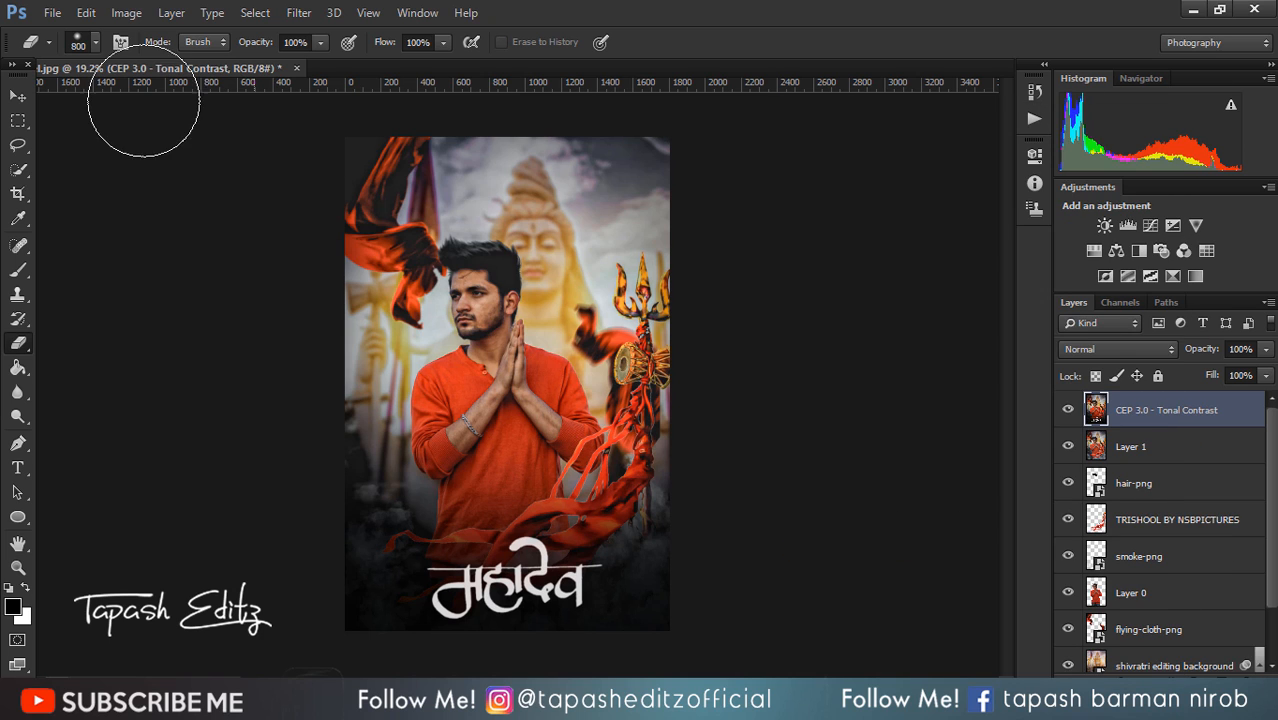
Open Portraiture for the "CEP 3.0 - Tonal Contrast" layer, set Fine smoothing to +10 and sample the man's facial skin for the skin tones mask.
{"action": "left_click", "coordinate": [298, 13]}
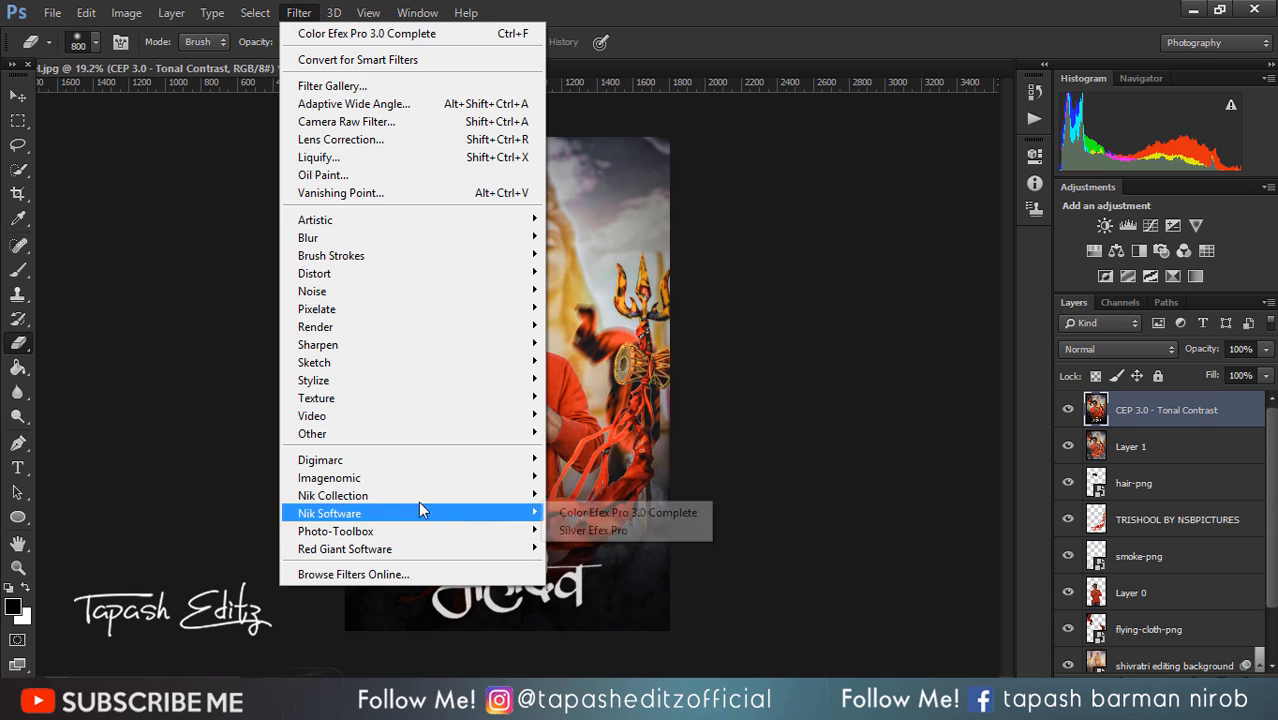
{"action": "mouse_move", "coordinate": [421, 482]}
{"action": "left_click", "coordinate": [563, 495]}
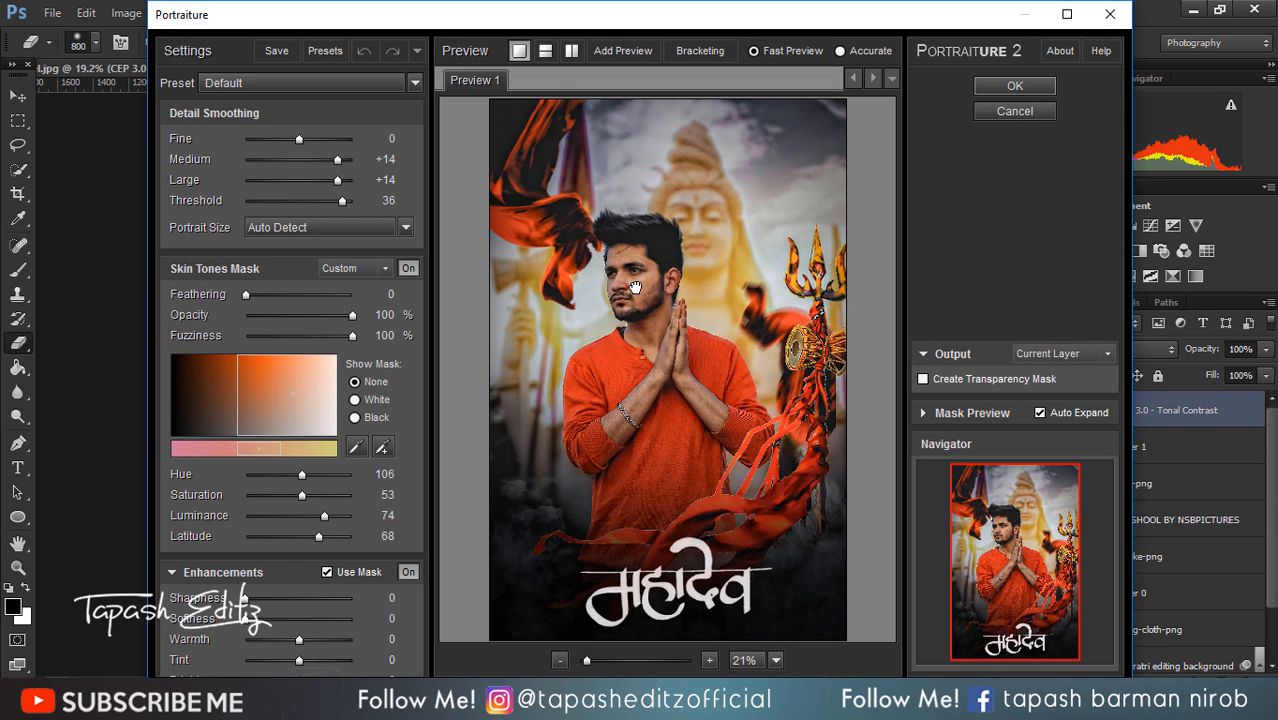
{"action": "left_click_drag", "start_coordinate": [299, 138], "coordinate": [326, 139]}
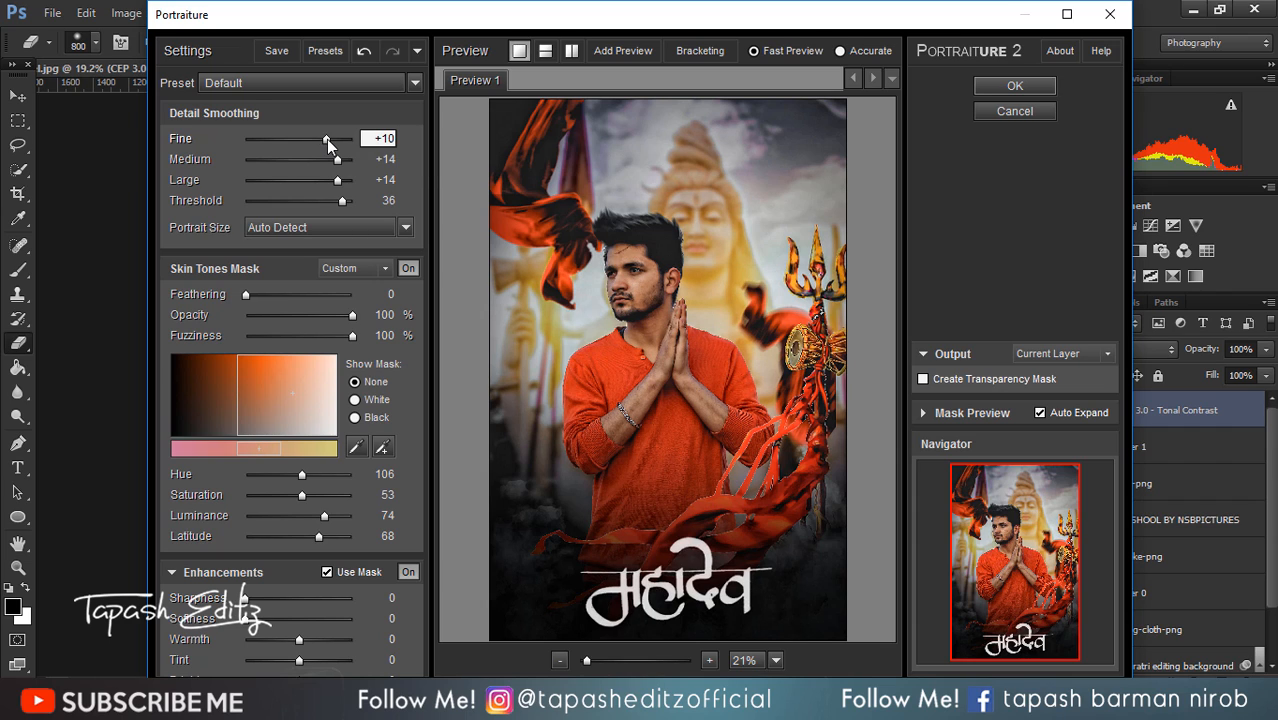
{"action": "left_click", "coordinate": [382, 447]}
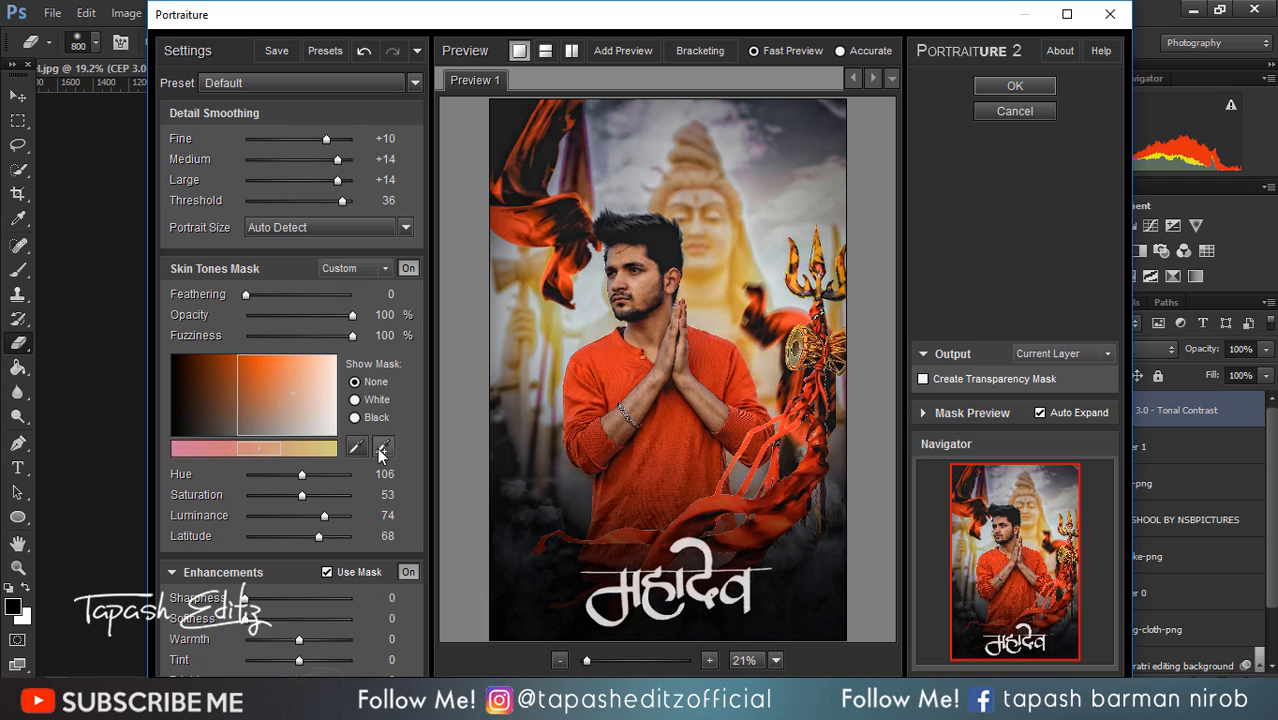
{"action": "left_click", "coordinate": [648, 280]}
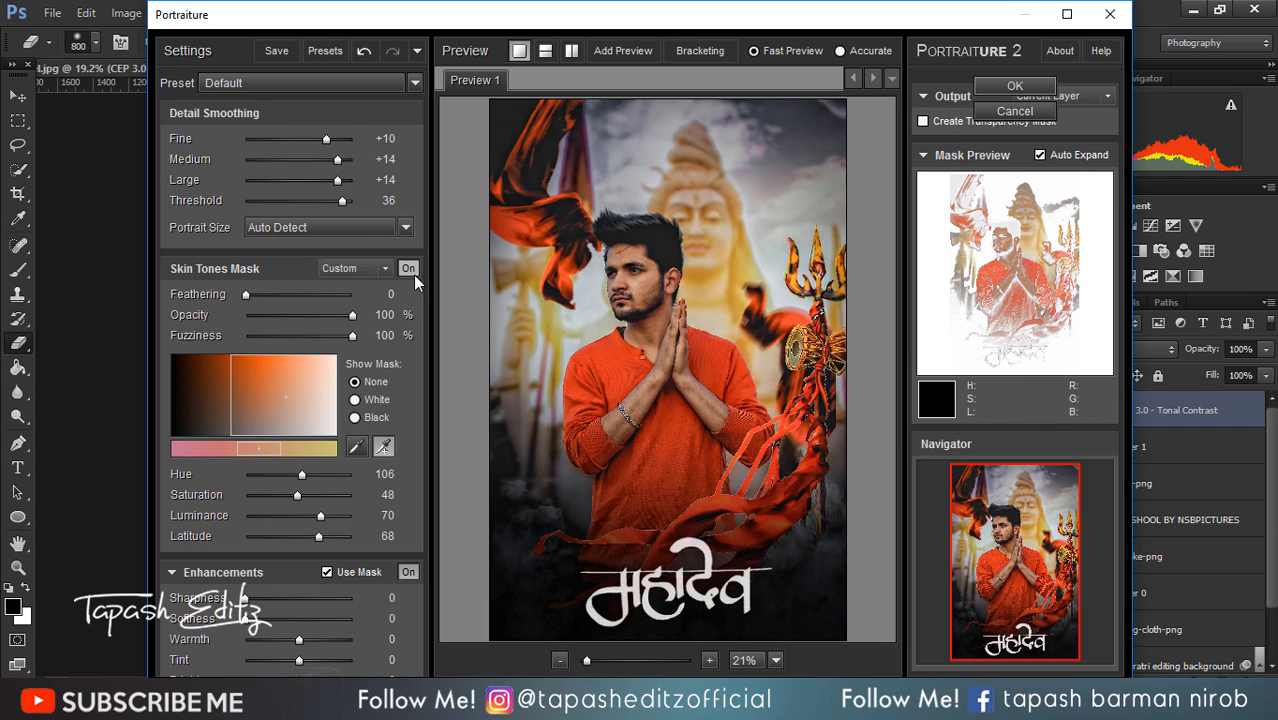
Set the skin tones mask's Feathering to 34 and Fine smoothing to +12, and apply the Portraiture filter.
{"action": "left_click_drag", "start_coordinate": [262, 290], "coordinate": [282, 293]}
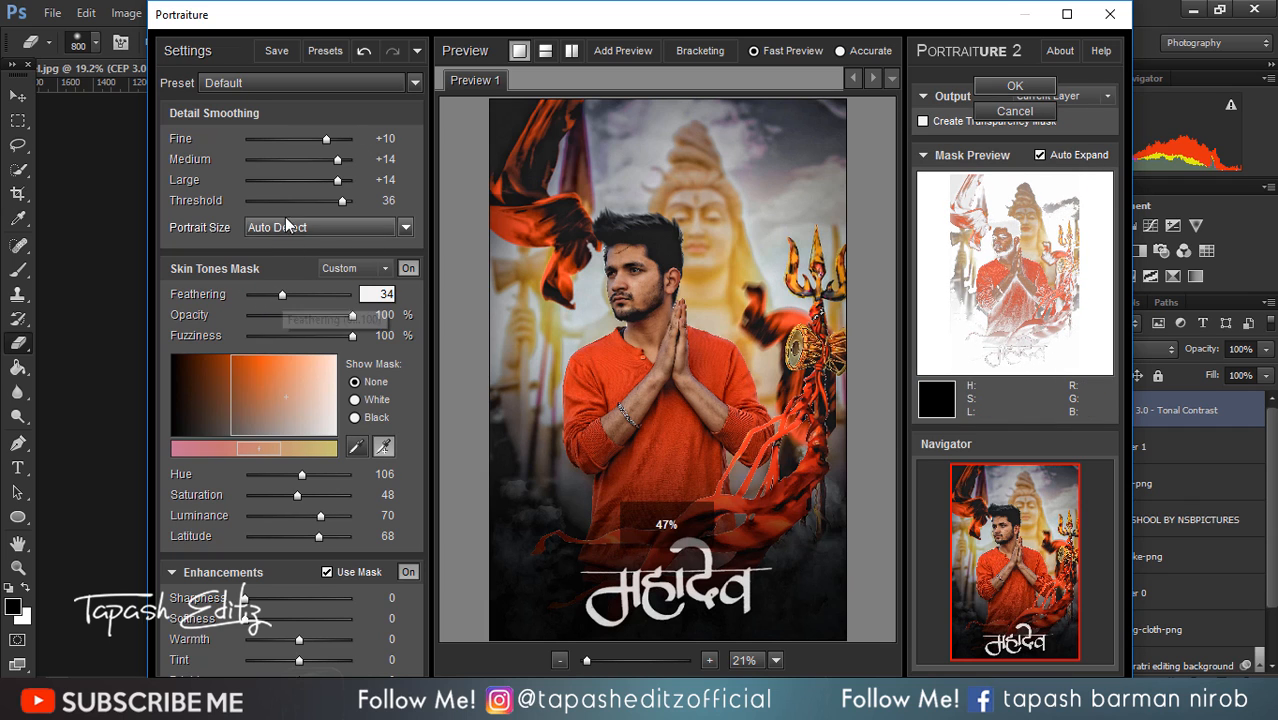
{"action": "left_click_drag", "start_coordinate": [326, 138], "coordinate": [331, 138]}
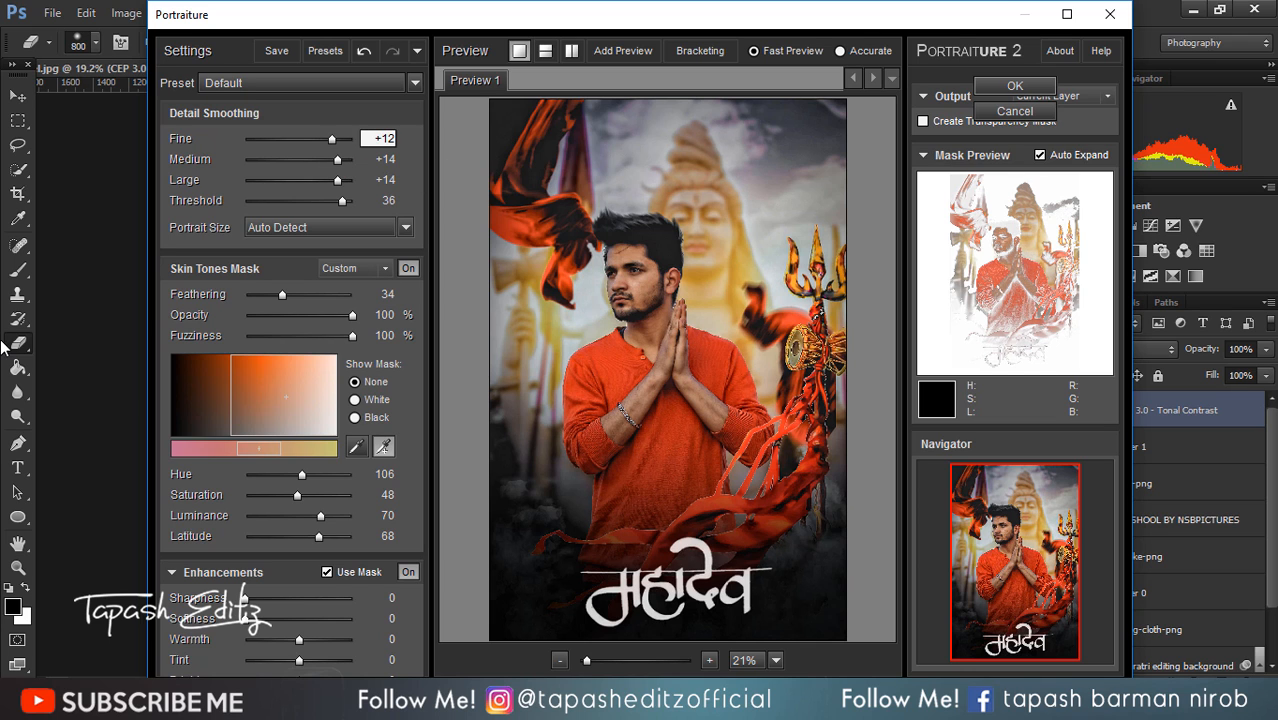
{"action": "left_click", "coordinate": [1015, 87]}
{"action": "left_click_drag", "start_coordinate": [612, 205], "coordinate": [847, 172]}
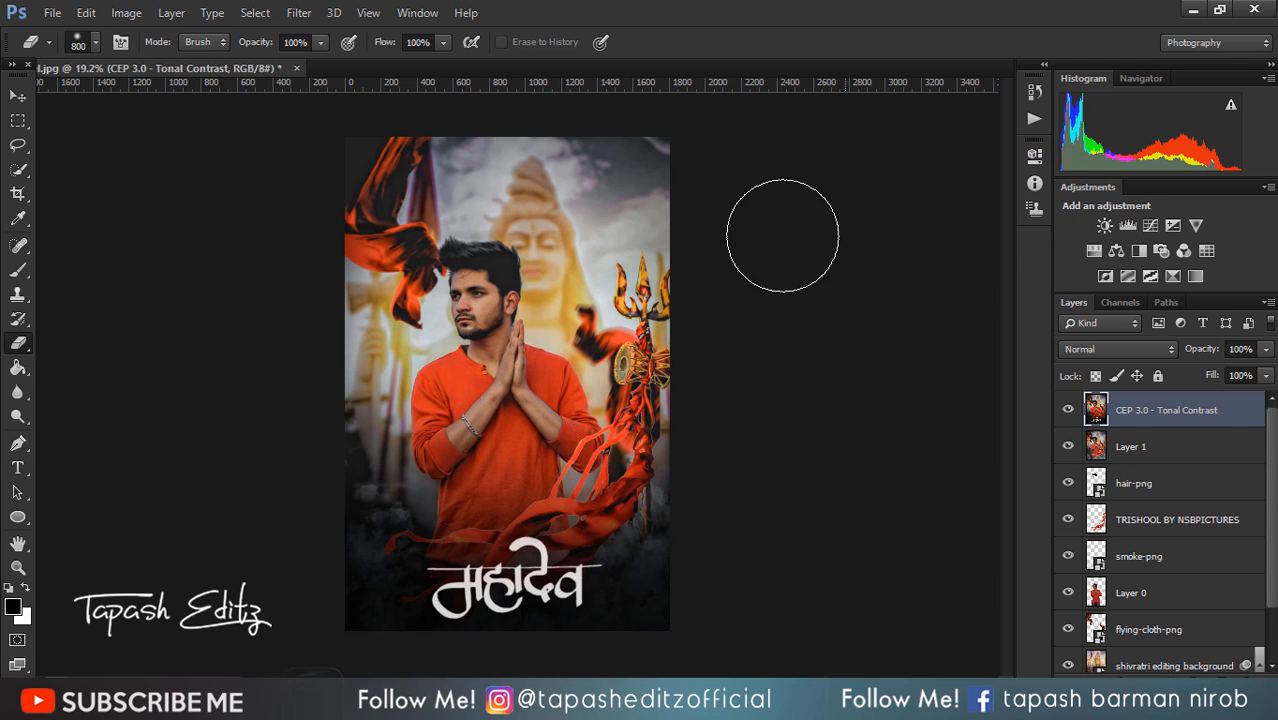
{"action": "key", "text": "ctrl+minus"}
{"action": "scroll", "coordinate": [631, 316], "scroll_direction": "down", "scroll_amount": 1}
{"action": "scroll", "coordinate": [644, 308], "scroll_direction": "up", "scroll_amount": 3}
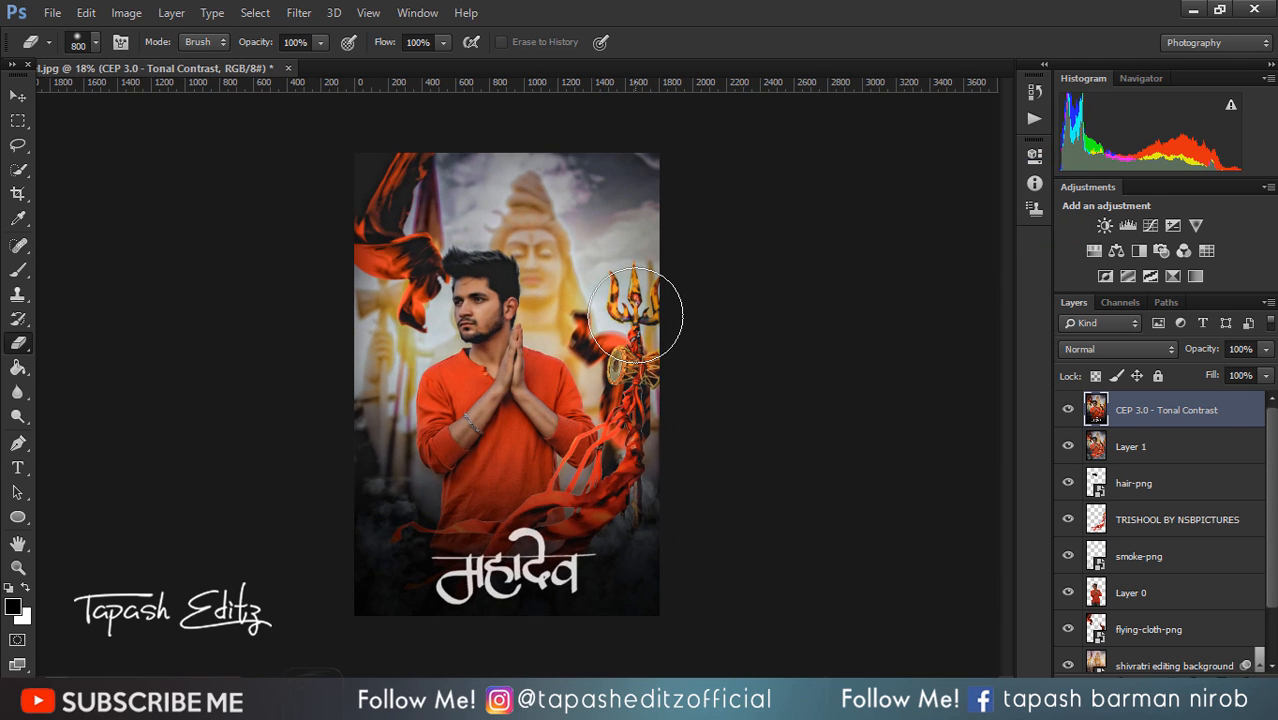